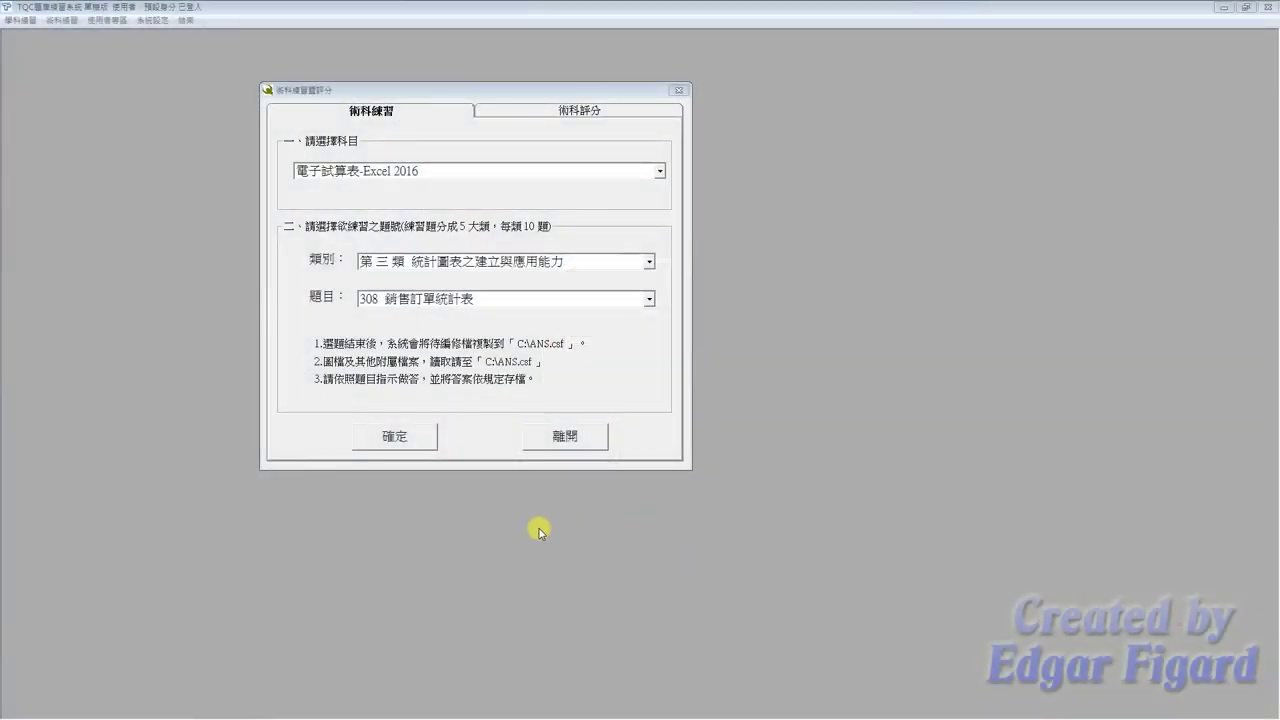
Confirm practice question 308 and open EXD03.xlsx from the C:\ANS.csf\EX03 folder.
{"action": "left_click", "coordinate": [424, 449]}
{"action": "left_click", "coordinate": [616, 410]}
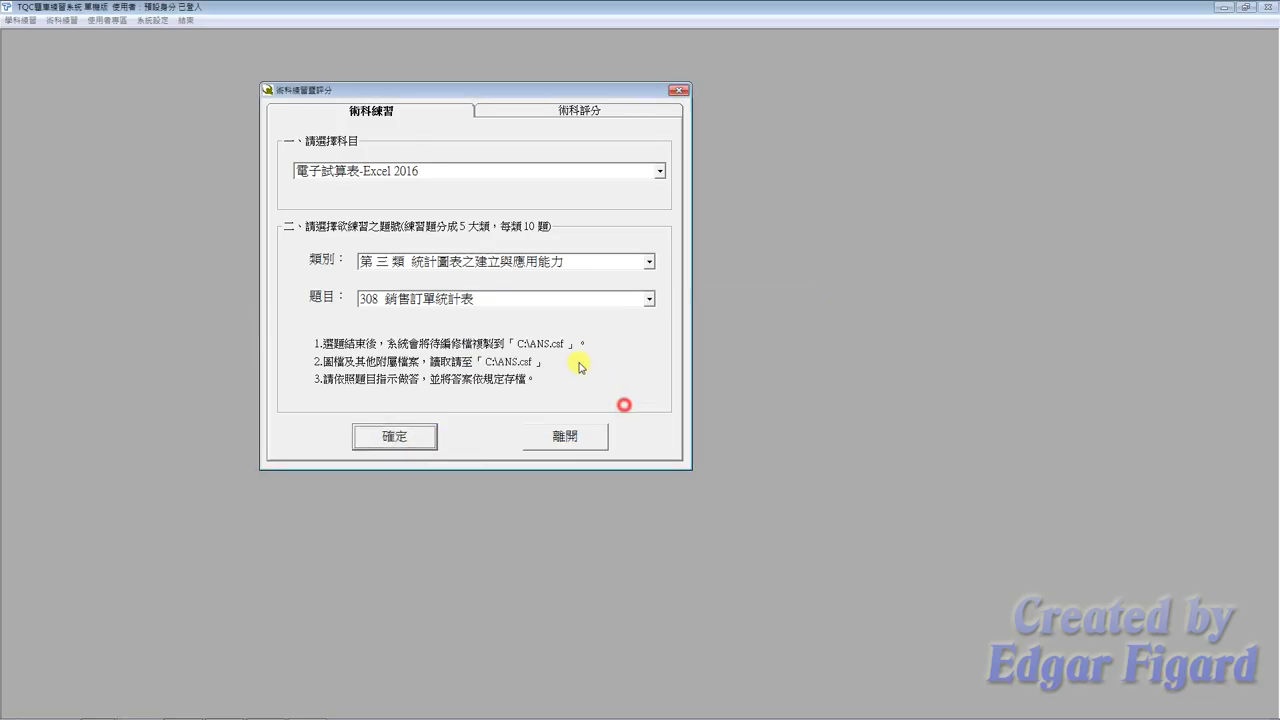
{"action": "left_click", "coordinate": [248, 90]}
{"action": "double_click", "coordinate": [248, 90]}
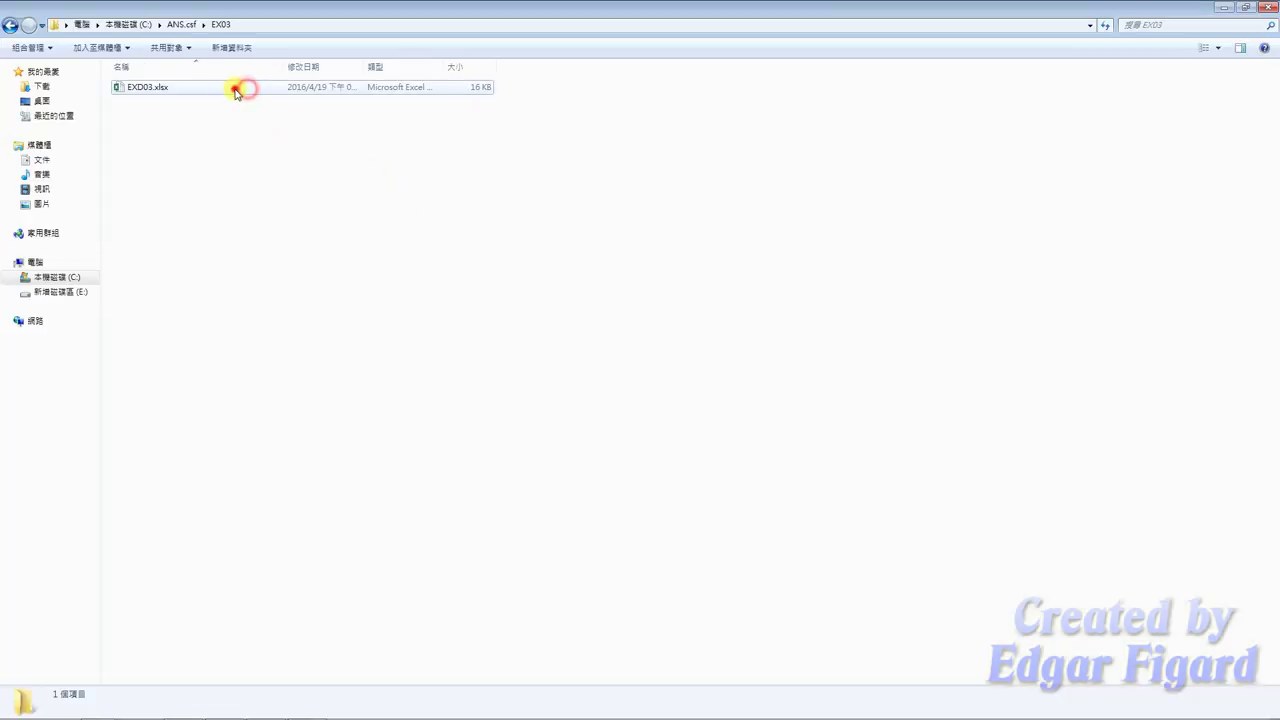
{"action": "double_click", "coordinate": [243, 87]}
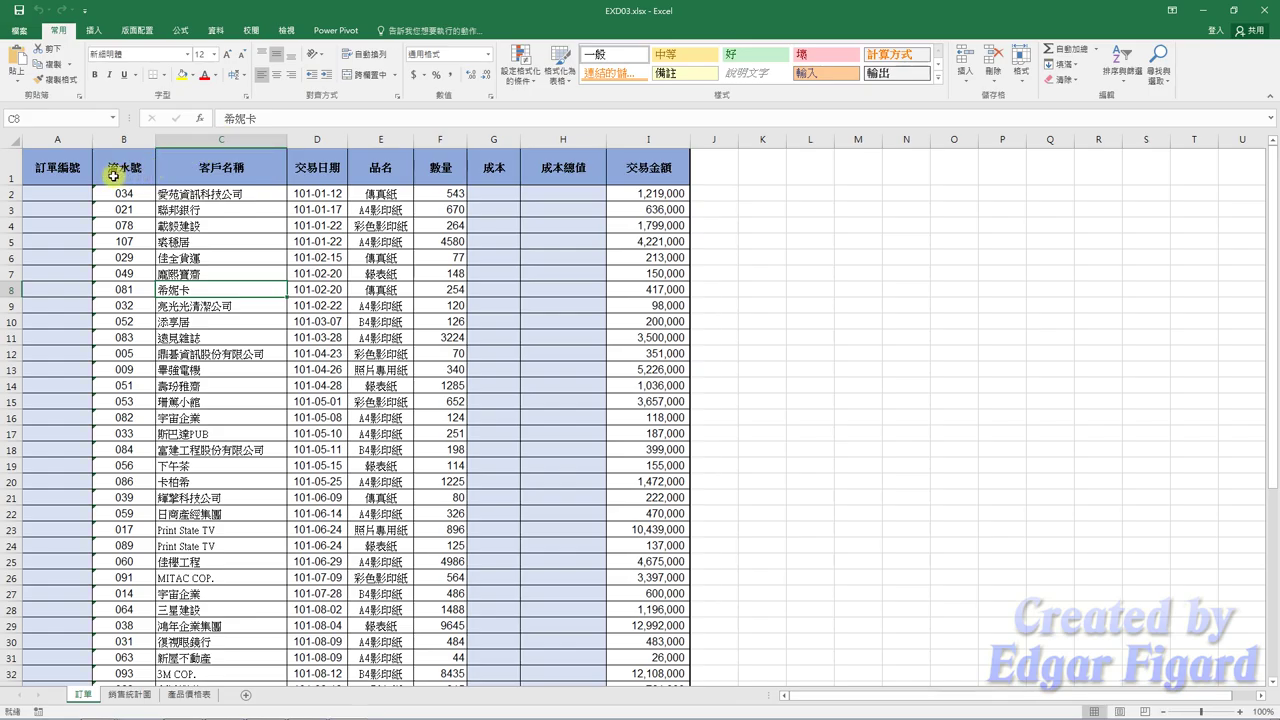
Create range names 訂單編號 and 流水號 from the column A–B headers, then select D1:H51.
{"action": "mouse_move", "coordinate": [60, 170]}
{"action": "left_mouse_down"}
{"action": "mouse_move", "coordinate": [139, 486]}
{"action": "mouse_move", "coordinate": [123, 670]}
{"action": "mouse_move", "coordinate": [126, 651]}
{"action": "left_mouse_up"}
{"action": "scroll", "coordinate": [86, 437], "scroll_direction": "up", "scroll_amount": 7}
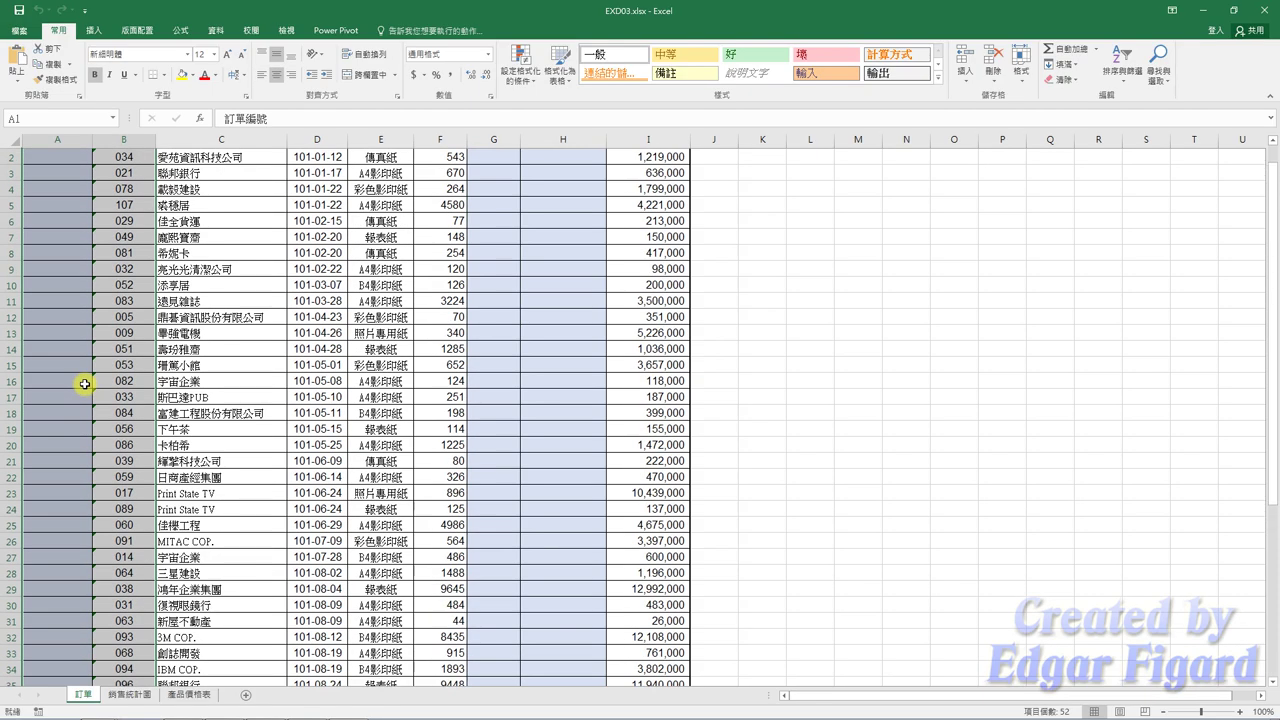
{"action": "left_click", "coordinate": [180, 31]}
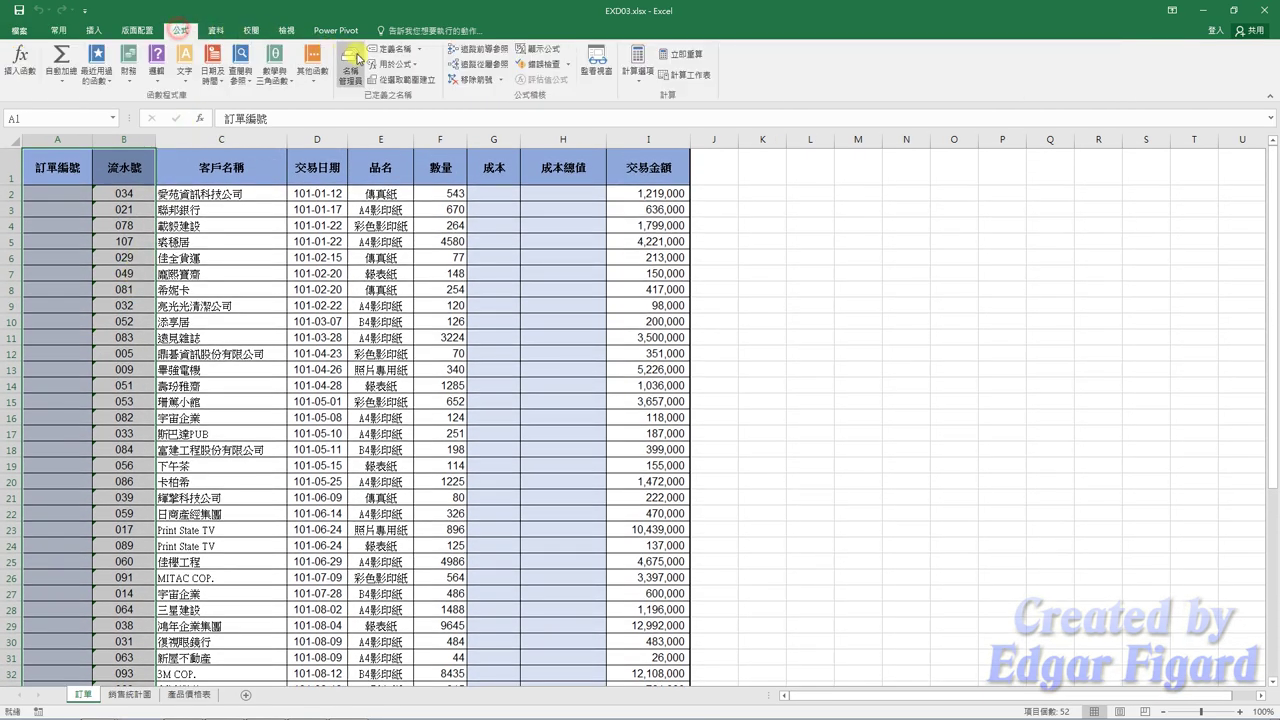
{"action": "left_click", "coordinate": [400, 79]}
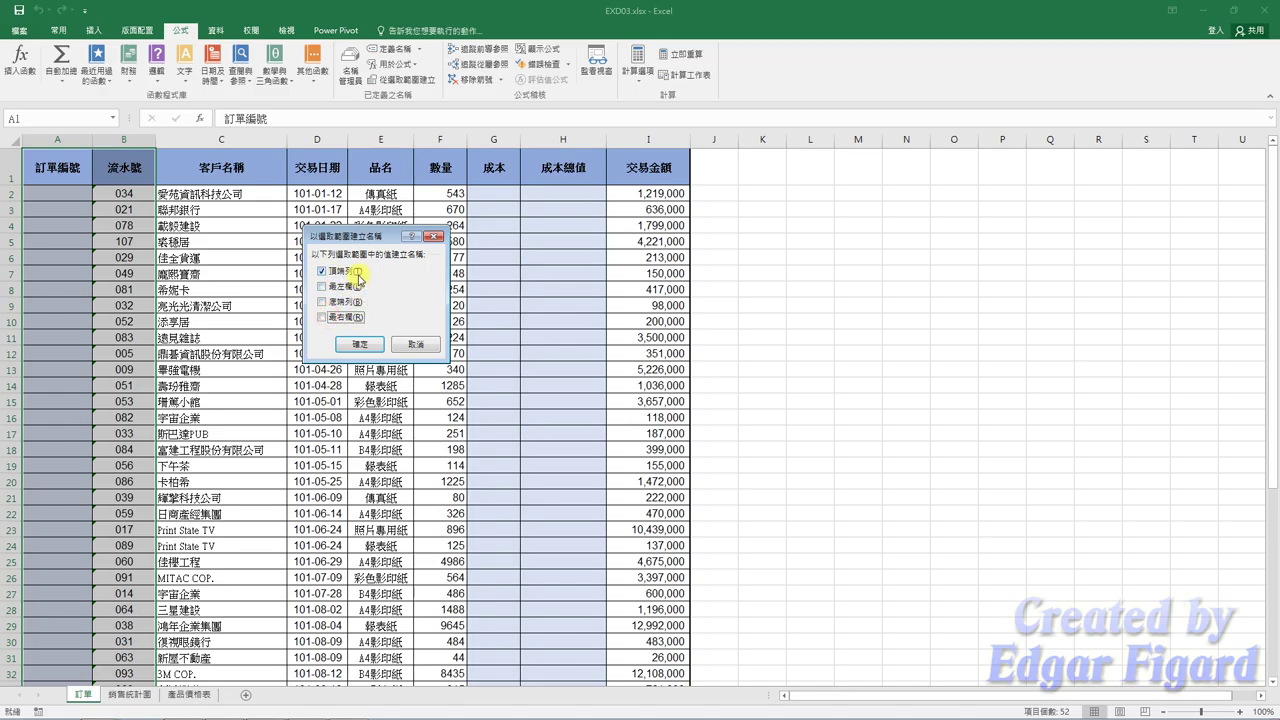
{"action": "left_click", "coordinate": [364, 346]}
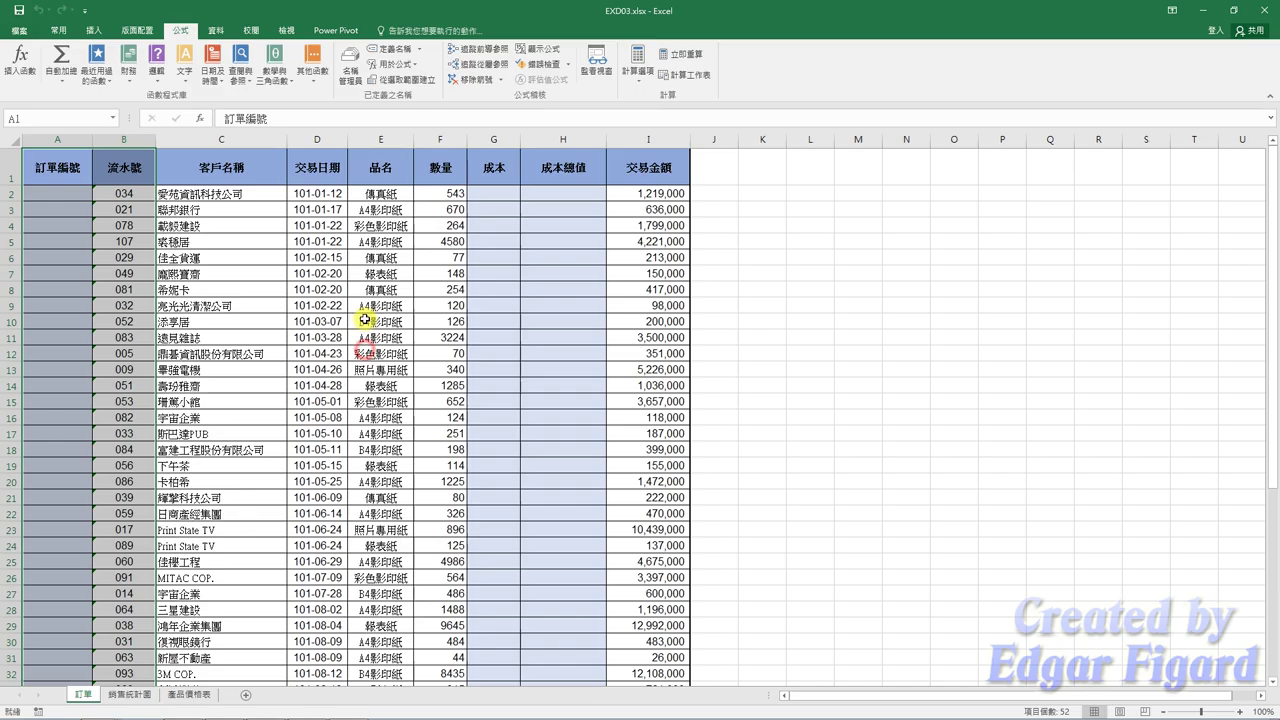
{"action": "left_click", "coordinate": [316, 169]}
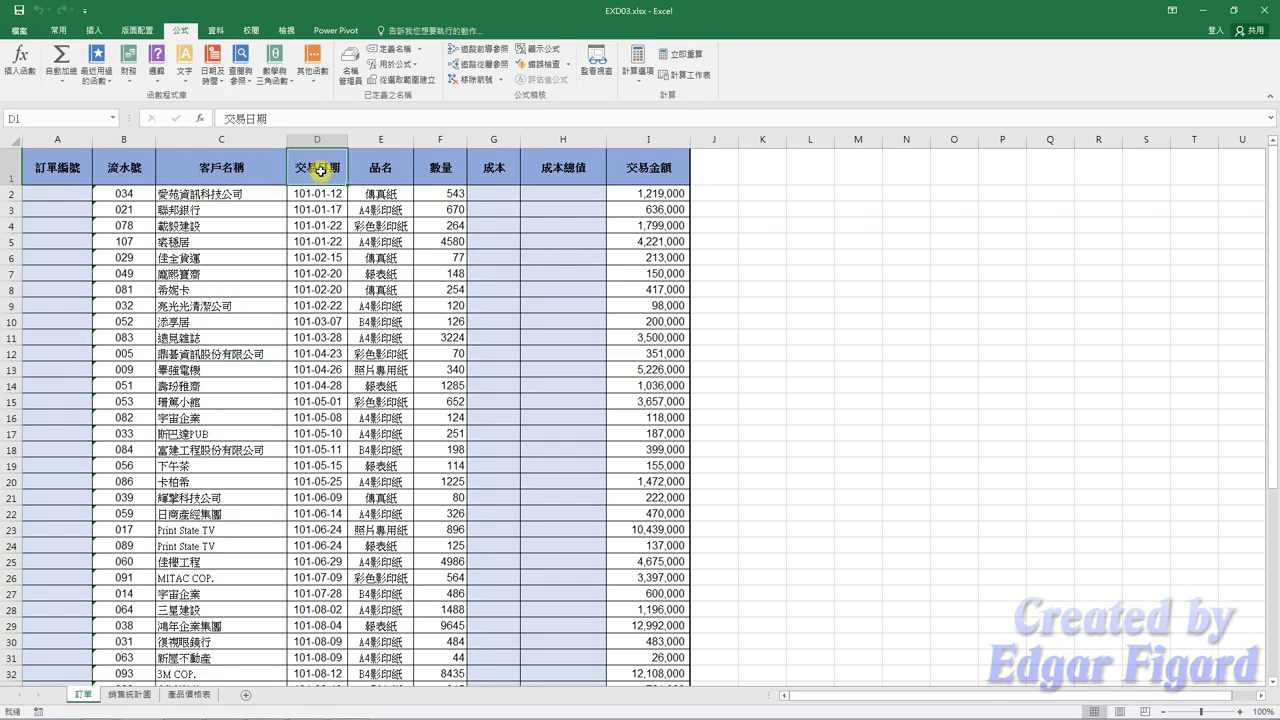
{"action": "mouse_move", "coordinate": [323, 174]}
{"action": "left_mouse_down"}
{"action": "mouse_move", "coordinate": [451, 357]}
{"action": "mouse_move", "coordinate": [559, 638]}
{"action": "mouse_move", "coordinate": [550, 716]}
{"action": "mouse_move", "coordinate": [543, 654]}
{"action": "left_mouse_up"}
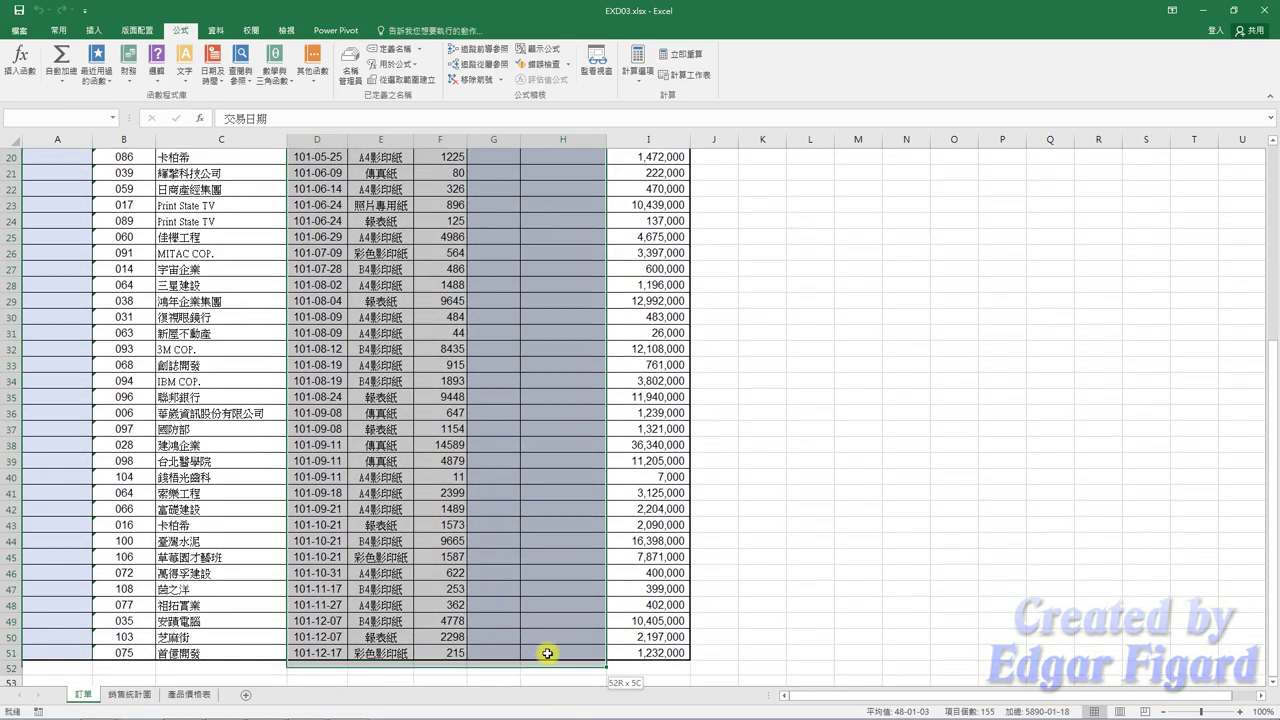
Create names 交易日期, 品名, 數量, 成本 and 成本總值 from the top row and check them in the Name Box.
{"action": "left_click", "coordinate": [411, 88]}
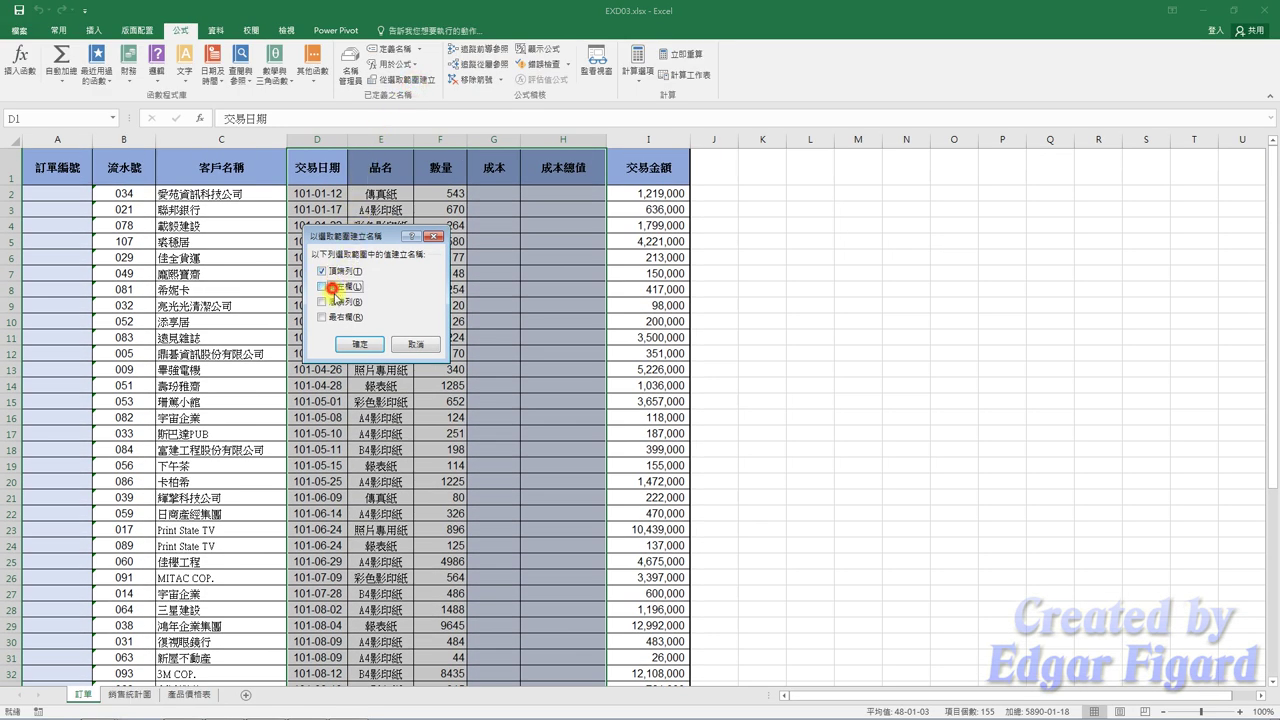
{"action": "left_click", "coordinate": [358, 344]}
{"action": "left_click", "coordinate": [350, 244]}
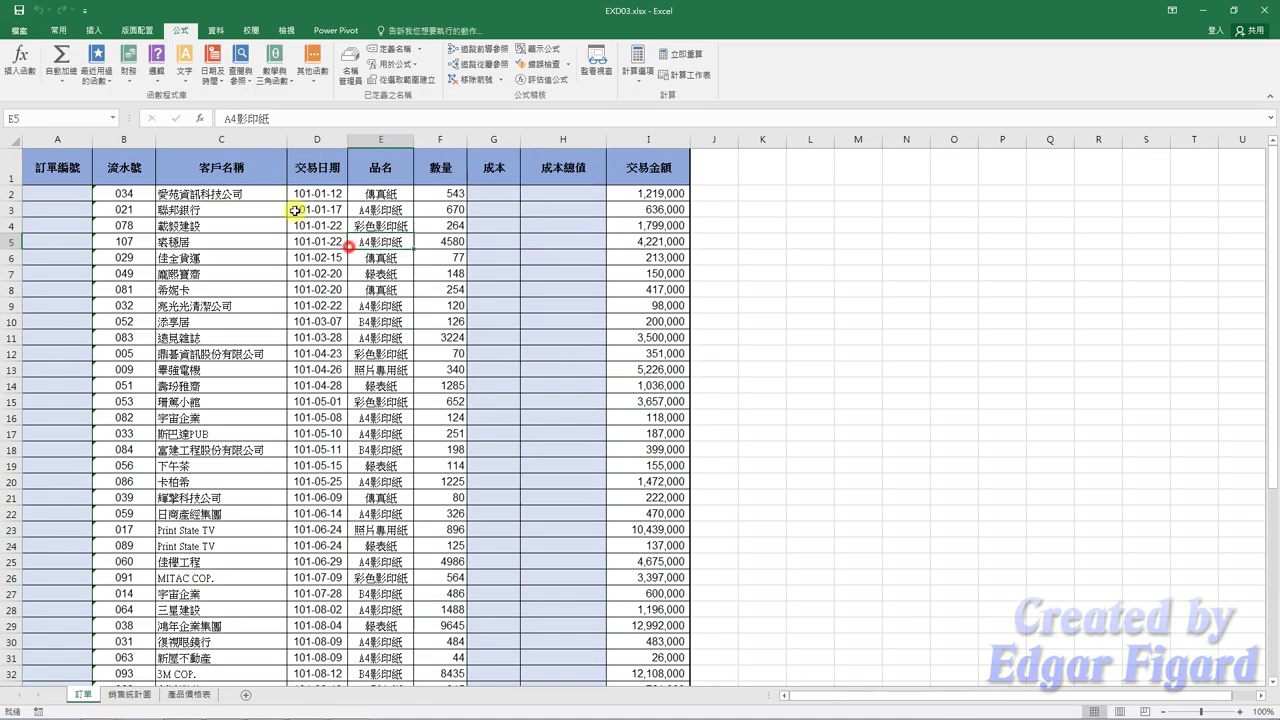
{"action": "left_click", "coordinate": [115, 119]}
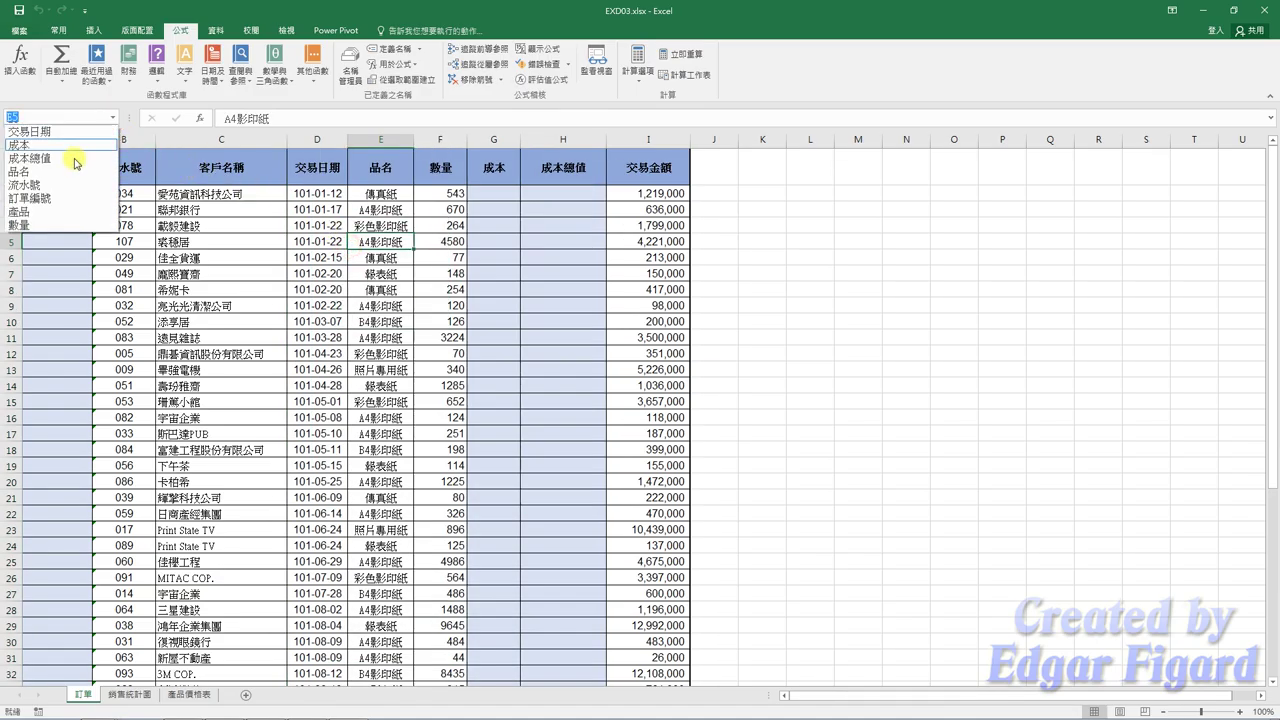
{"action": "left_click", "coordinate": [231, 220]}
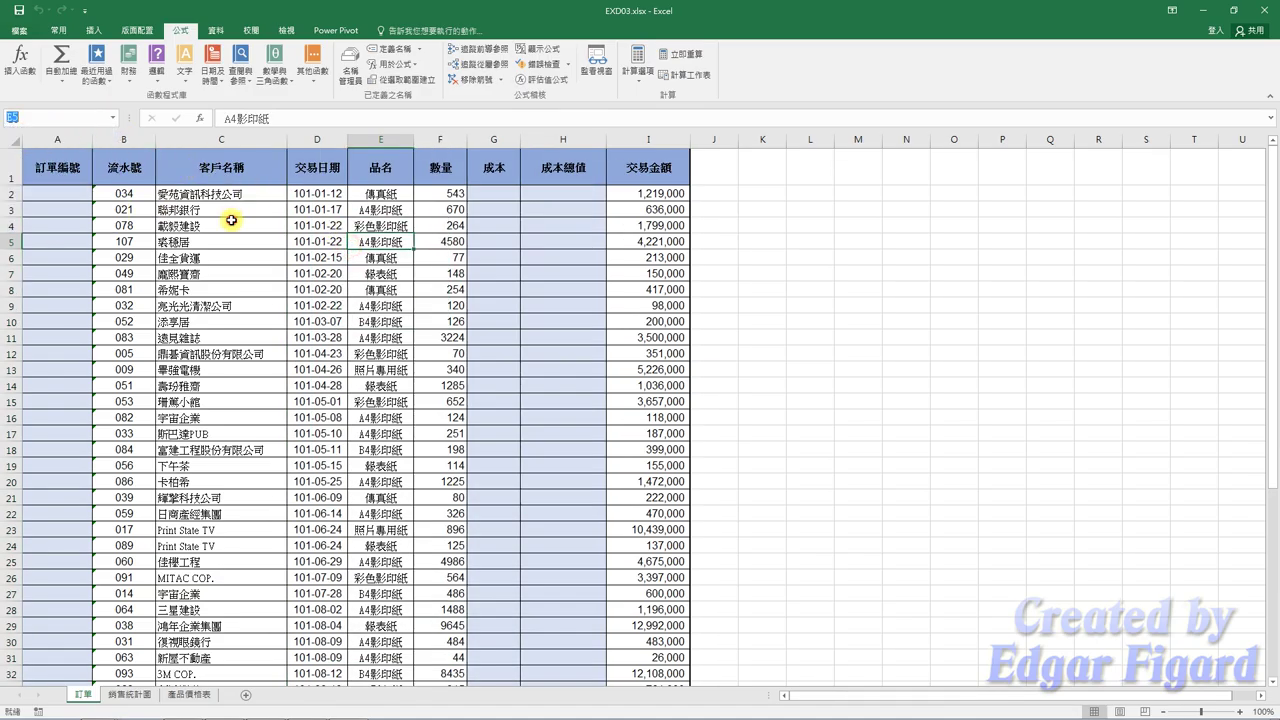
{"action": "left_click", "coordinate": [72, 197]}
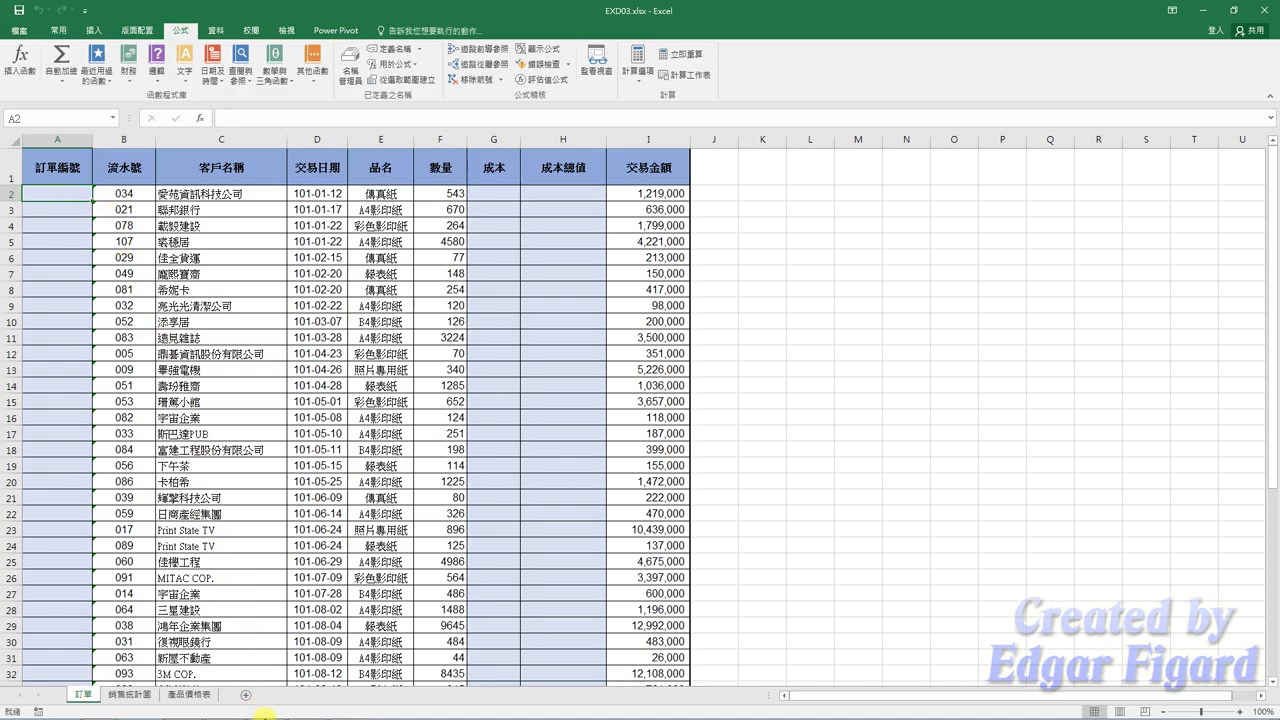
Copy the =TEXT(交易日期,"yyyy-mm-")&流水號 formula from the Notepad notes.
{"action": "mouse_move", "coordinate": [265, 718]}
{"action": "left_click", "coordinate": [196, 707]}
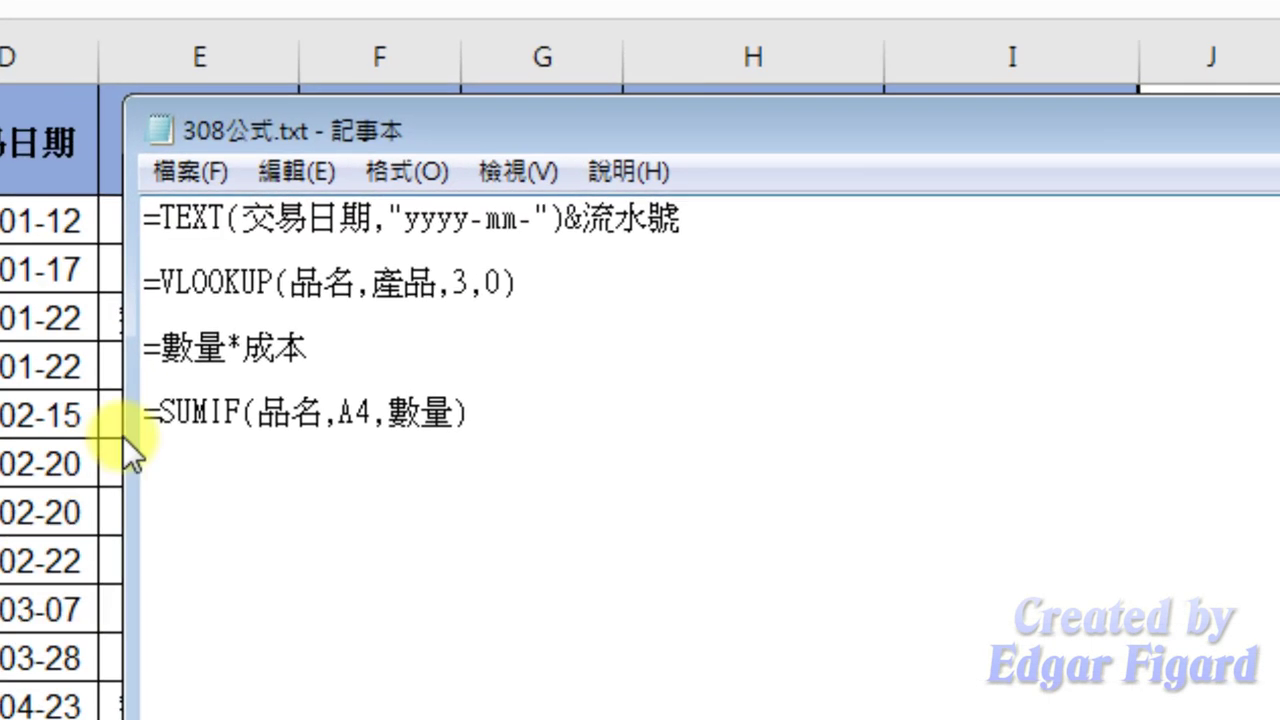
{"action": "left_click", "coordinate": [549, 196]}
{"action": "left_click", "coordinate": [143, 220]}
{"action": "key", "text": "shift+End"}
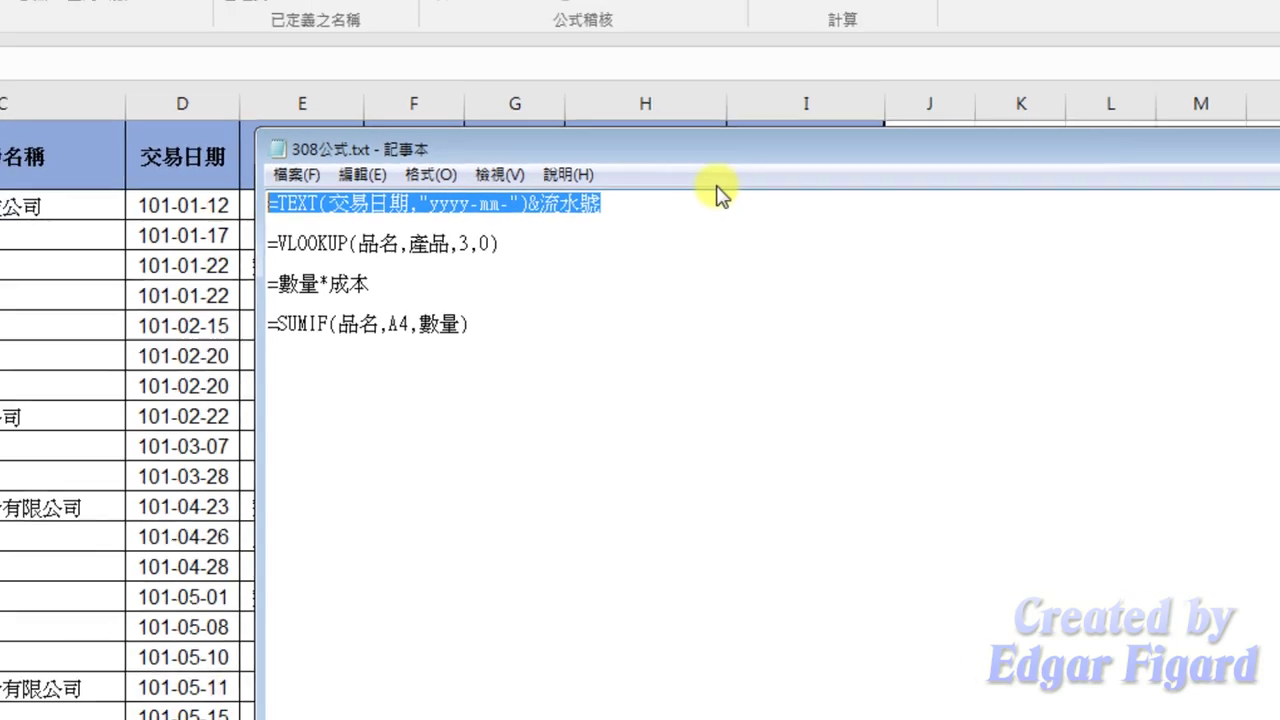
{"action": "key", "text": "ctrl+c"}
Enter the TEXT formula in A2 and fill it down the 訂單編號 column.
{"action": "left_click", "coordinate": [79, 189]}
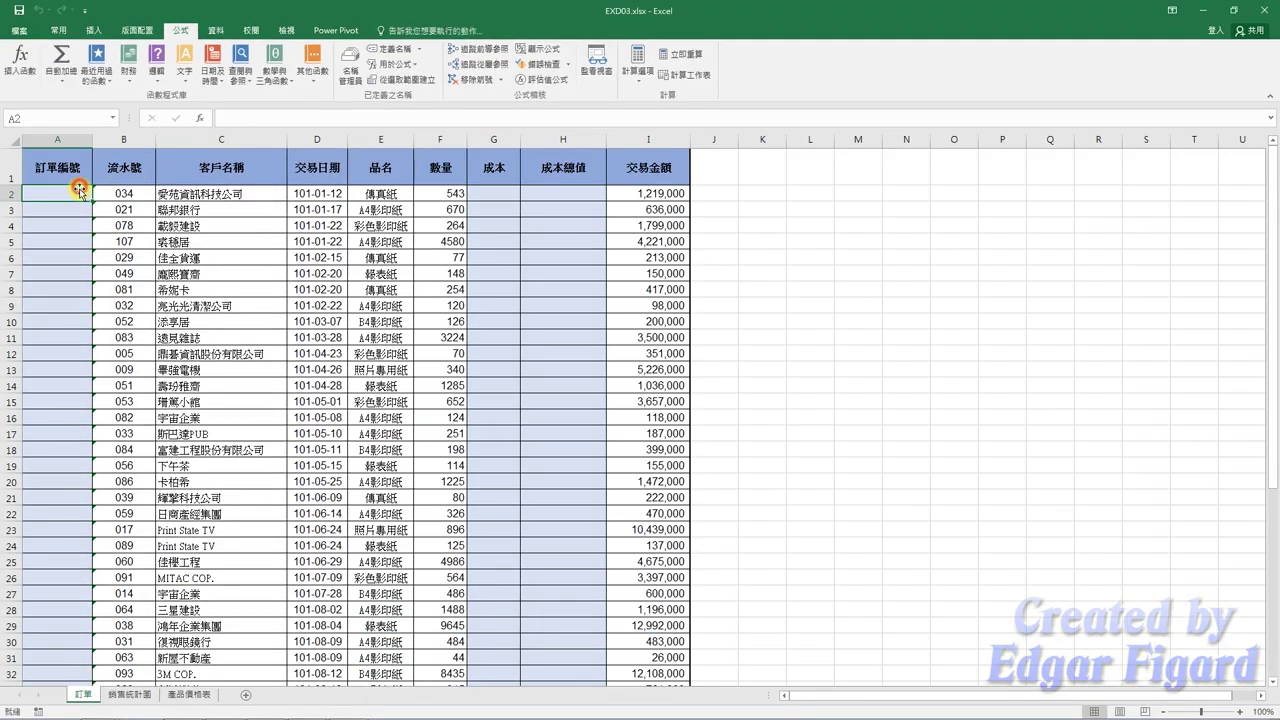
{"action": "left_click", "coordinate": [225, 121]}
{"action": "key", "text": "ctrl+v"}
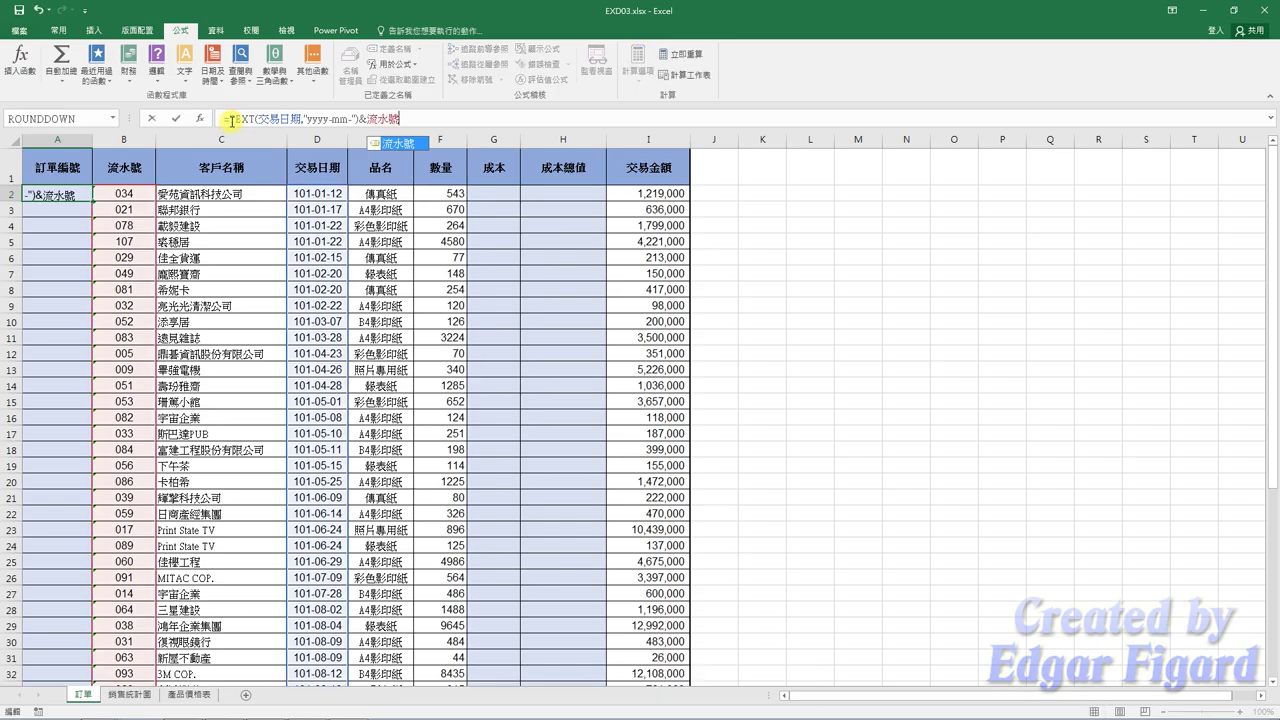
{"action": "key", "text": "Return"}
{"action": "left_click", "coordinate": [80, 194]}
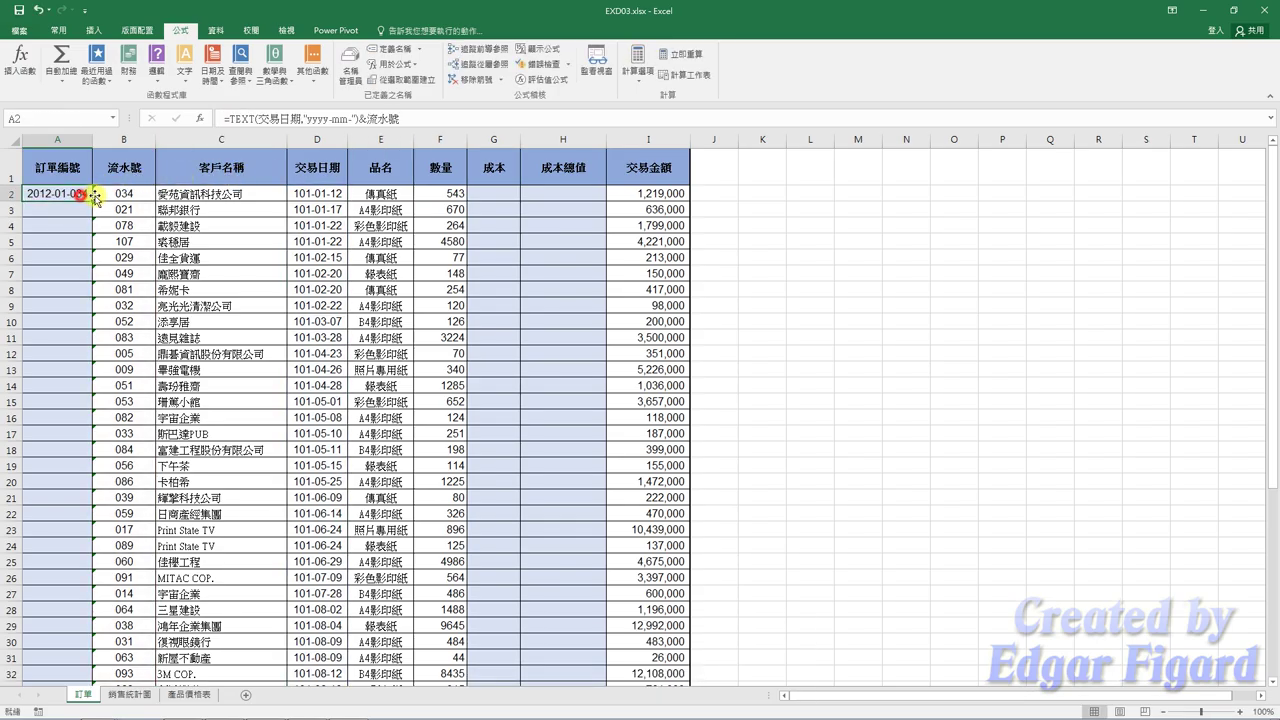
{"action": "double_click", "coordinate": [91, 202]}
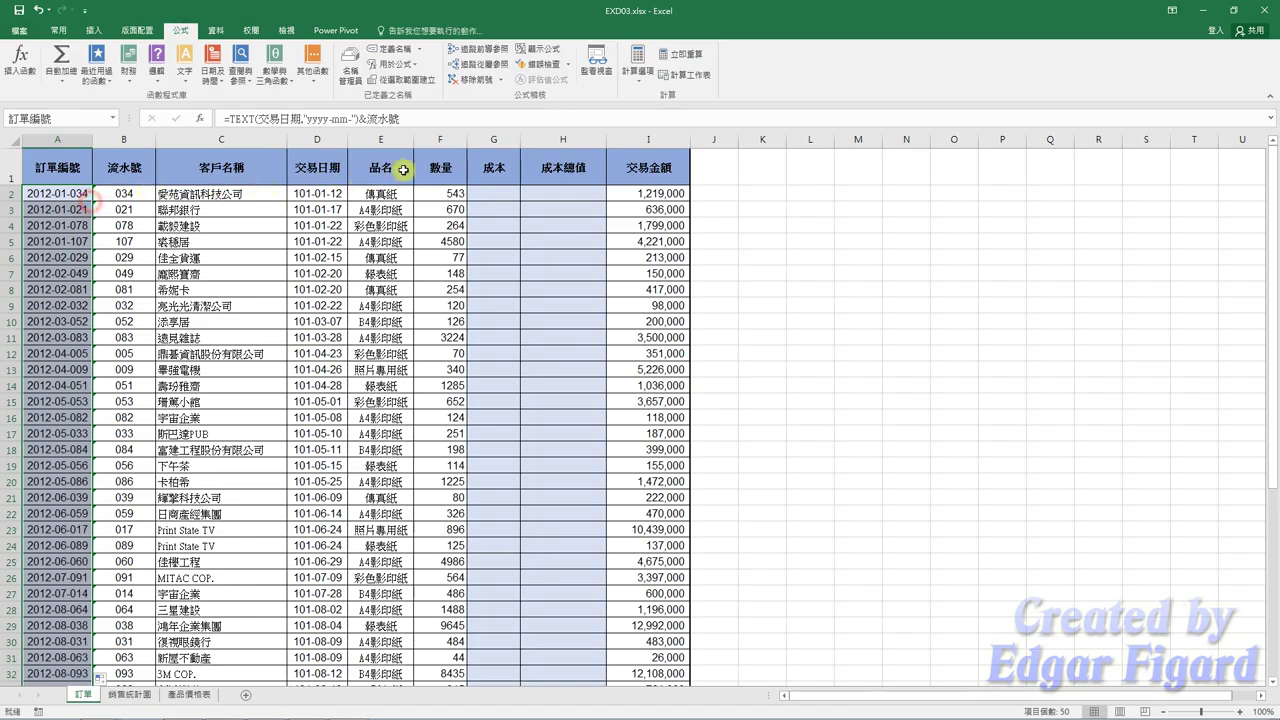
{"action": "left_click", "coordinate": [492, 193]}
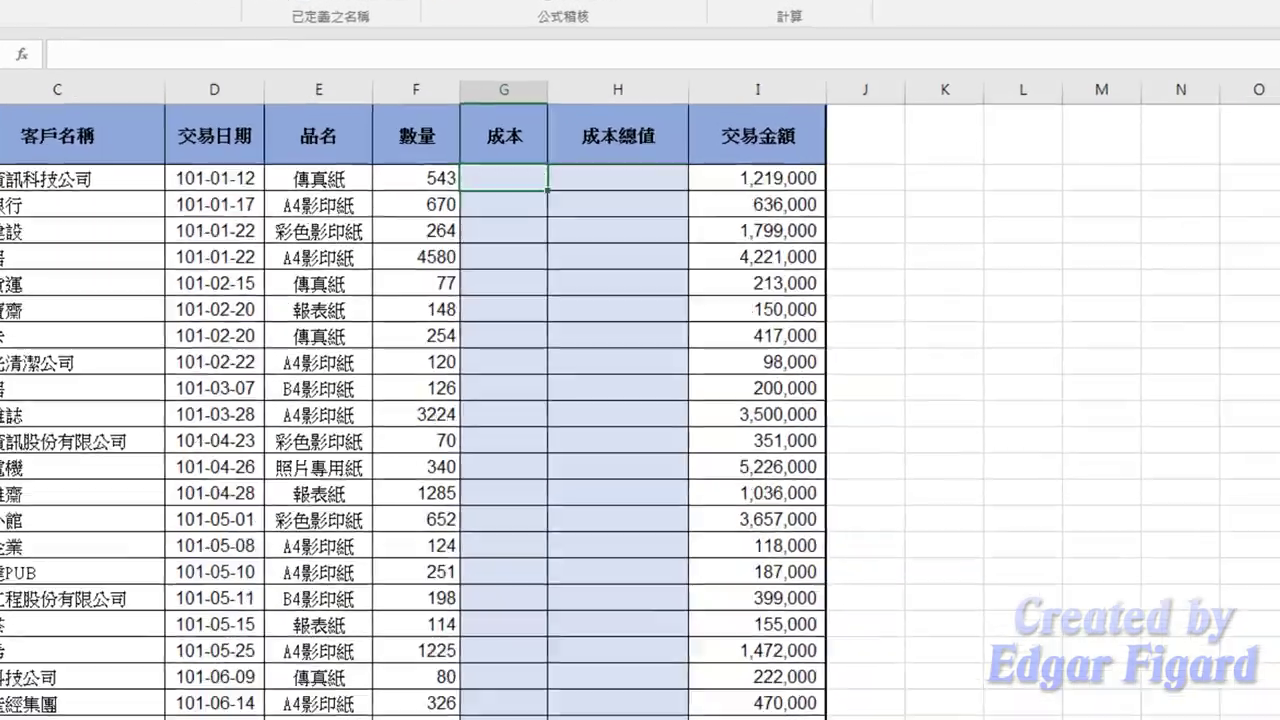
Fill the 成本 column with =VLOOKUP(品名,產品,3,0) copied from the notes.
{"action": "left_click", "coordinate": [292, 707]}
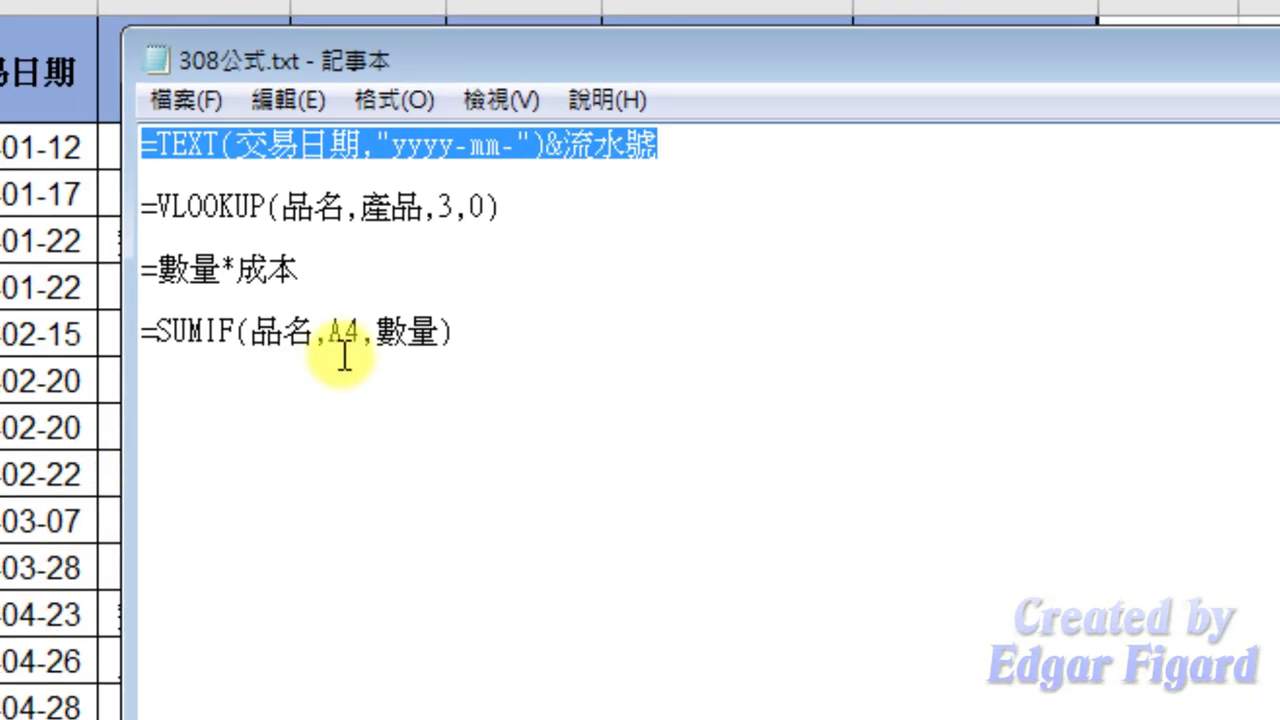
{"action": "left_click_drag", "start_coordinate": [517, 206], "coordinate": [143, 212]}
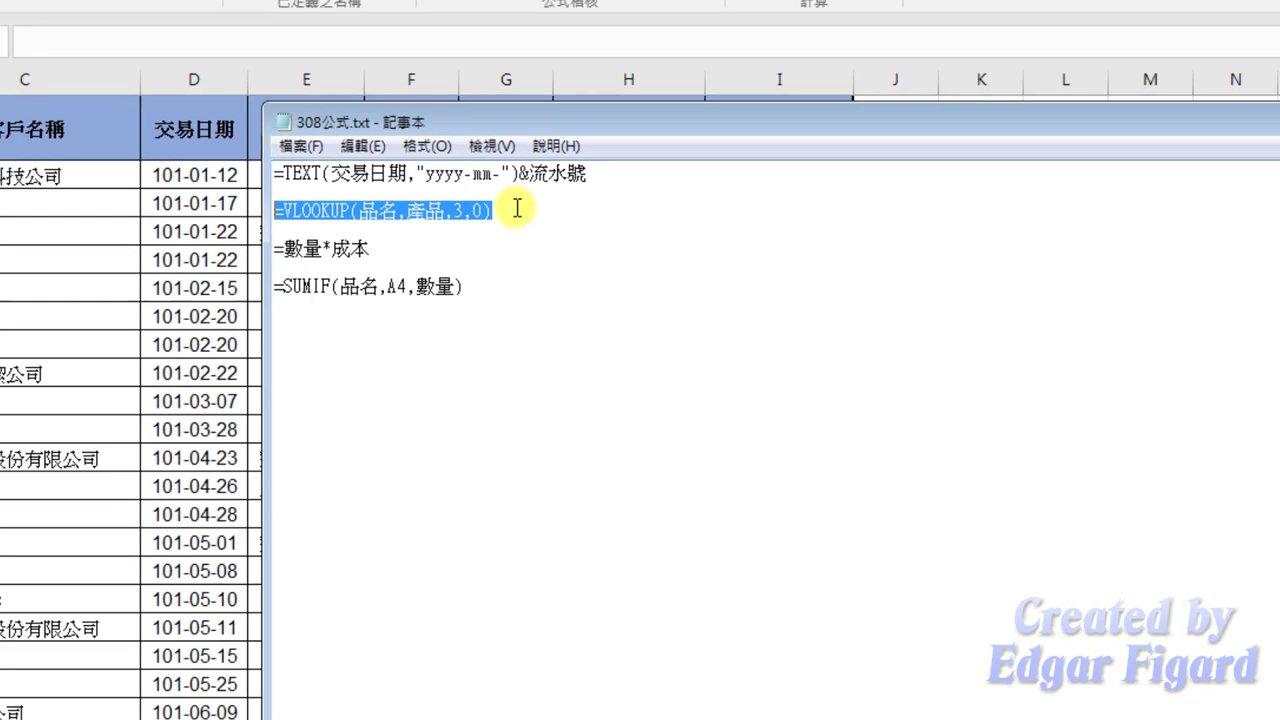
{"action": "key", "text": "ctrl+c"}
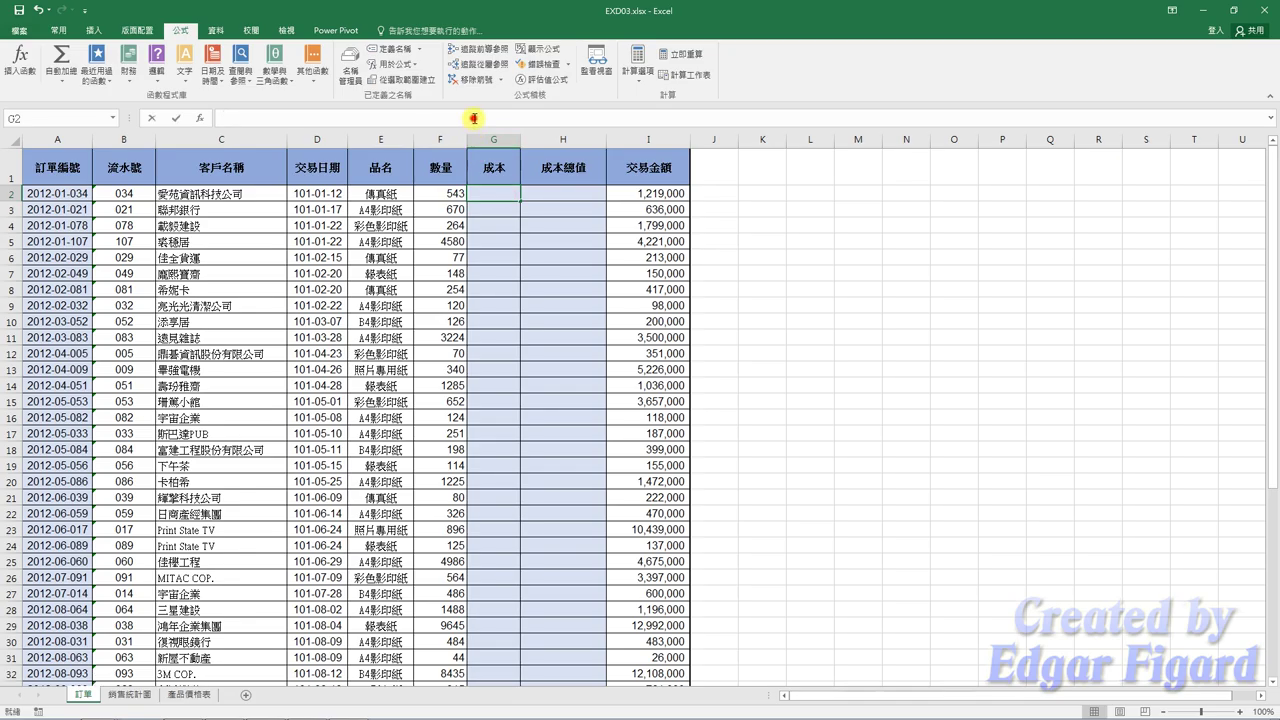
{"action": "key", "text": "ctrl+v"}
{"action": "key", "text": "Return"}
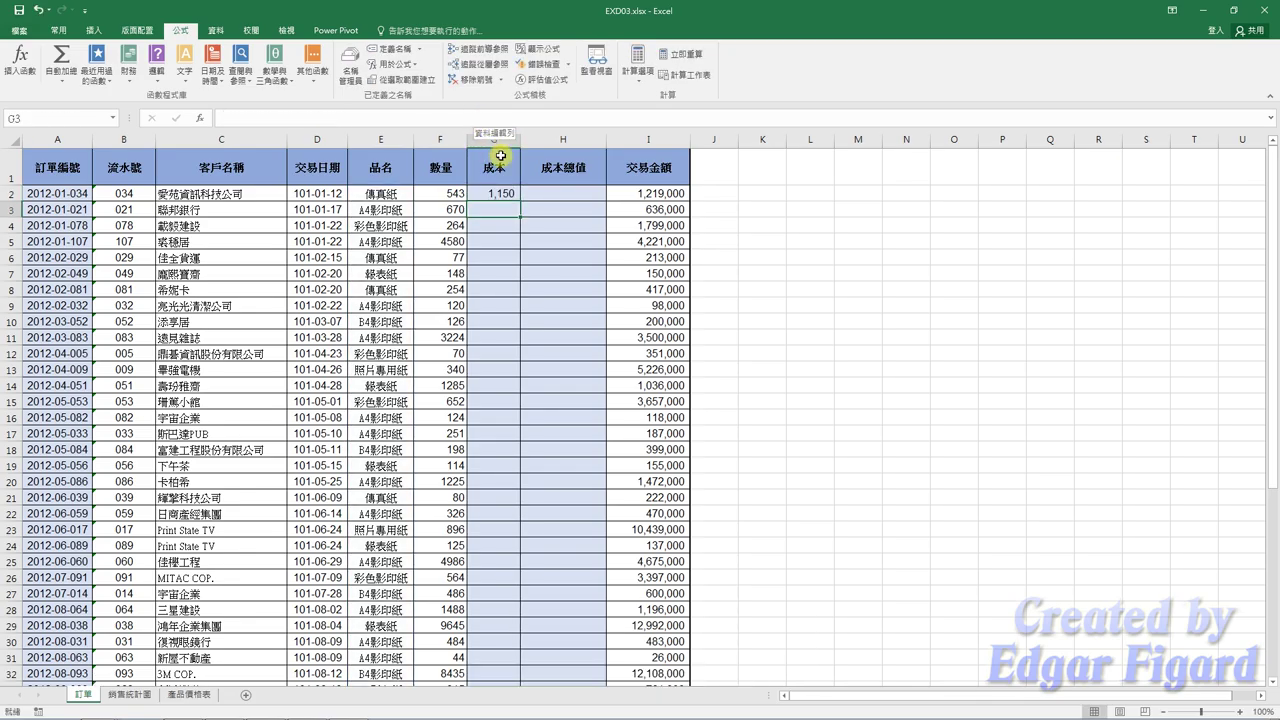
{"action": "left_click", "coordinate": [508, 195]}
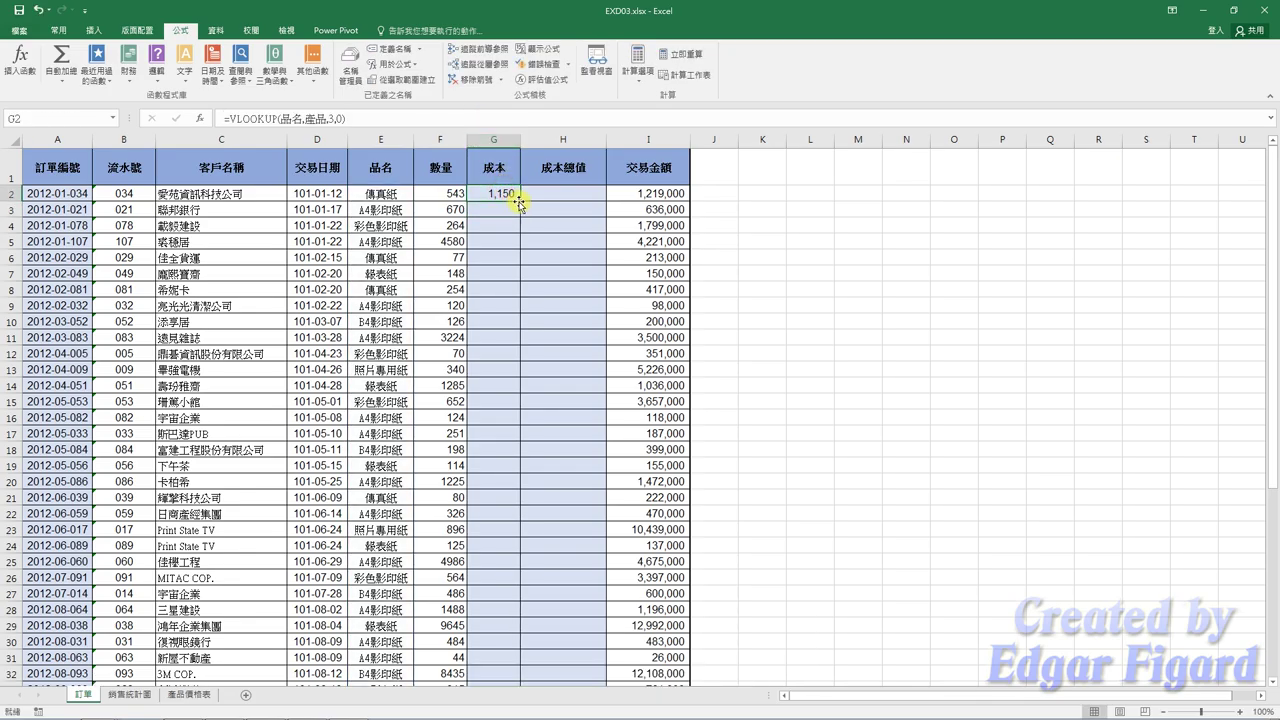
{"action": "double_click", "coordinate": [519, 202]}
Copy the =數量*成本 formula from the notes for cell H2.
{"action": "left_click", "coordinate": [541, 193]}
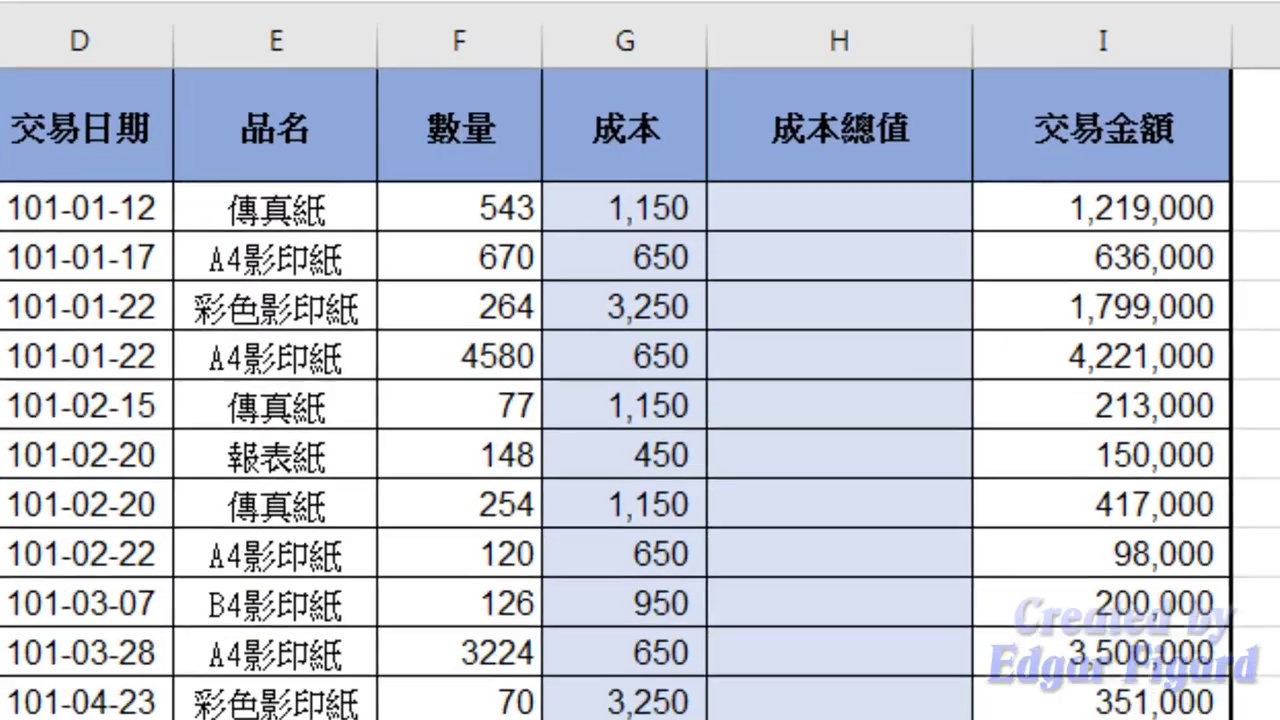
{"action": "left_click", "coordinate": [355, 712]}
{"action": "double_click", "coordinate": [397, 340]}
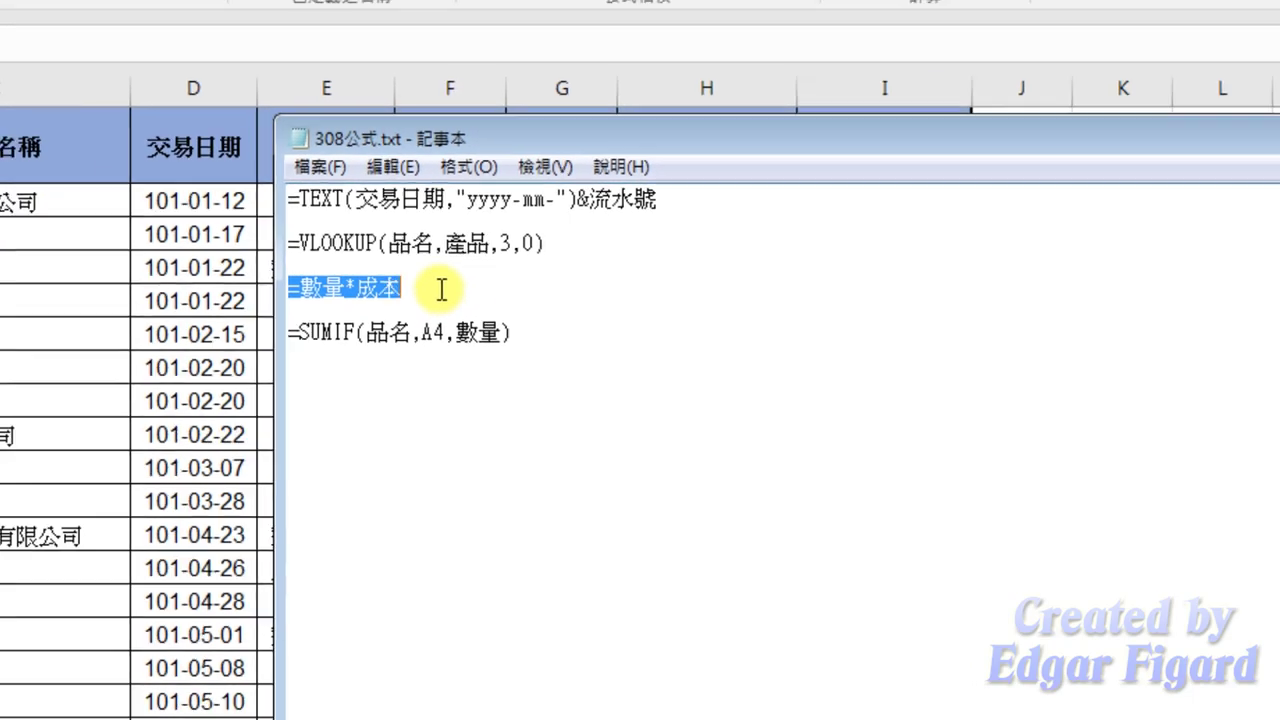
{"action": "key", "text": "ctrl+c"}
{"action": "left_click", "coordinate": [402, 118]}
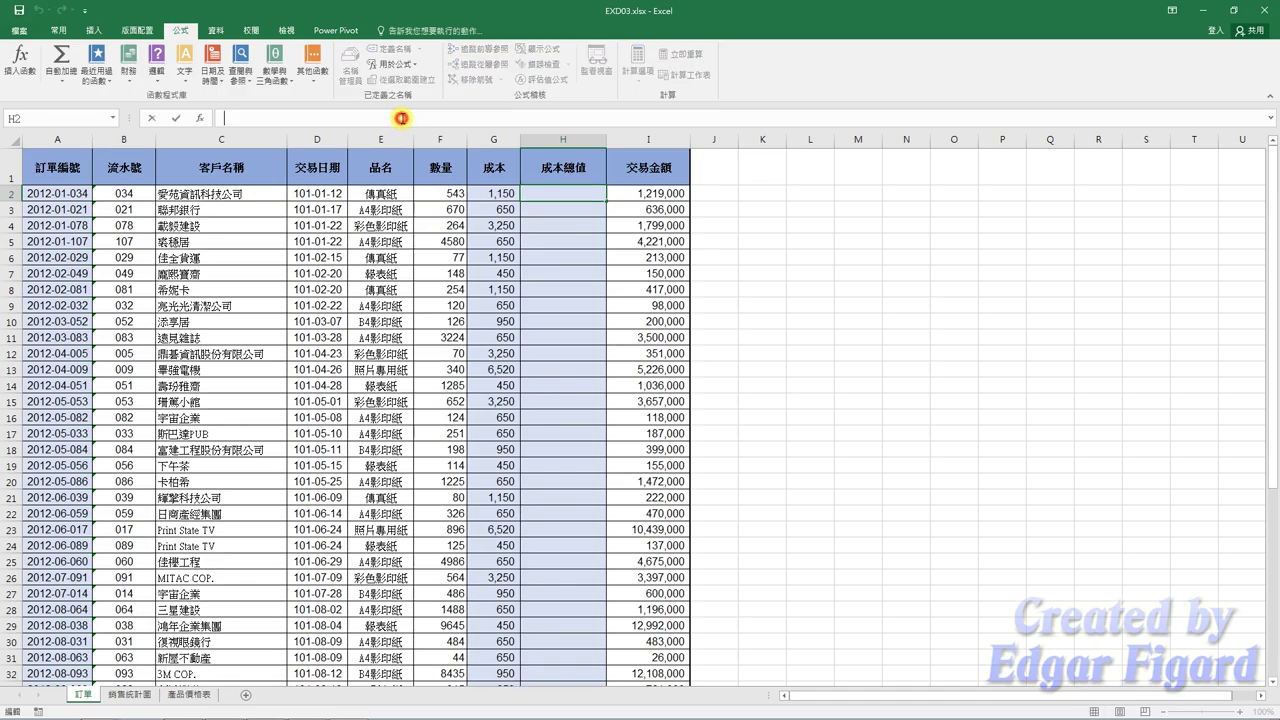
Enter =數量*成本 in H2 and fill it down the 成本總值 column.
{"action": "key", "text": "ctrl+v"}
{"action": "left_click", "coordinate": [221, 121]}
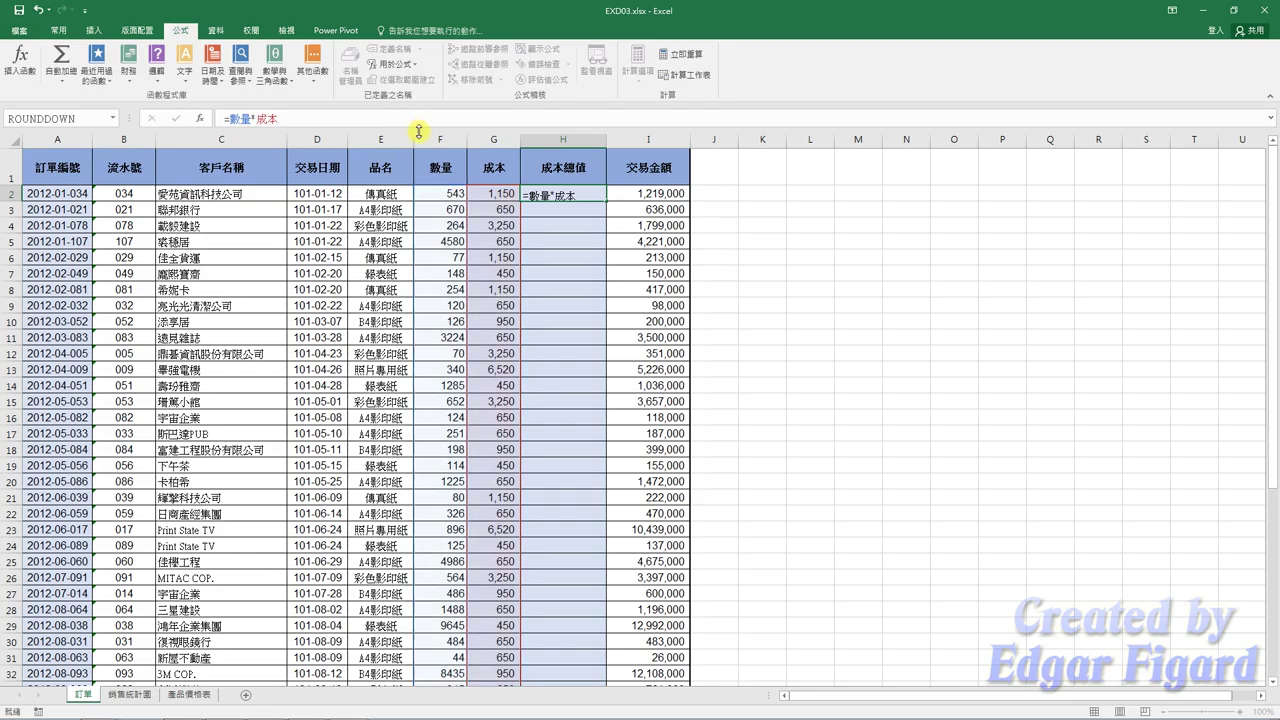
{"action": "key", "text": "Return"}
{"action": "left_click", "coordinate": [582, 193]}
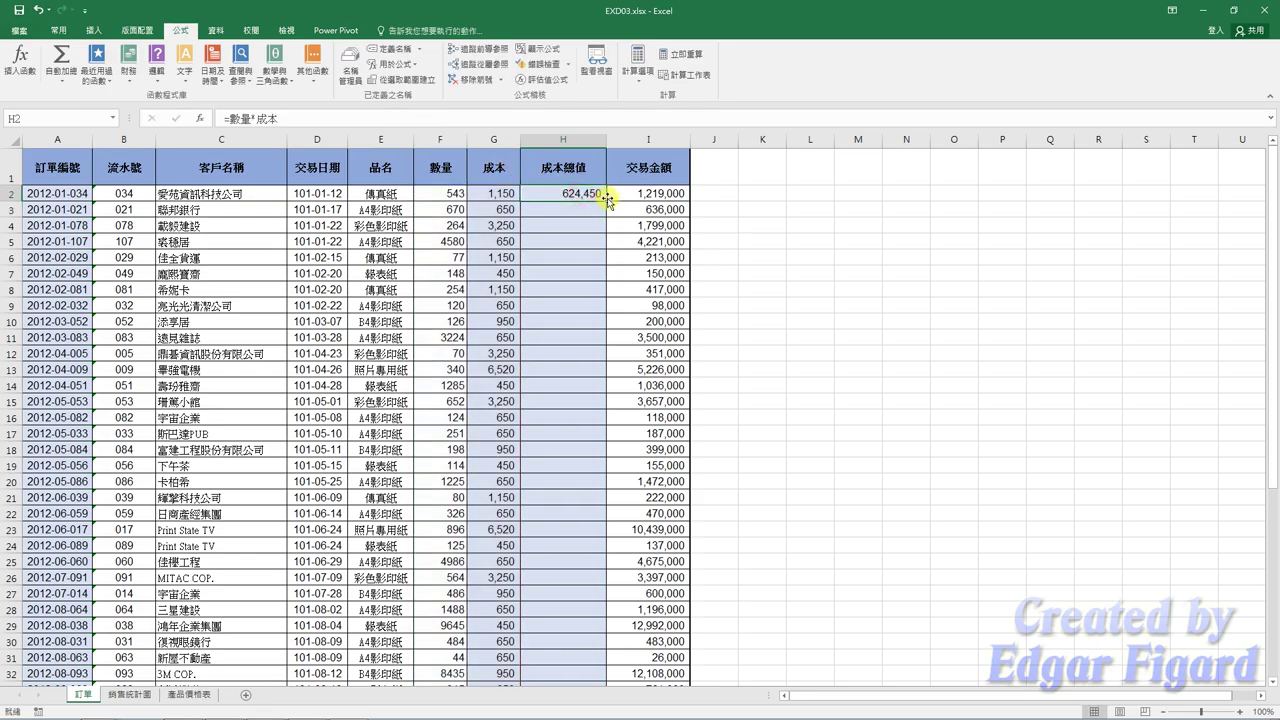
{"action": "double_click", "coordinate": [606, 199]}
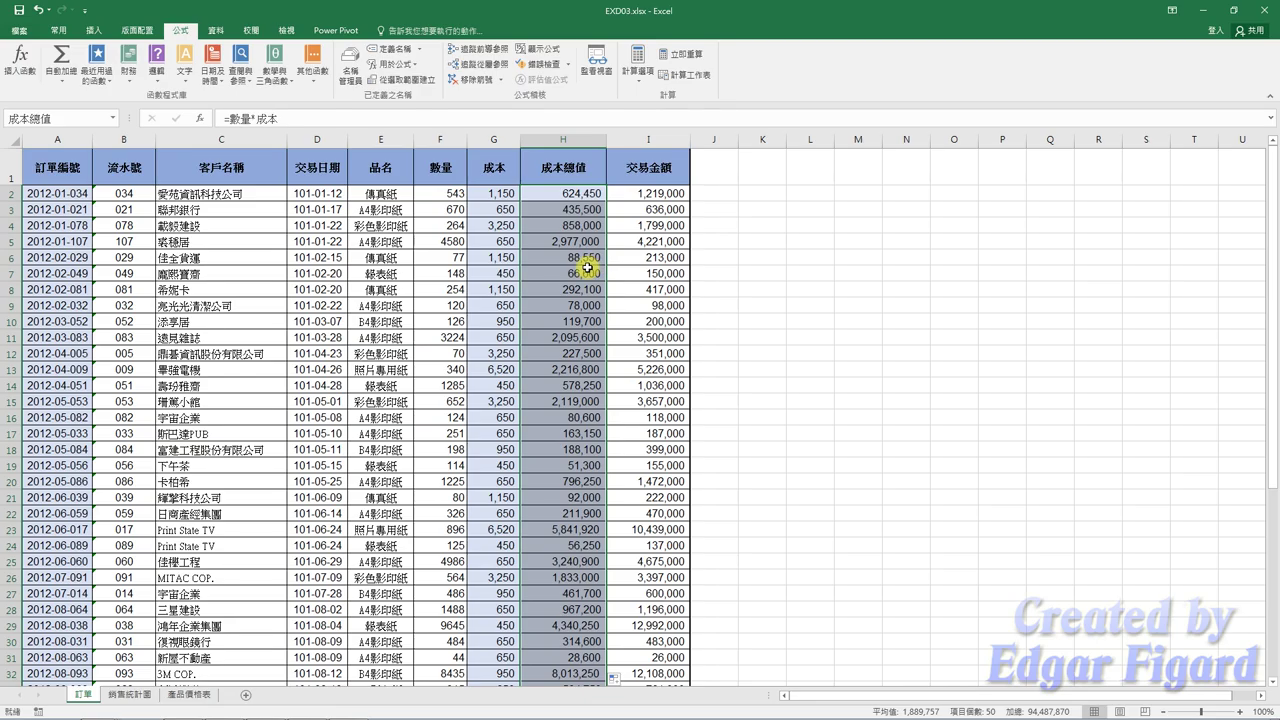
{"action": "left_click", "coordinate": [124, 692]}
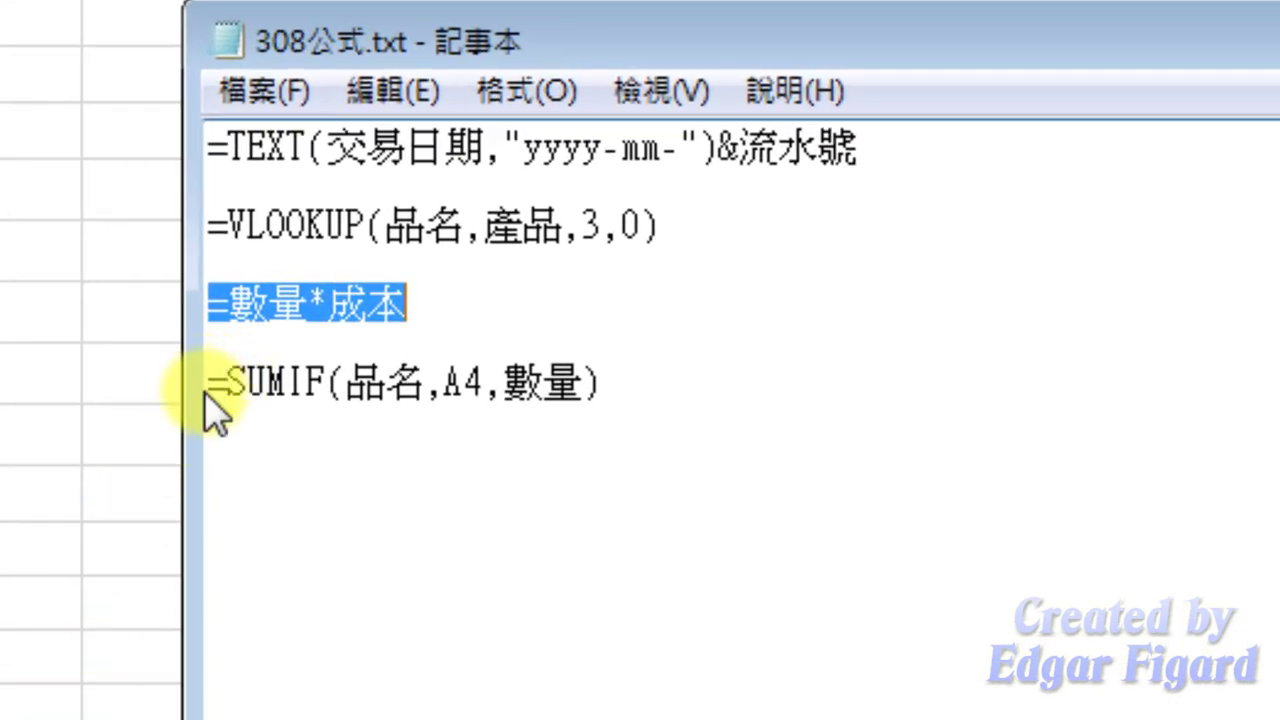
Enter =SUMIF(品名,A4,數量) in B4, copy it down to B9, and select A3:B9.
{"action": "left_click_drag", "start_coordinate": [208, 385], "coordinate": [694, 393]}
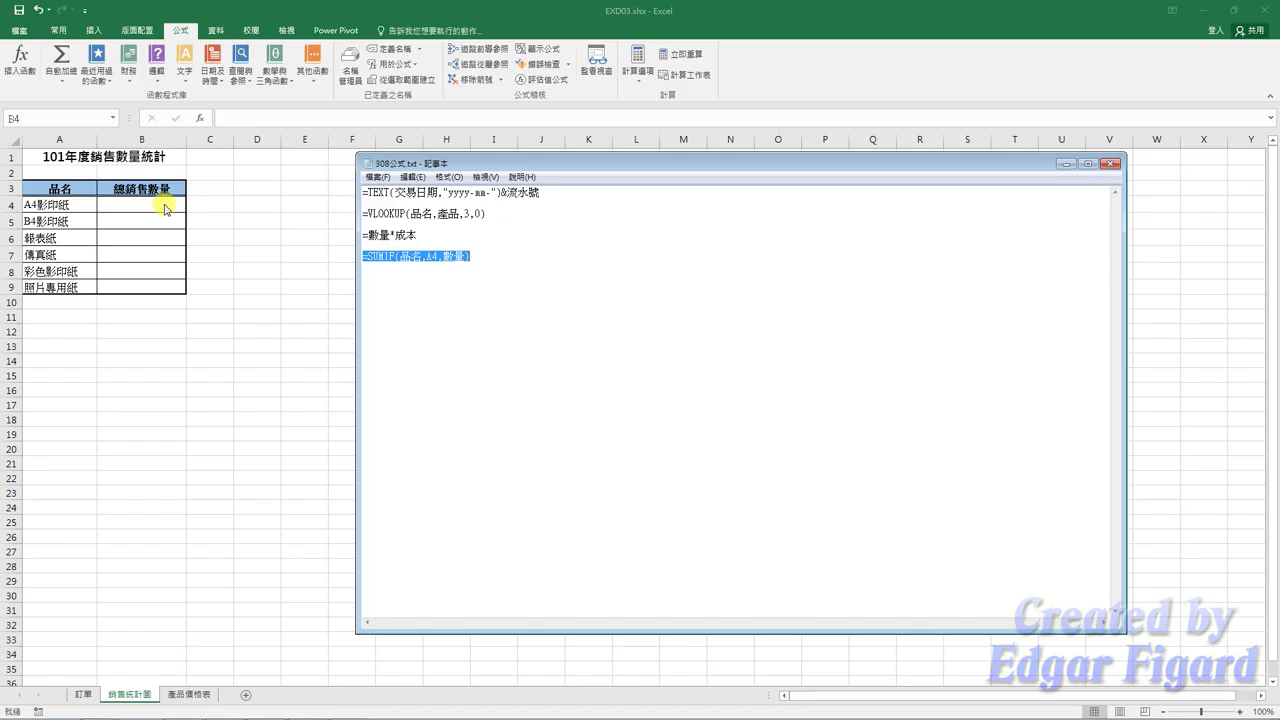
{"action": "key", "text": "ctrl+c"}
{"action": "left_click", "coordinate": [166, 206]}
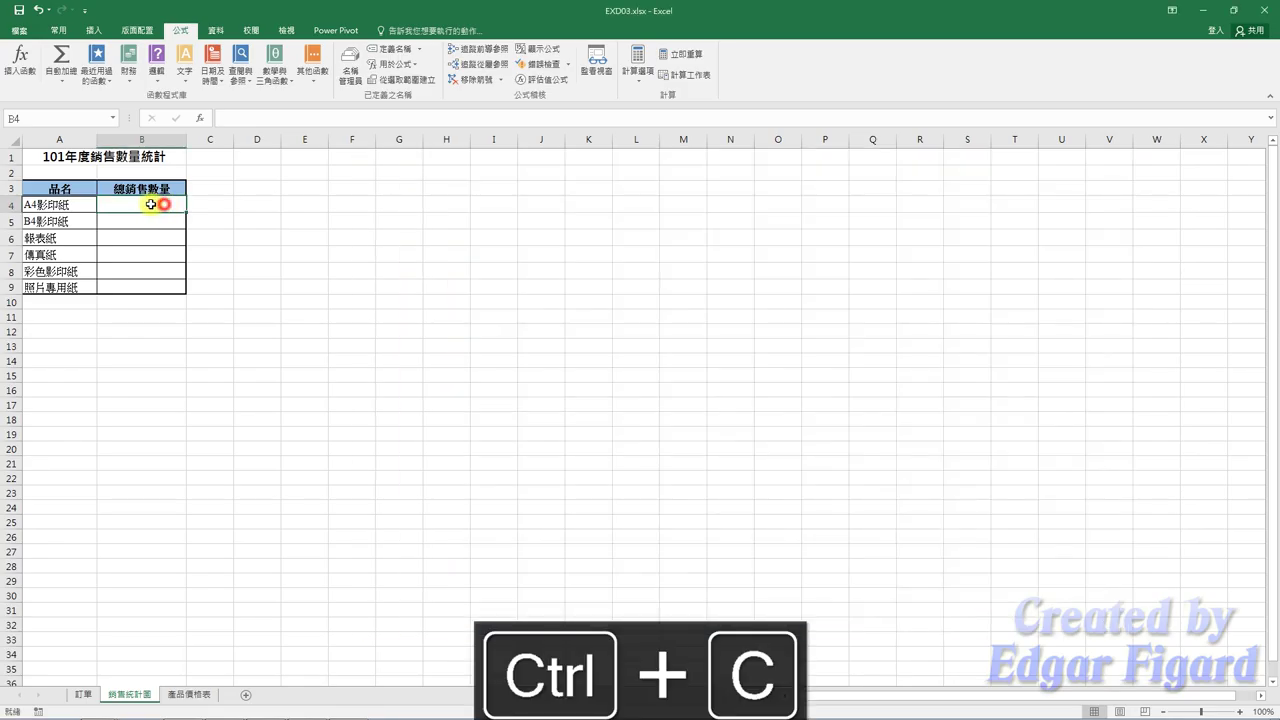
{"action": "left_click", "coordinate": [238, 120]}
{"action": "key", "text": "ctrl+v"}
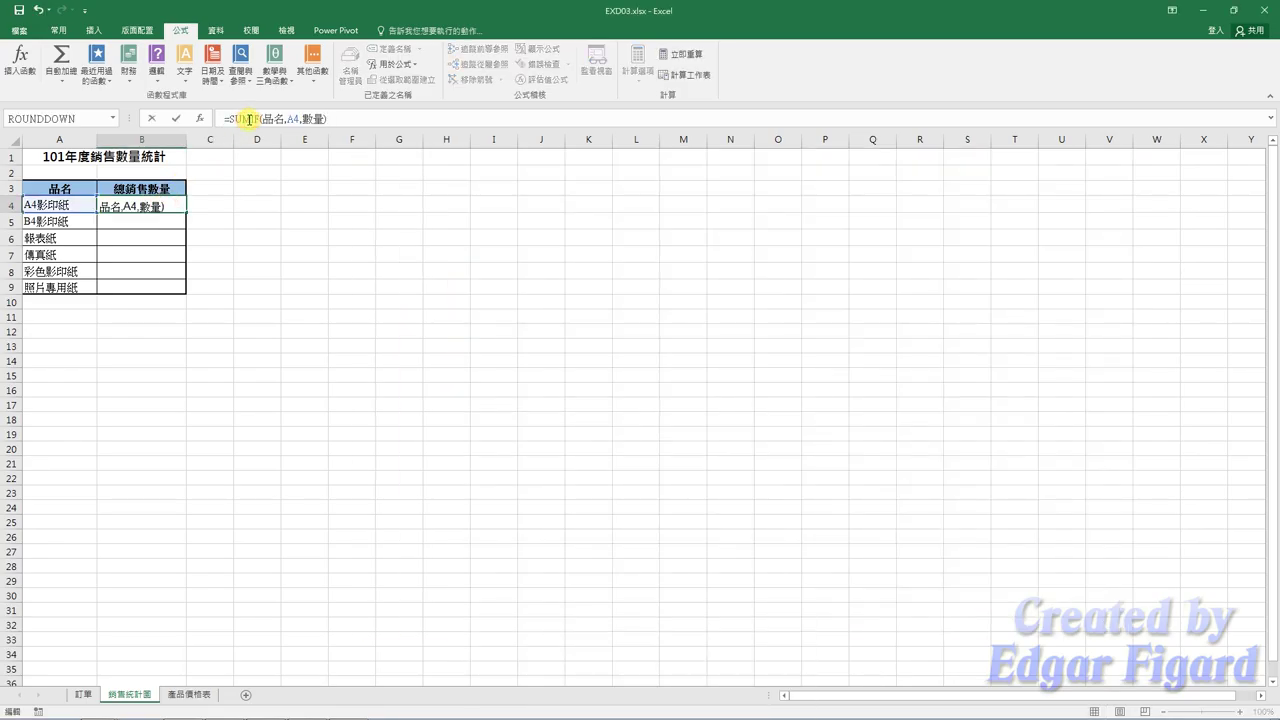
{"action": "key", "text": "Return"}
{"action": "left_click", "coordinate": [173, 207]}
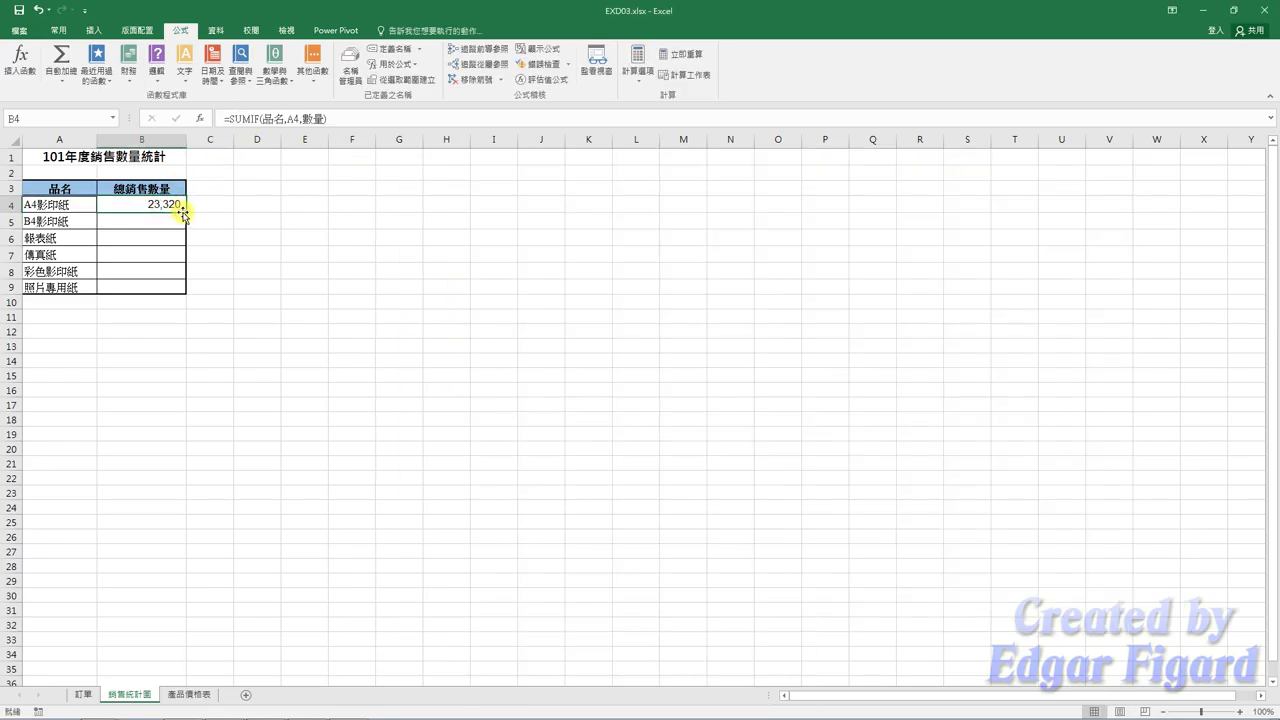
{"action": "left_click_drag", "start_coordinate": [186, 213], "coordinate": [182, 289]}
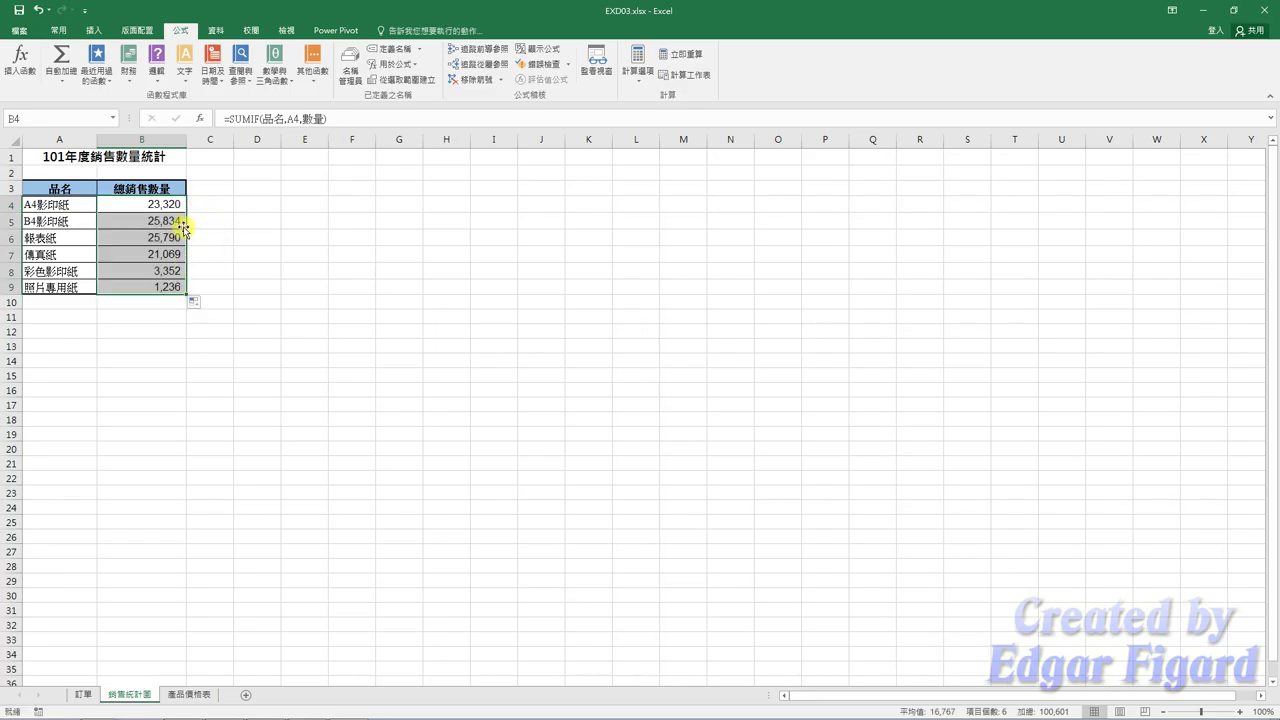
{"action": "left_click_drag", "start_coordinate": [70, 188], "coordinate": [163, 287]}
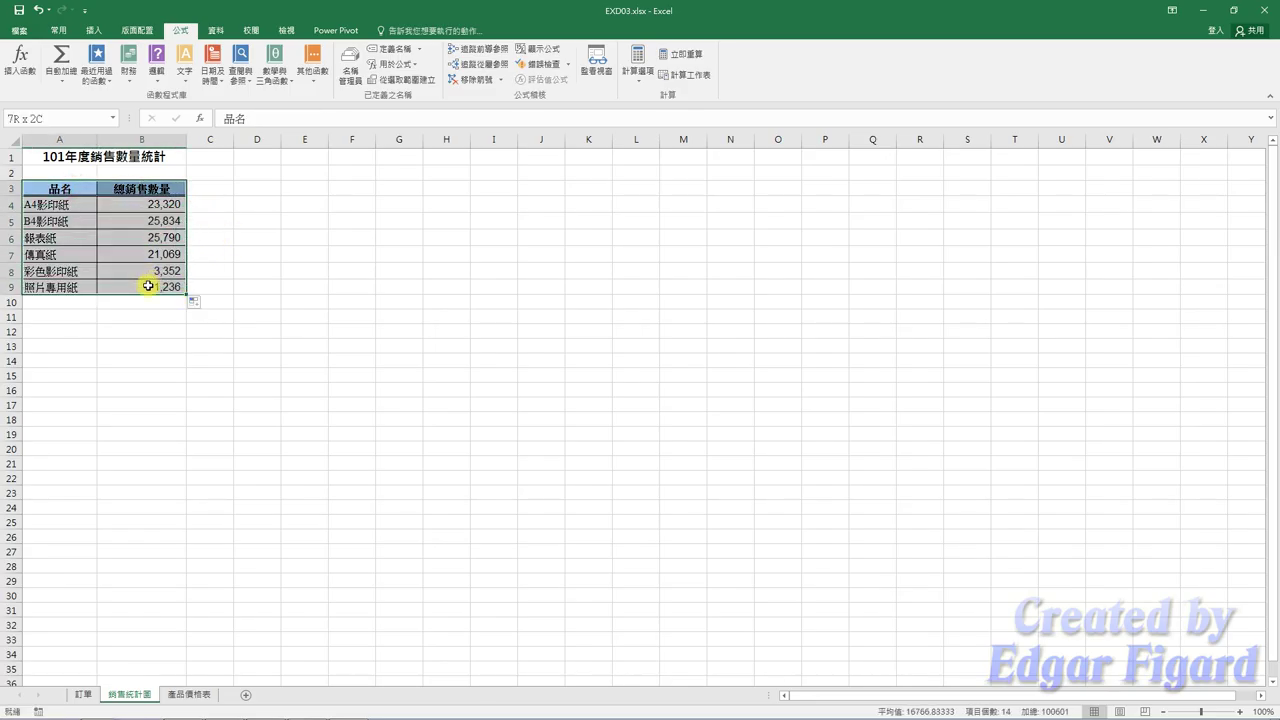
Insert a Pie of Pie chart from A3:B9 and apply the shaded chart style.
{"action": "left_click", "coordinate": [93, 30]}
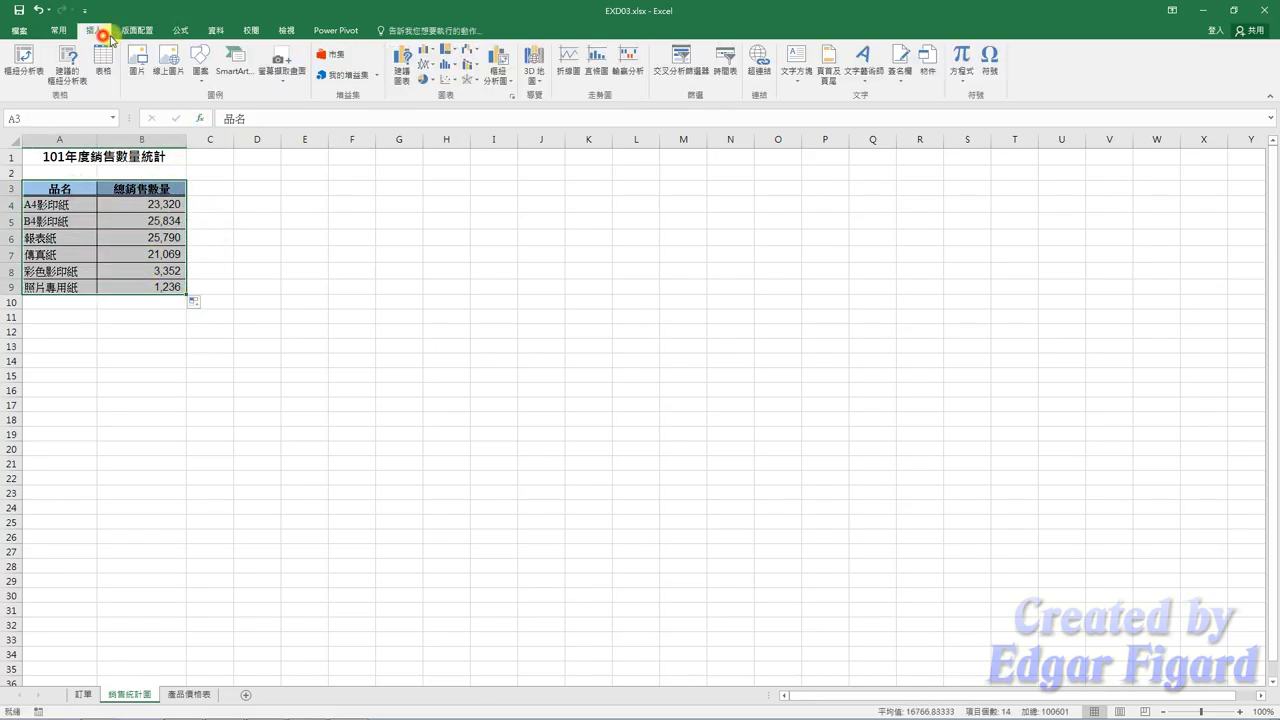
{"action": "left_click", "coordinate": [431, 82]}
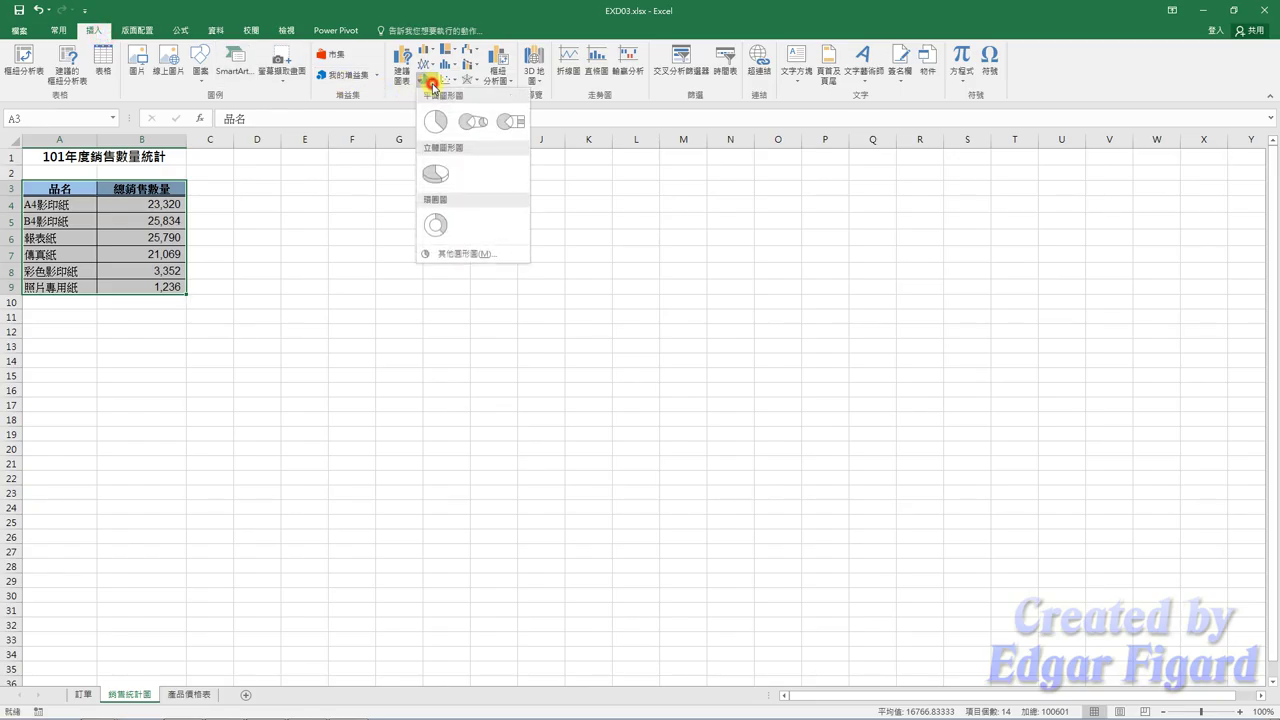
{"action": "left_click", "coordinate": [474, 119]}
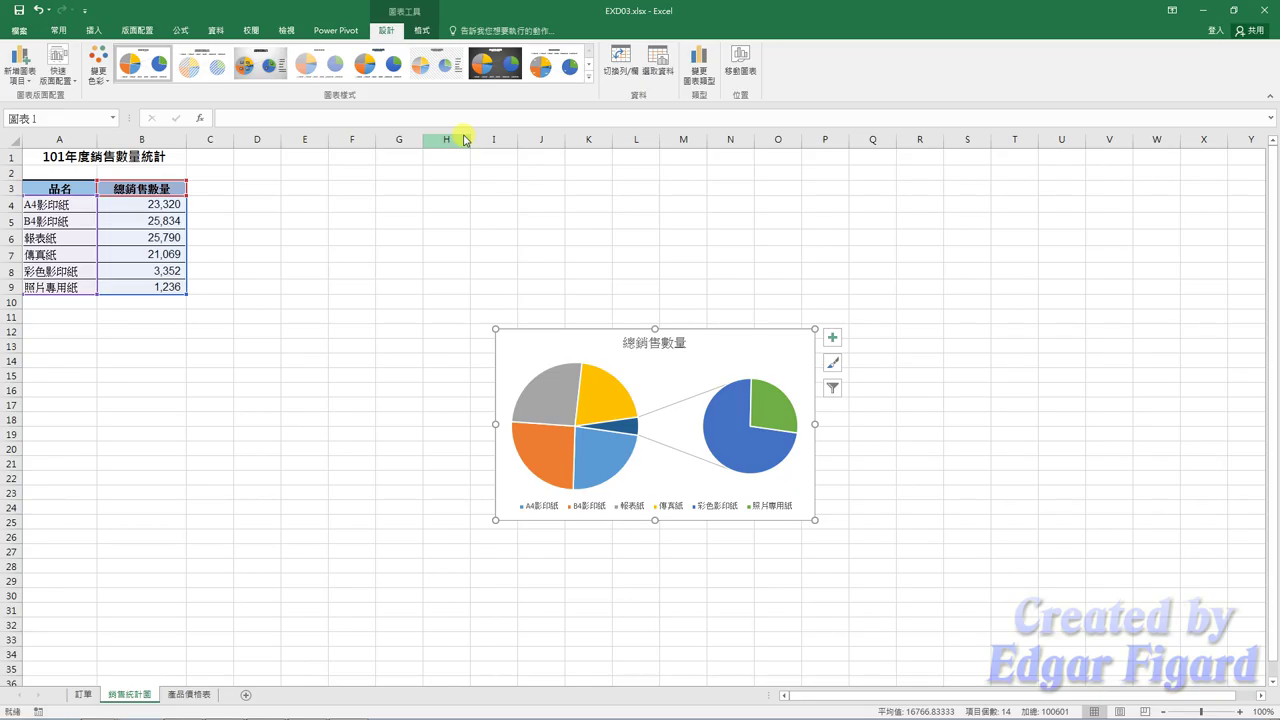
{"action": "left_click", "coordinate": [589, 77]}
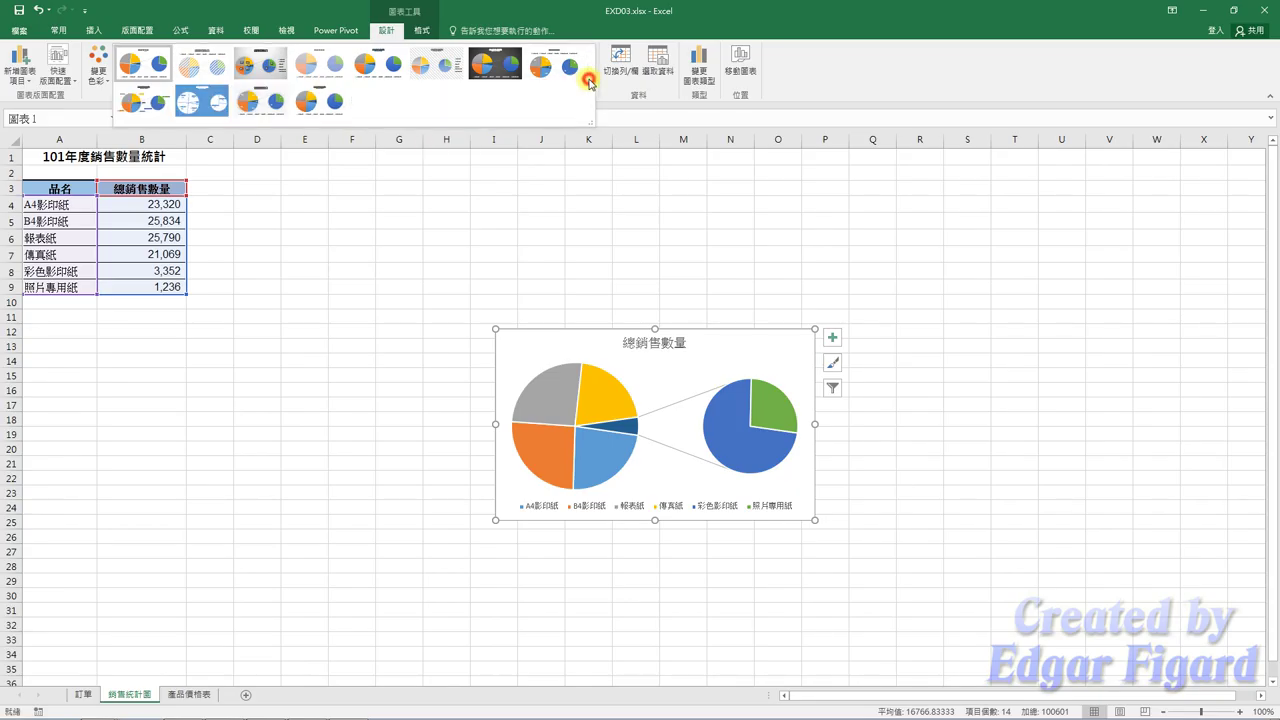
{"action": "left_click", "coordinate": [335, 106]}
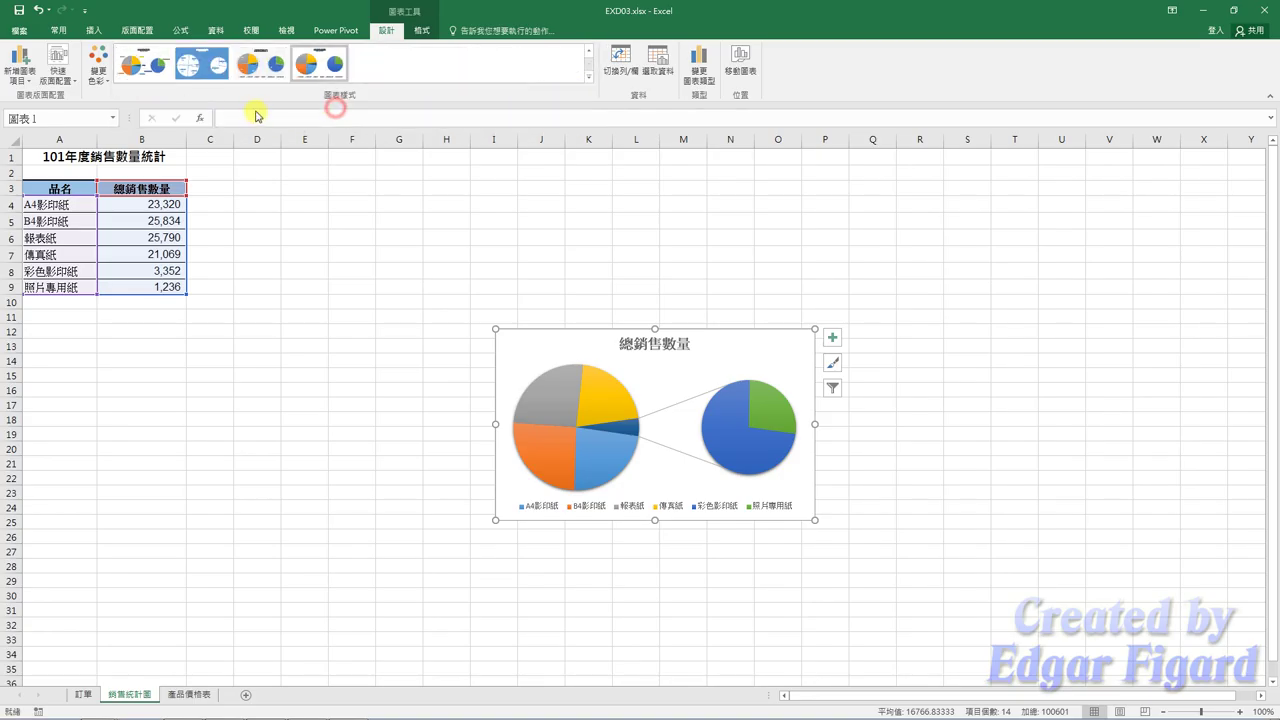
{"action": "left_click", "coordinate": [22, 82]}
Set the legend to None and size the chart beside the table through column J.
{"action": "mouse_move", "coordinate": [40, 145]}
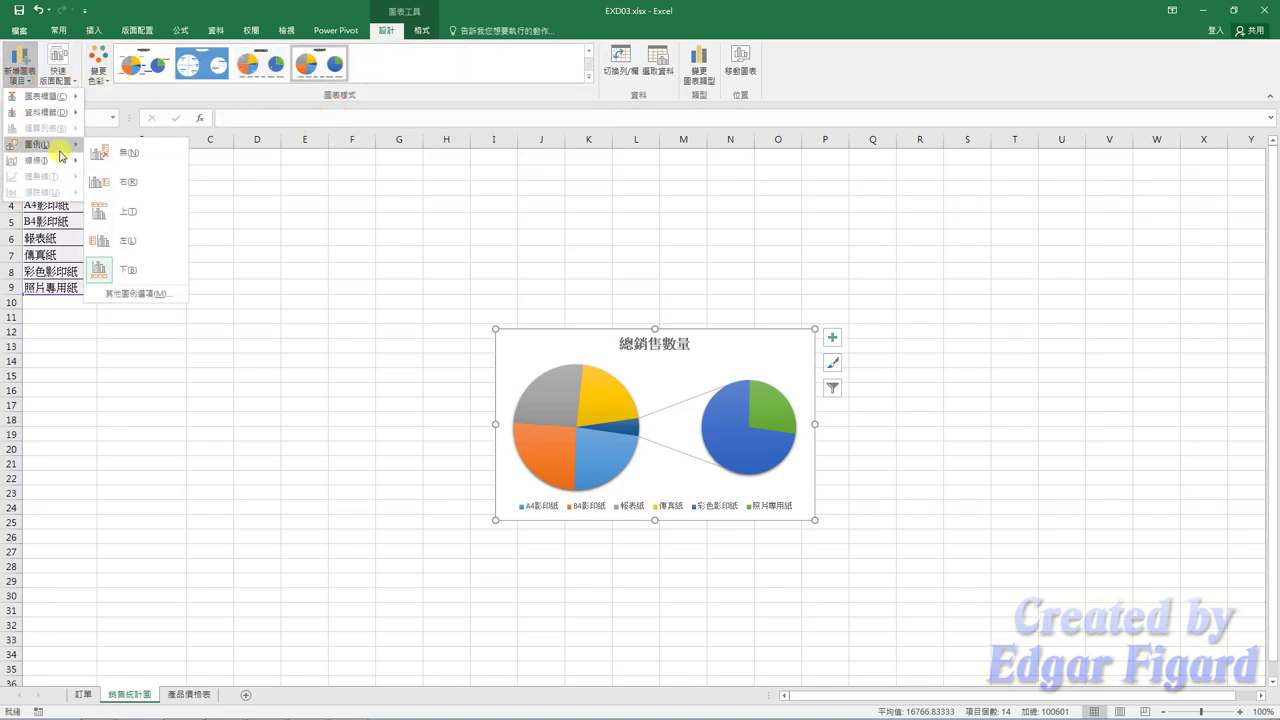
{"action": "left_click", "coordinate": [118, 155]}
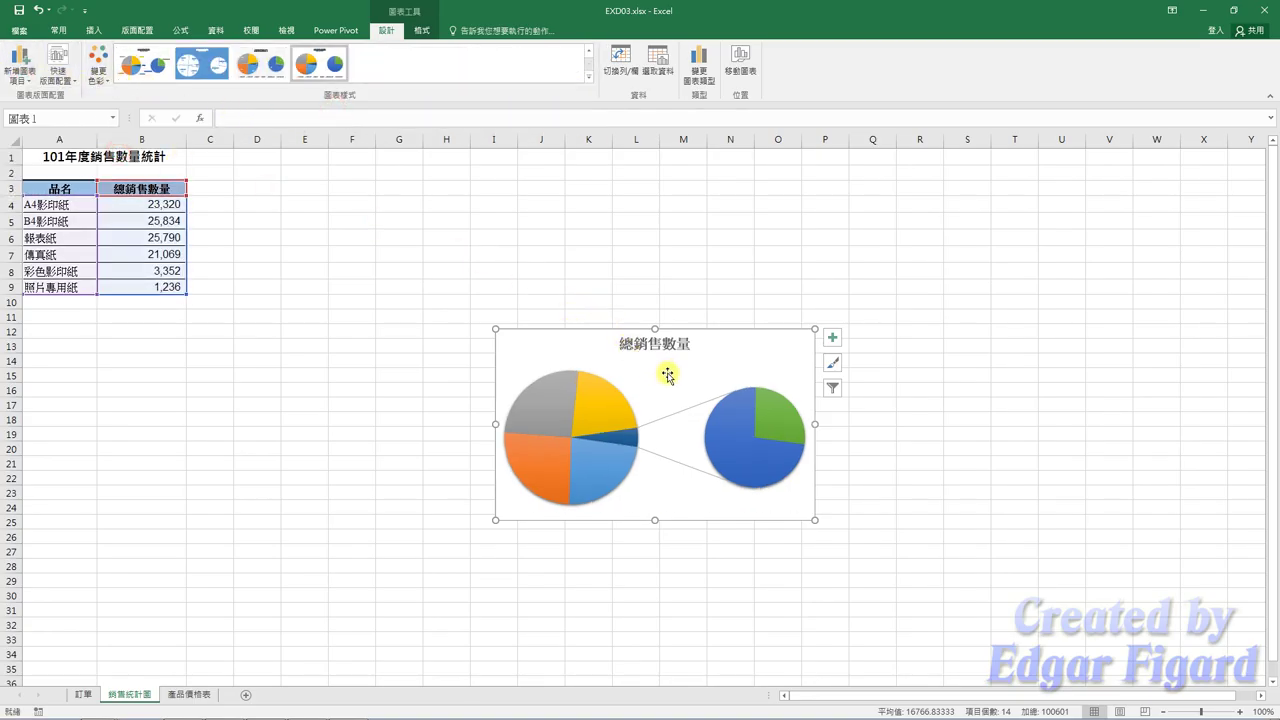
{"action": "left_click_drag", "start_coordinate": [667, 374], "coordinate": [340, 209]}
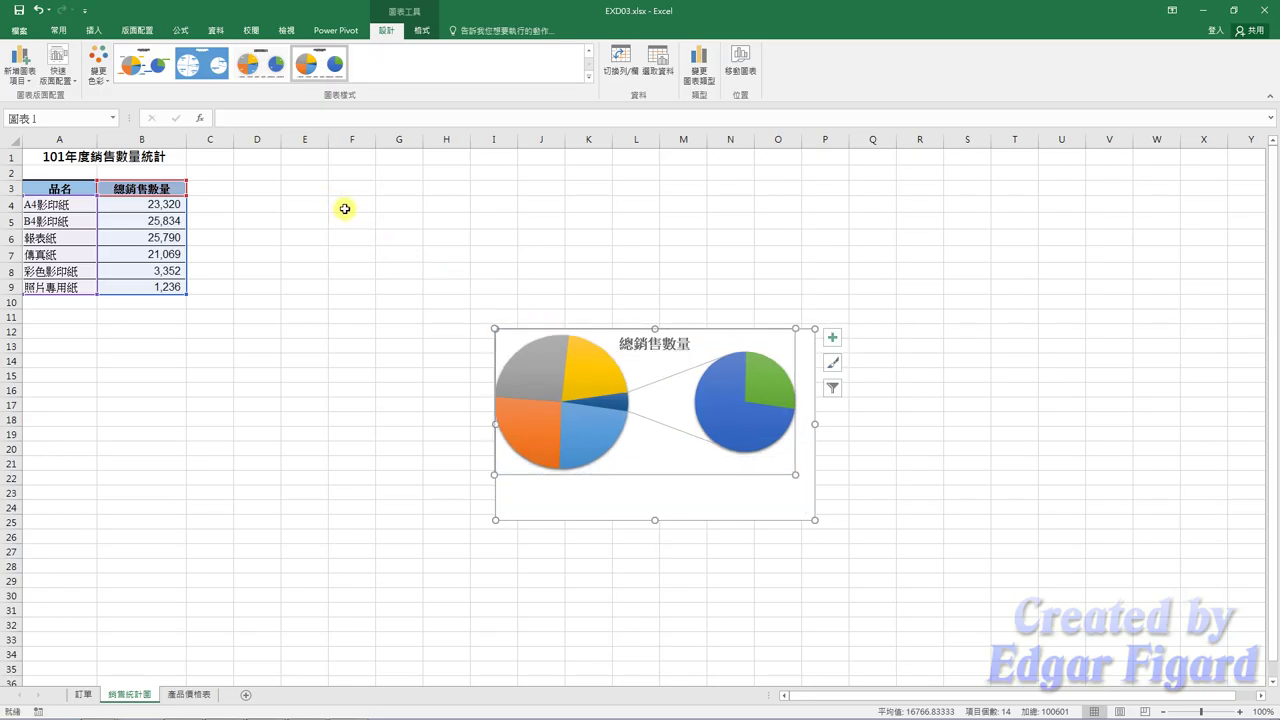
{"action": "key", "text": "ctrl+z"}
{"action": "mouse_move", "coordinate": [776, 344]}
{"action": "left_mouse_down"}
{"action": "mouse_move", "coordinate": [731, 332]}
{"action": "mouse_move", "coordinate": [480, 172]}
{"action": "left_mouse_up"}
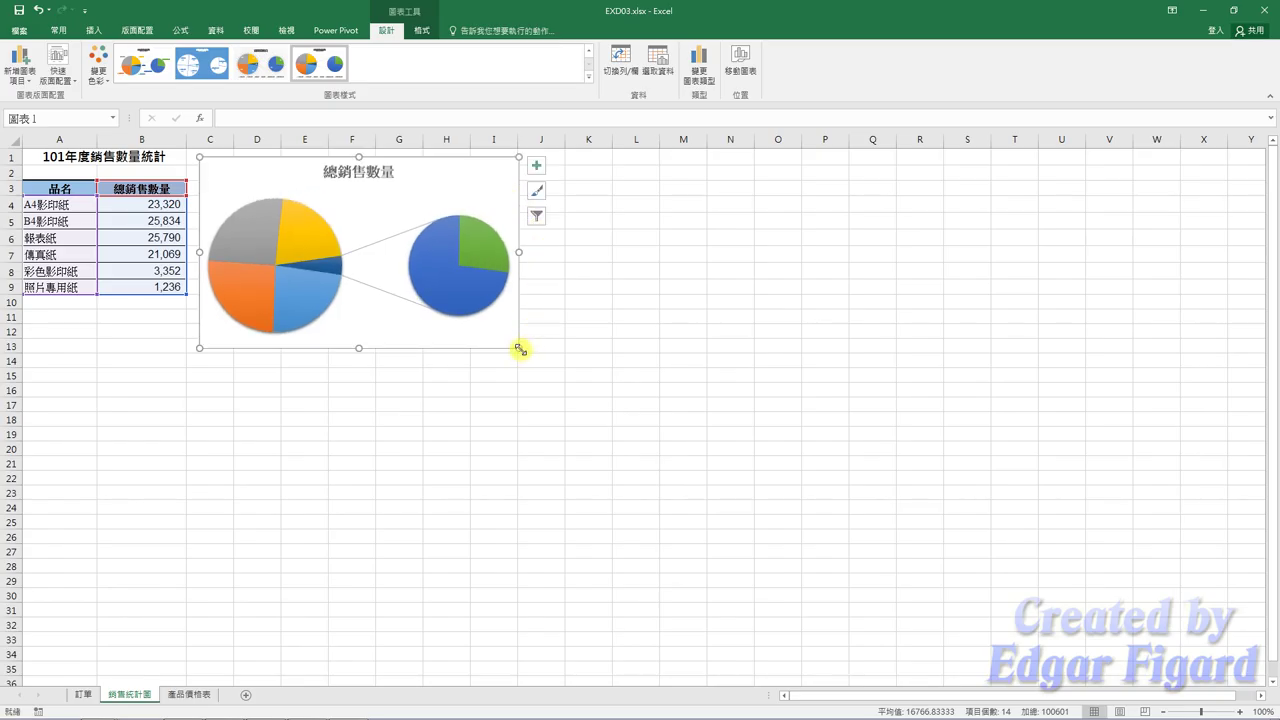
{"action": "left_click_drag", "start_coordinate": [520, 349], "coordinate": [548, 333]}
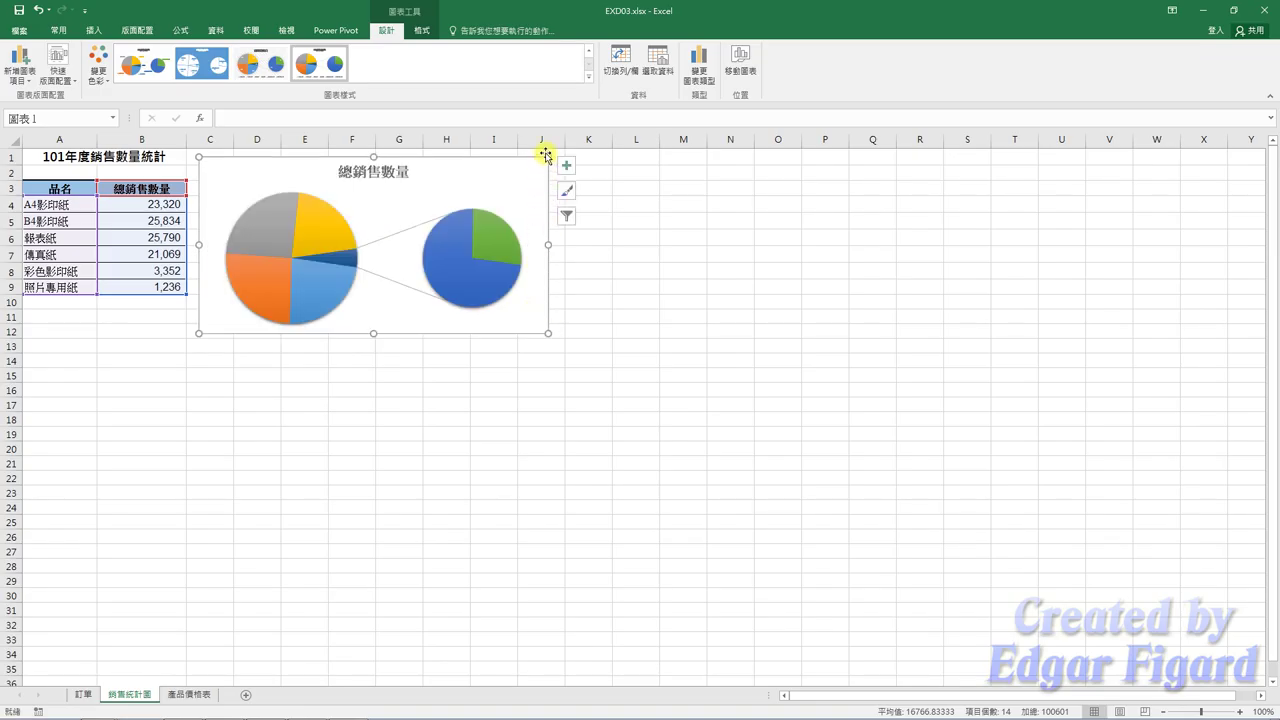
{"action": "left_click", "coordinate": [541, 139]}
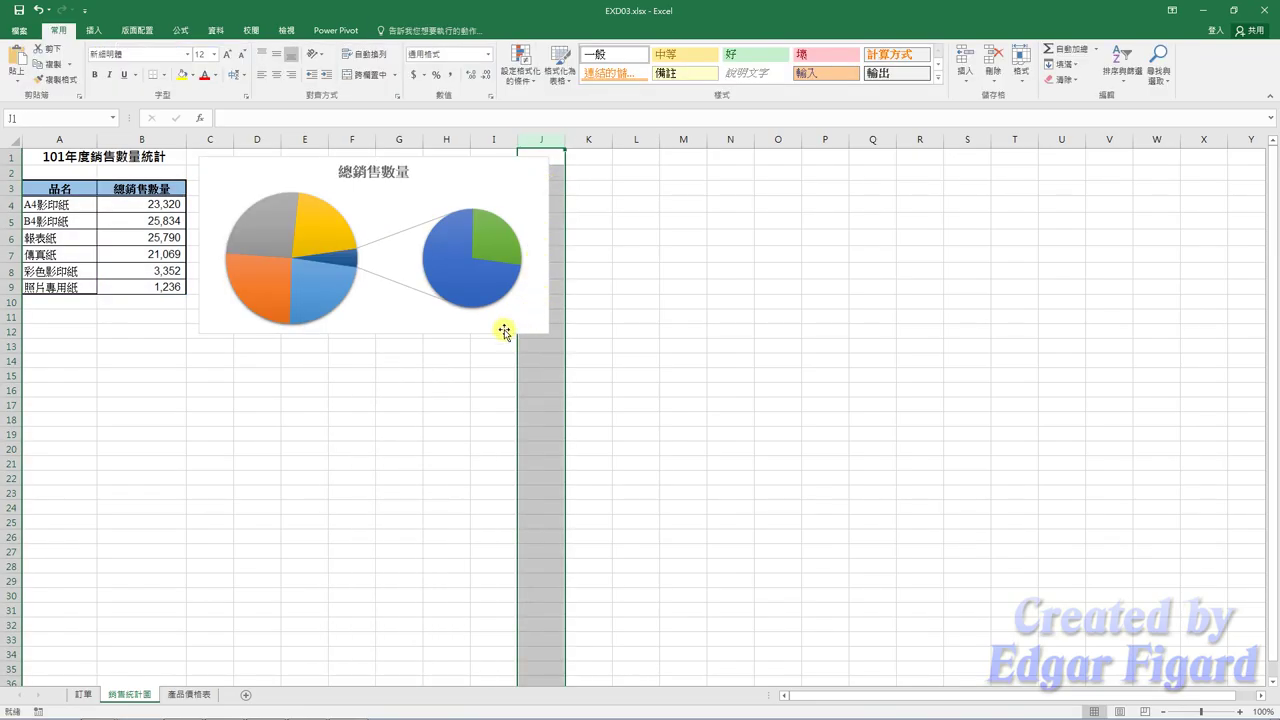
{"action": "left_click", "coordinate": [14, 331]}
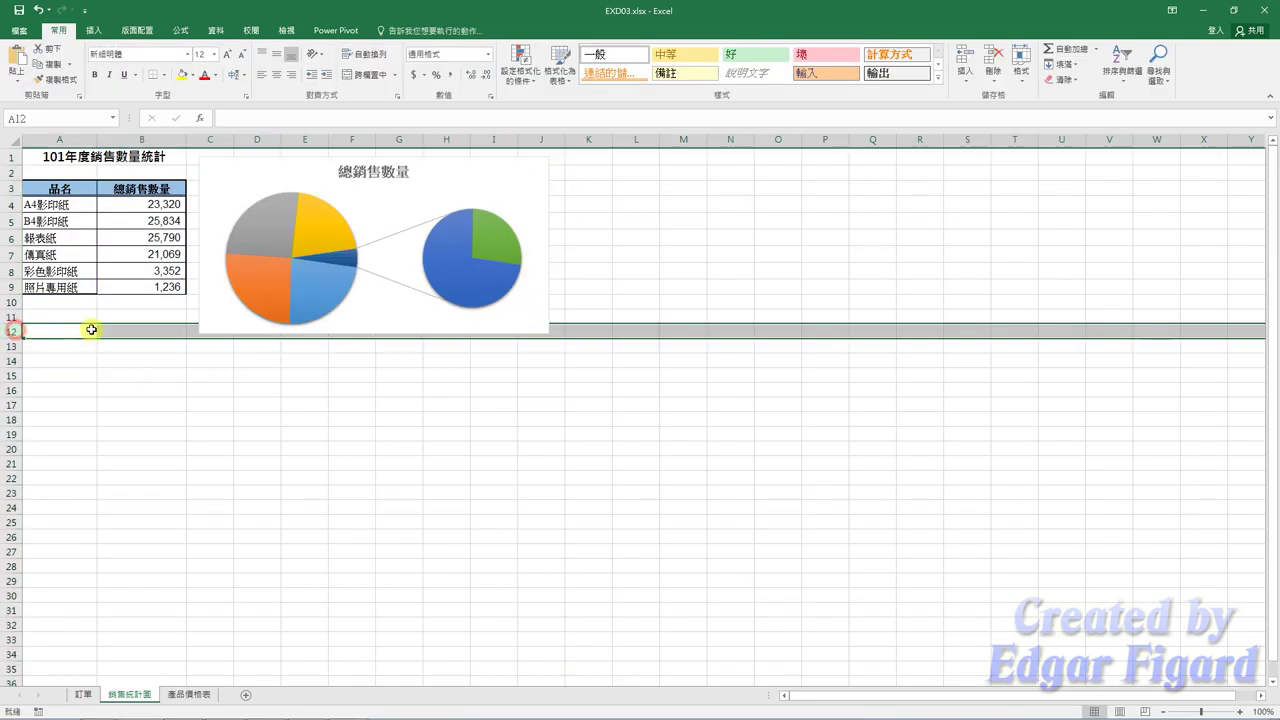
{"action": "left_click", "coordinate": [397, 195]}
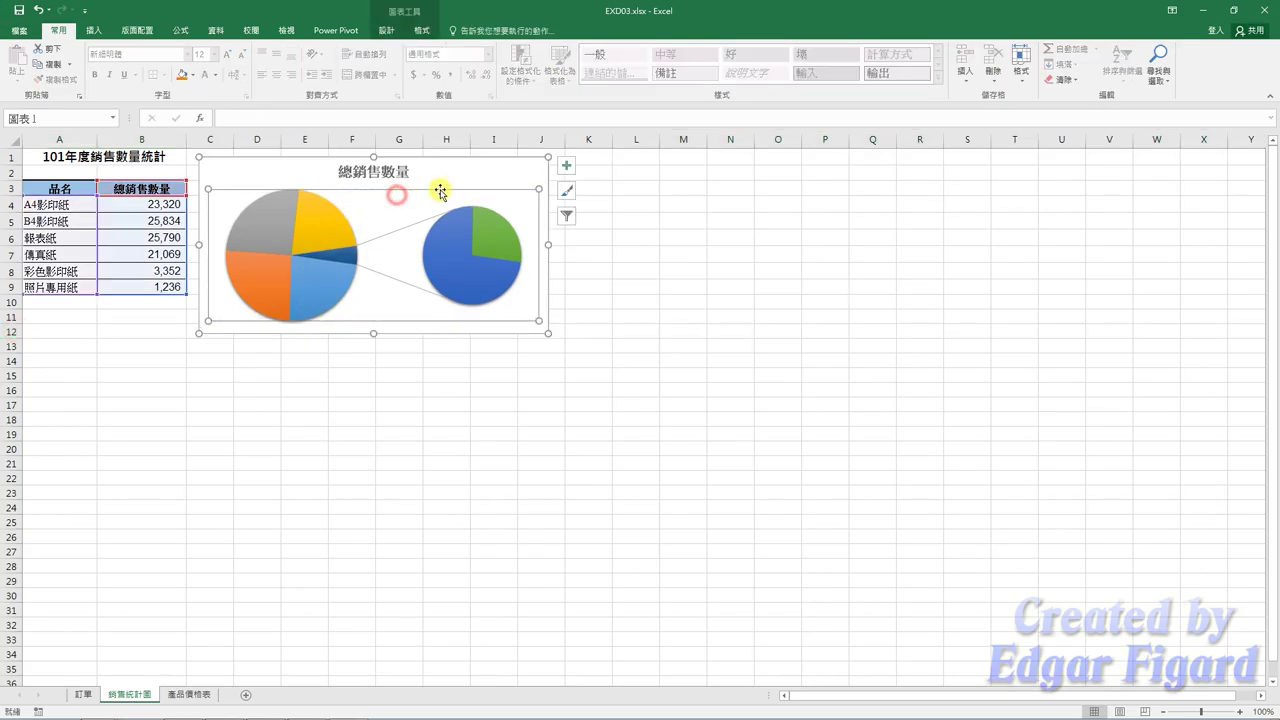
{"action": "key", "text": "ctrl+z"}
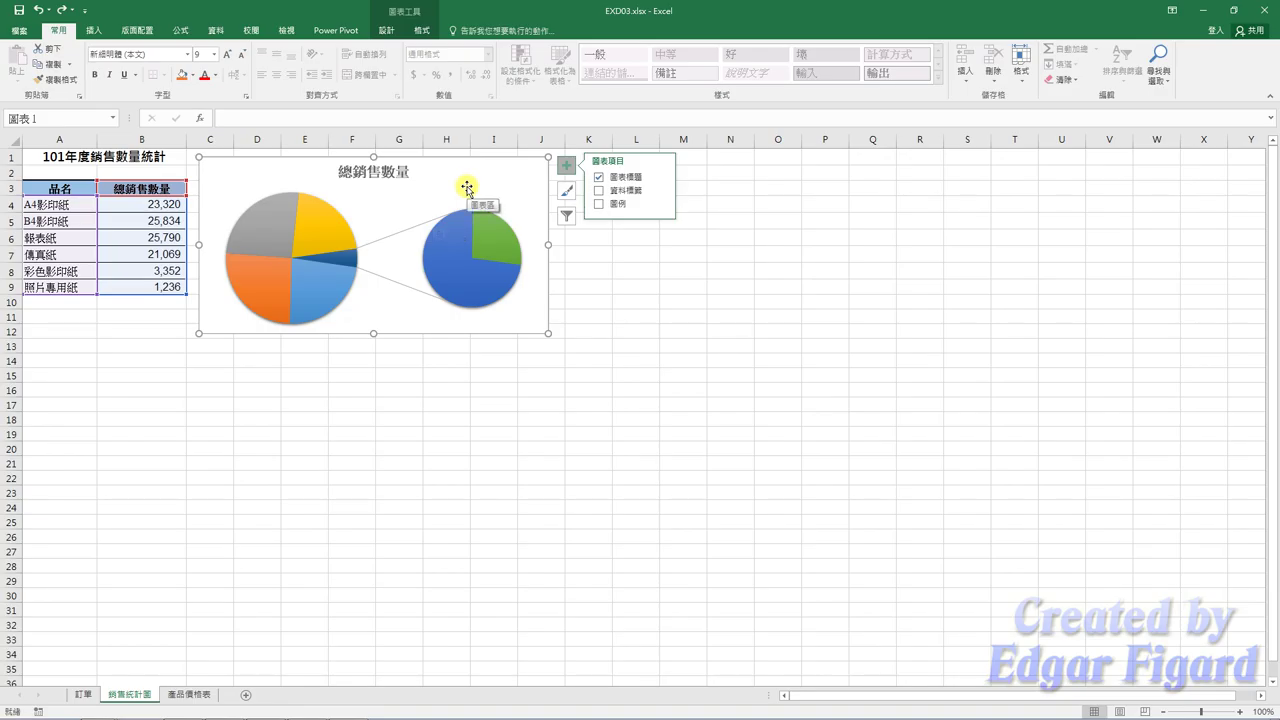
Give the chart area a linear 90° gradient fill in Format Chart Area.
{"action": "right_click", "coordinate": [466, 187]}
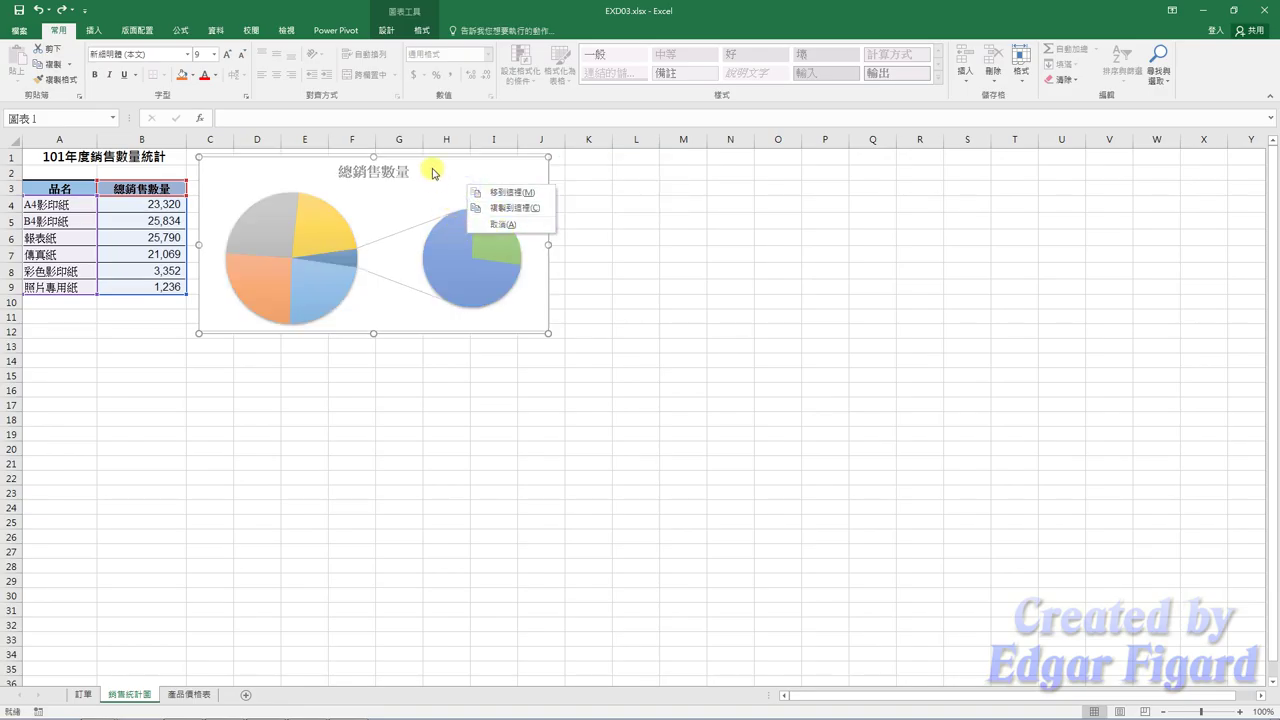
{"action": "right_click", "coordinate": [430, 160]}
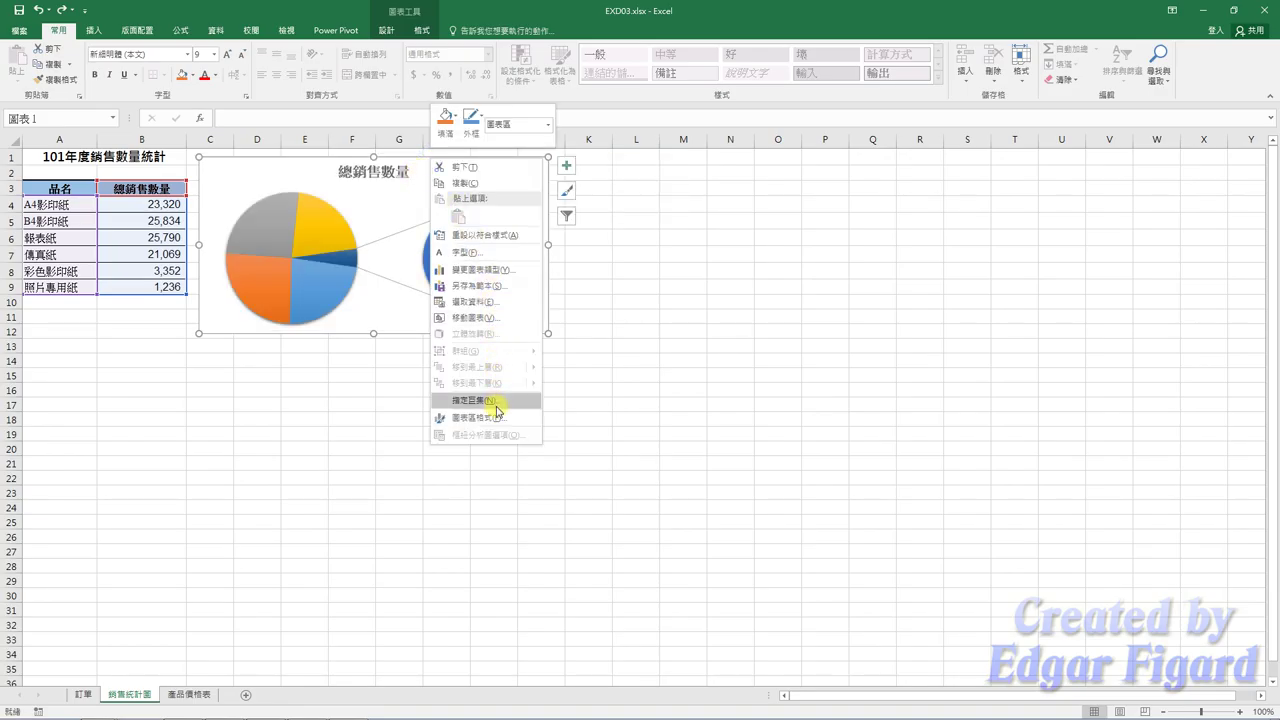
{"action": "left_click", "coordinate": [497, 417]}
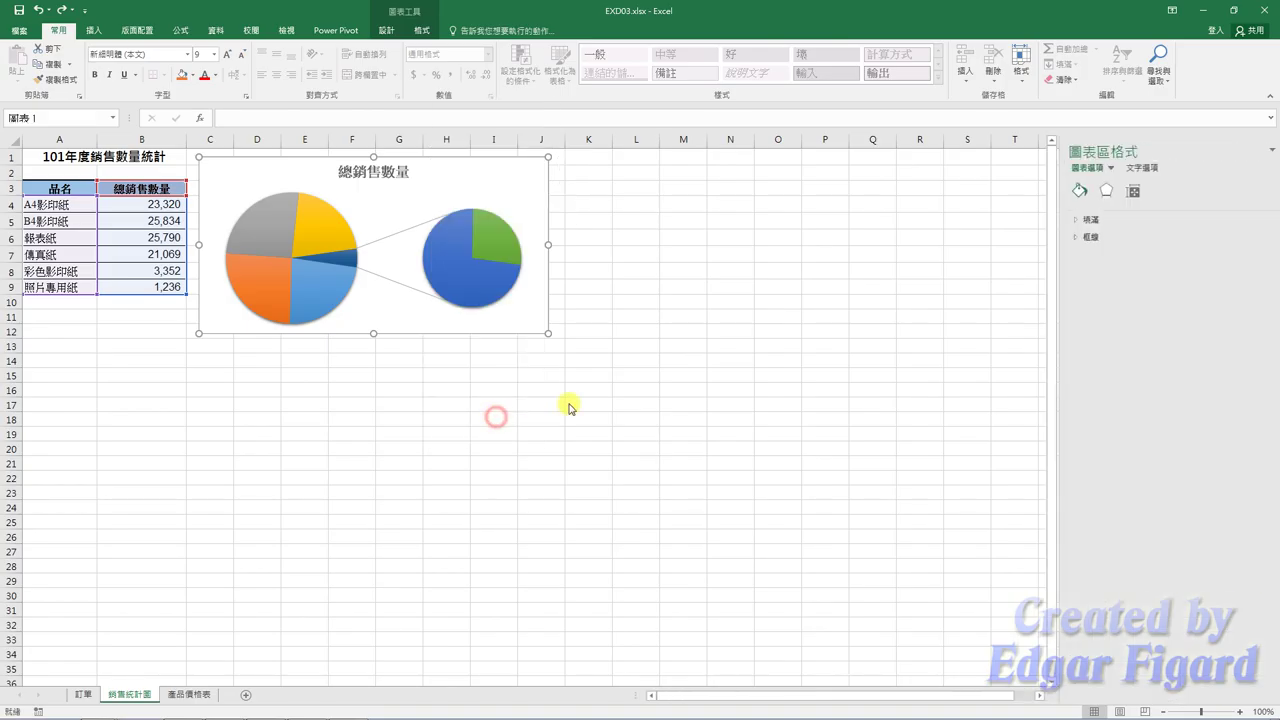
{"action": "left_click", "coordinate": [1062, 220]}
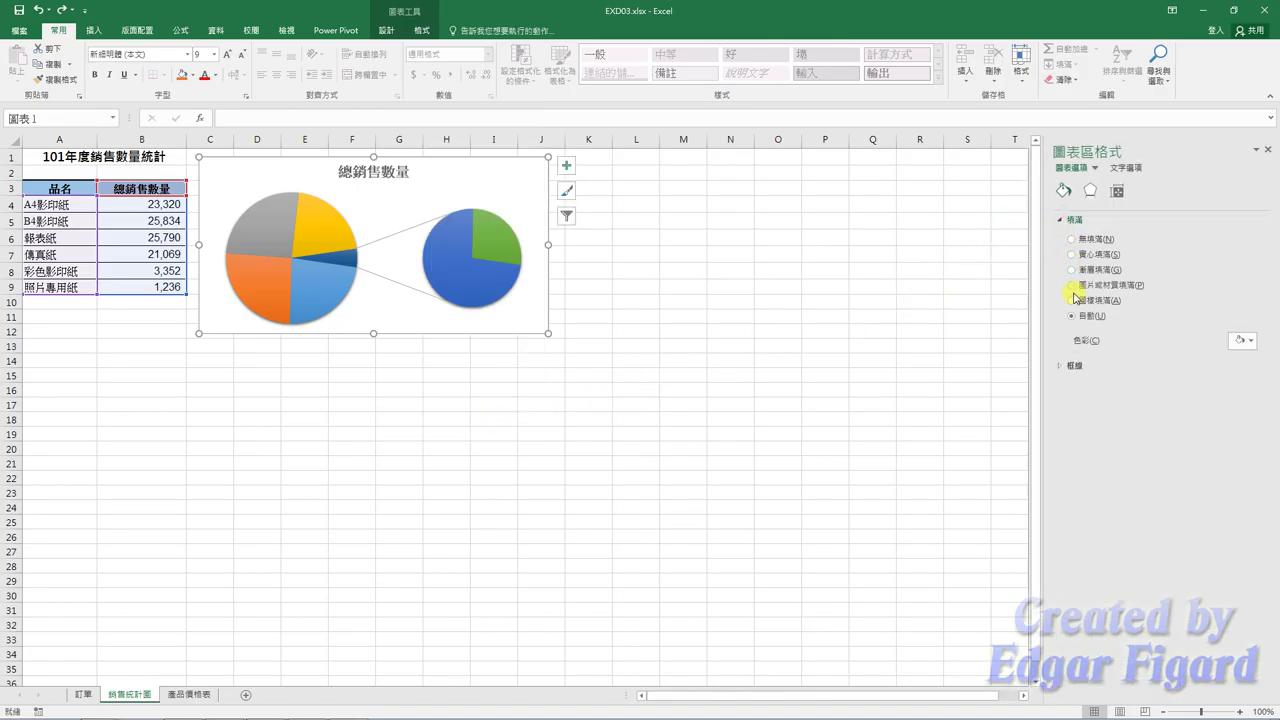
{"action": "left_click", "coordinate": [1072, 270]}
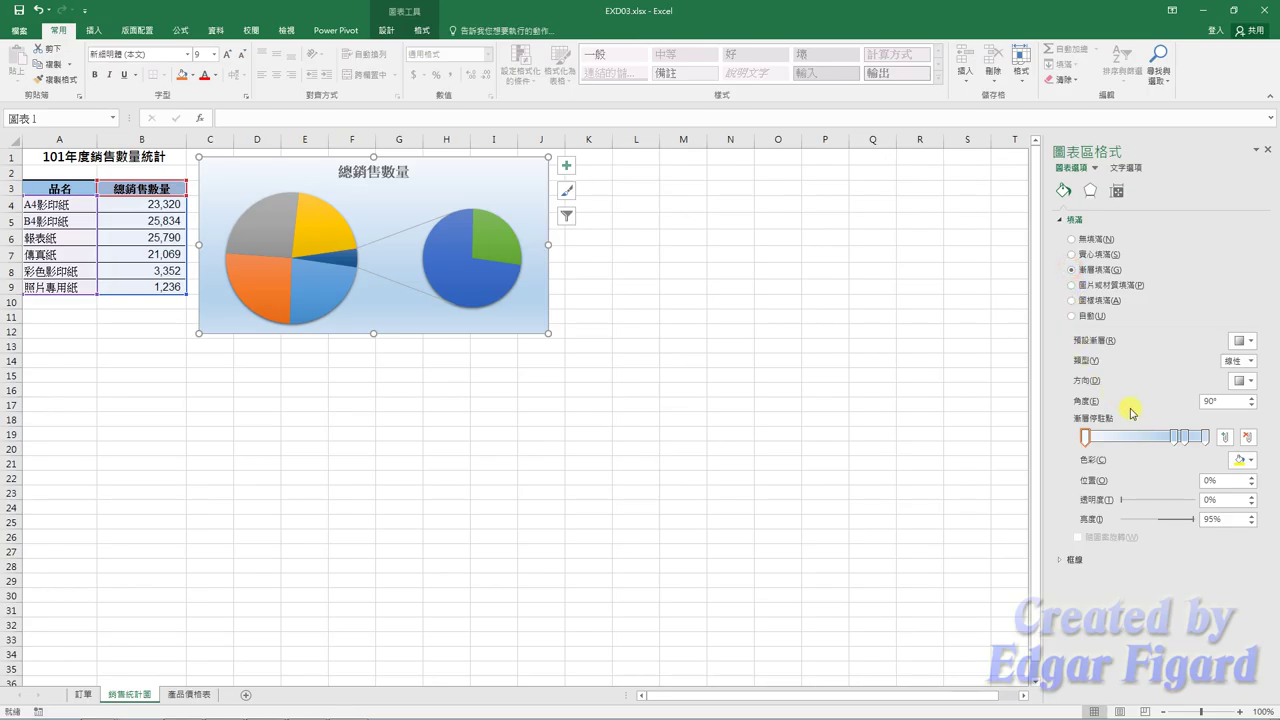
Remove the 83% gradient stop and open custom colours for the left stop.
{"action": "left_click", "coordinate": [1176, 437]}
{"action": "left_click_drag", "start_coordinate": [1186, 437], "coordinate": [1188, 478]}
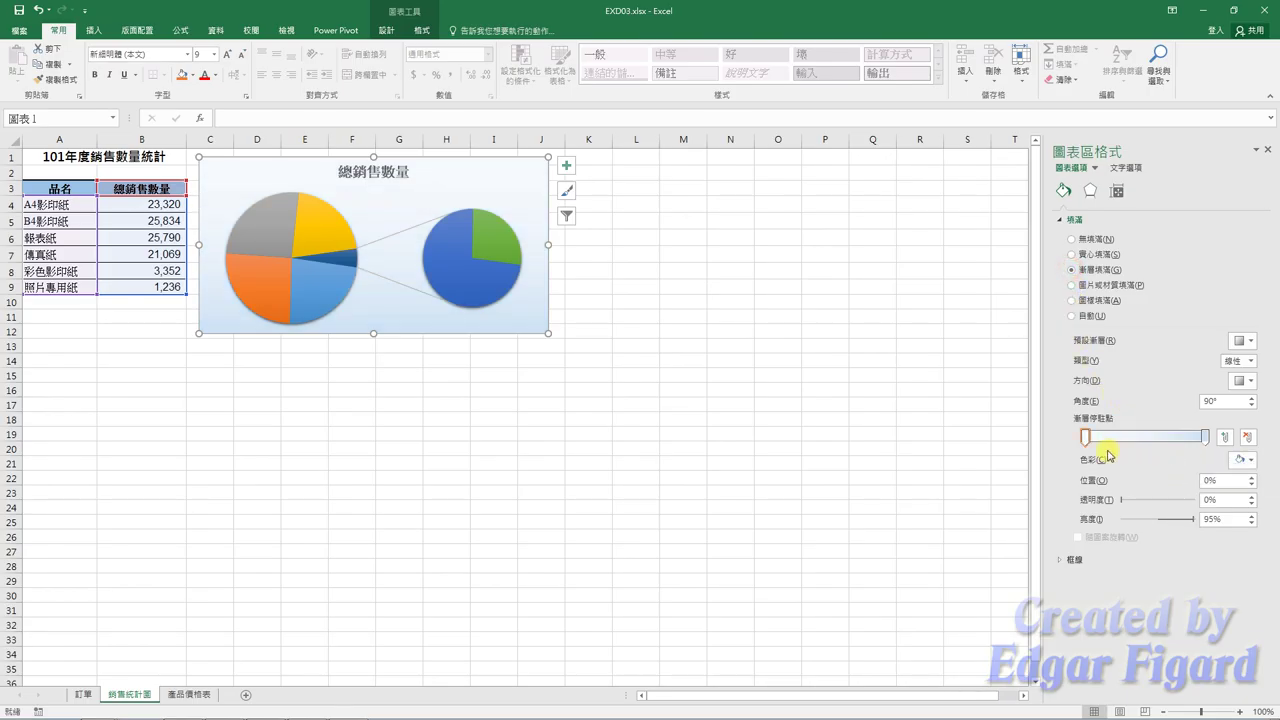
{"action": "left_click", "coordinate": [1250, 462]}
{"action": "left_click", "coordinate": [1195, 577]}
{"action": "double_click", "coordinate": [339, 330]}
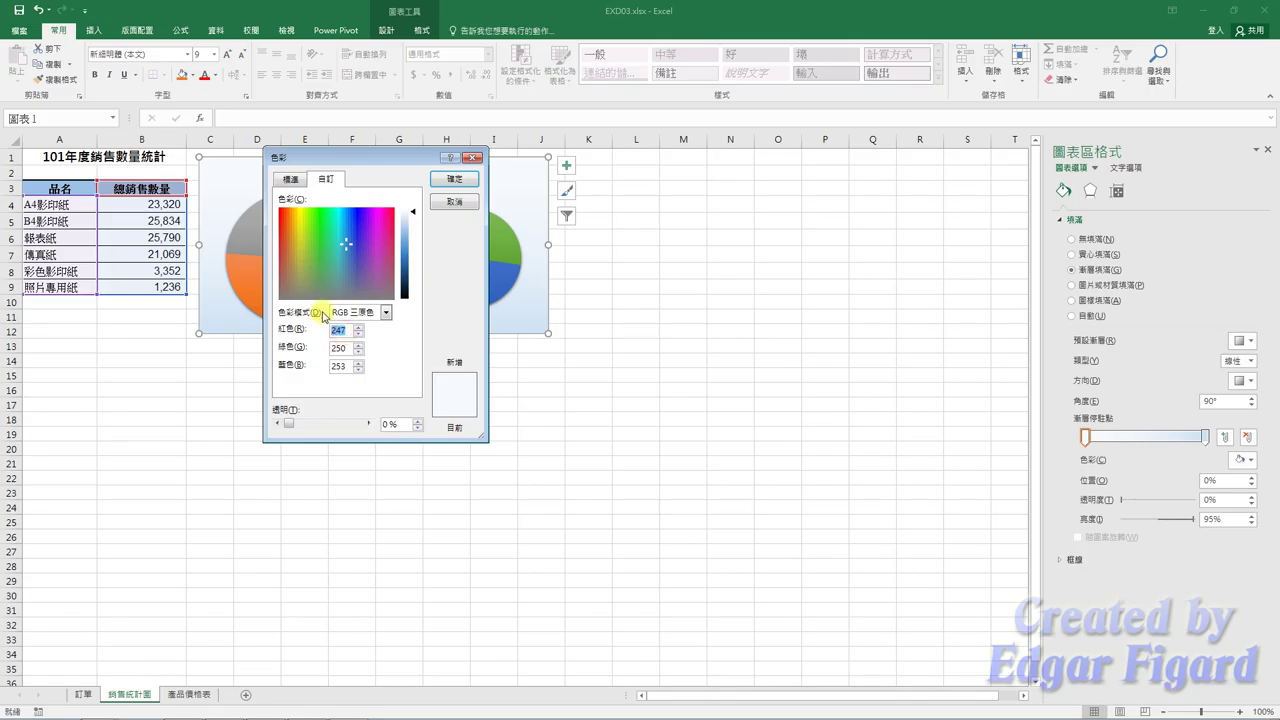
Set the left gradient stop's colour to RGB 154, 195, 246.
{"action": "type", "text": "154"}
{"action": "key", "text": "Tab"}
{"action": "type", "text": "195"}
{"action": "key", "text": "Tab"}
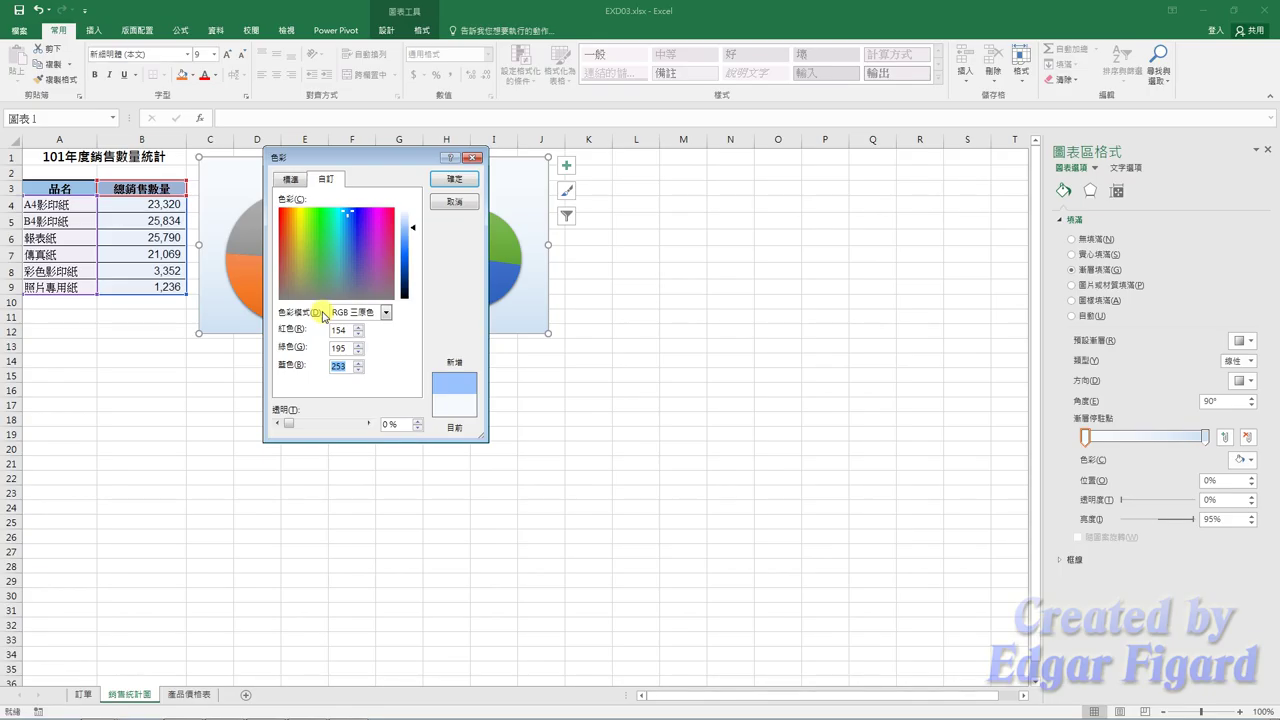
{"action": "type", "text": "246"}
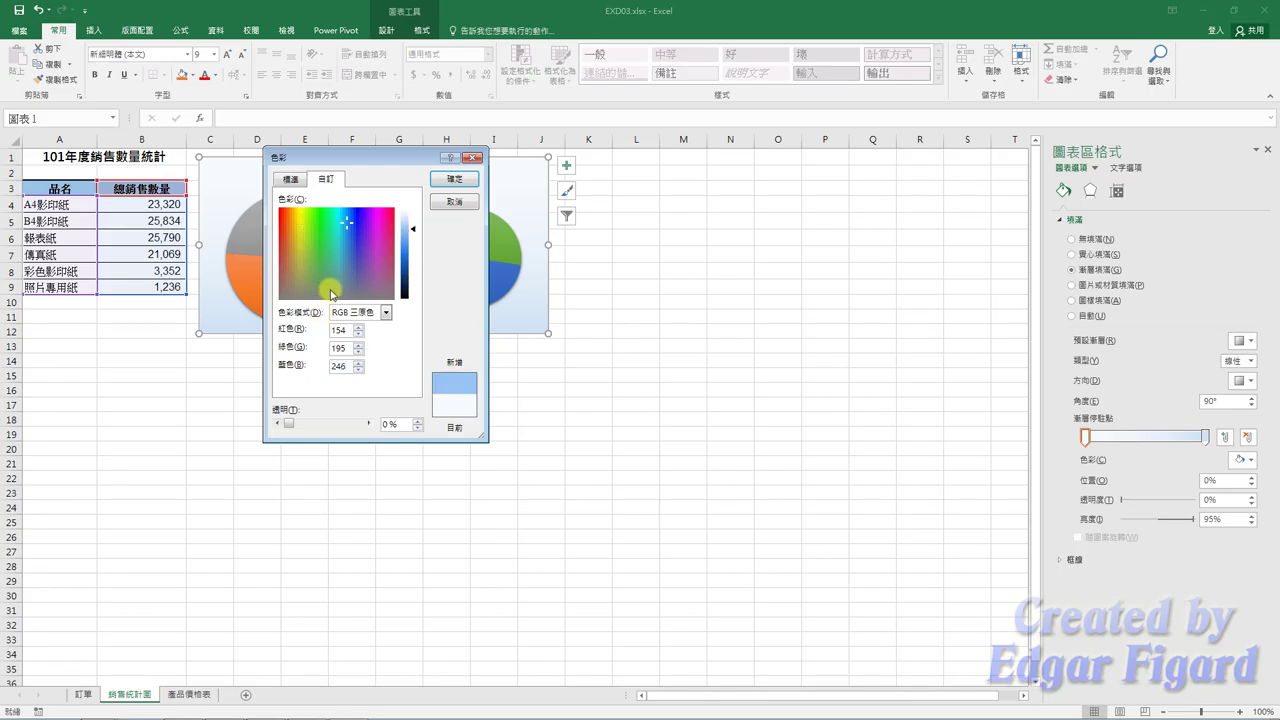
{"action": "left_click", "coordinate": [474, 195]}
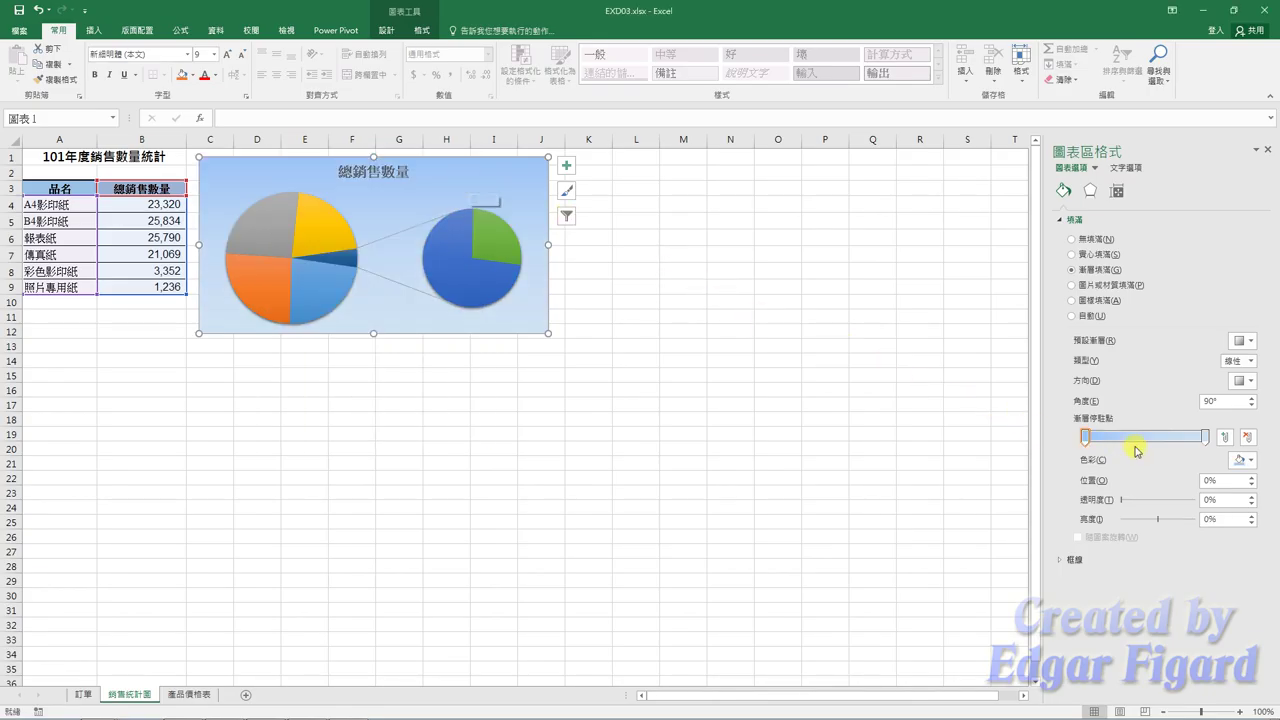
Set the right gradient stop's colour to RGB 225, 236, 251.
{"action": "left_click", "coordinate": [1207, 437]}
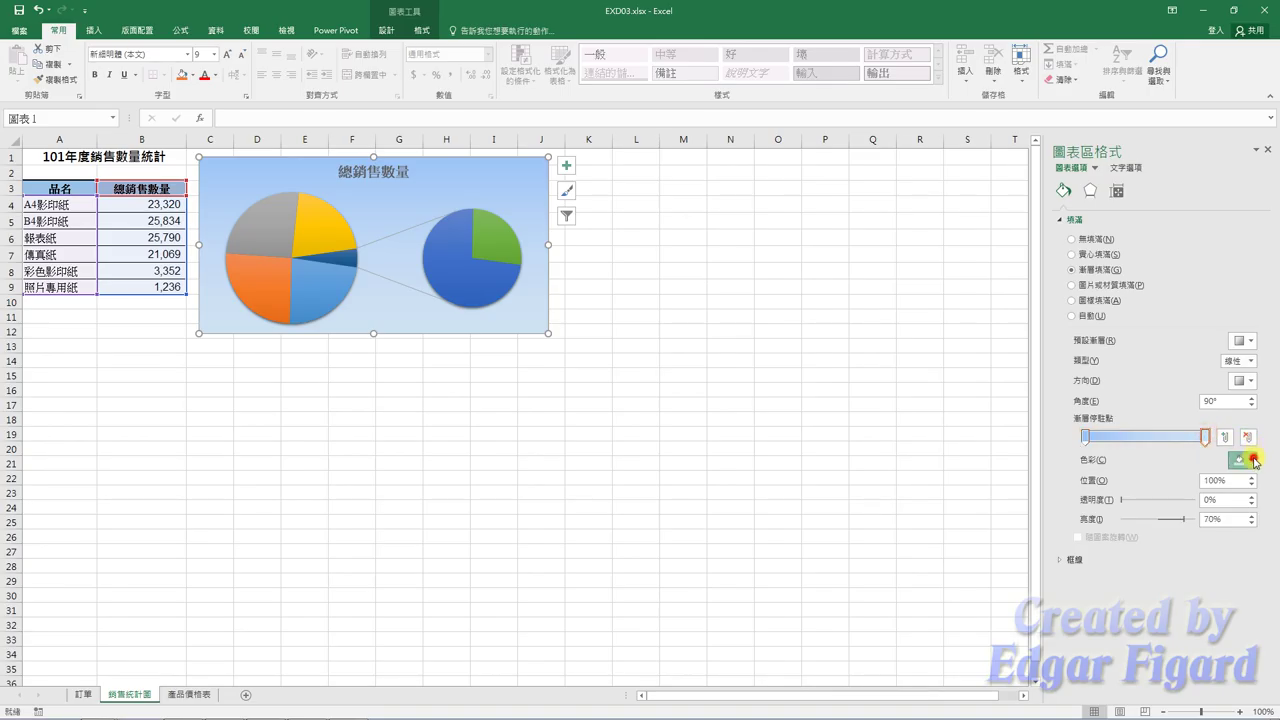
{"action": "left_click", "coordinate": [1242, 460]}
{"action": "left_click", "coordinate": [1193, 604]}
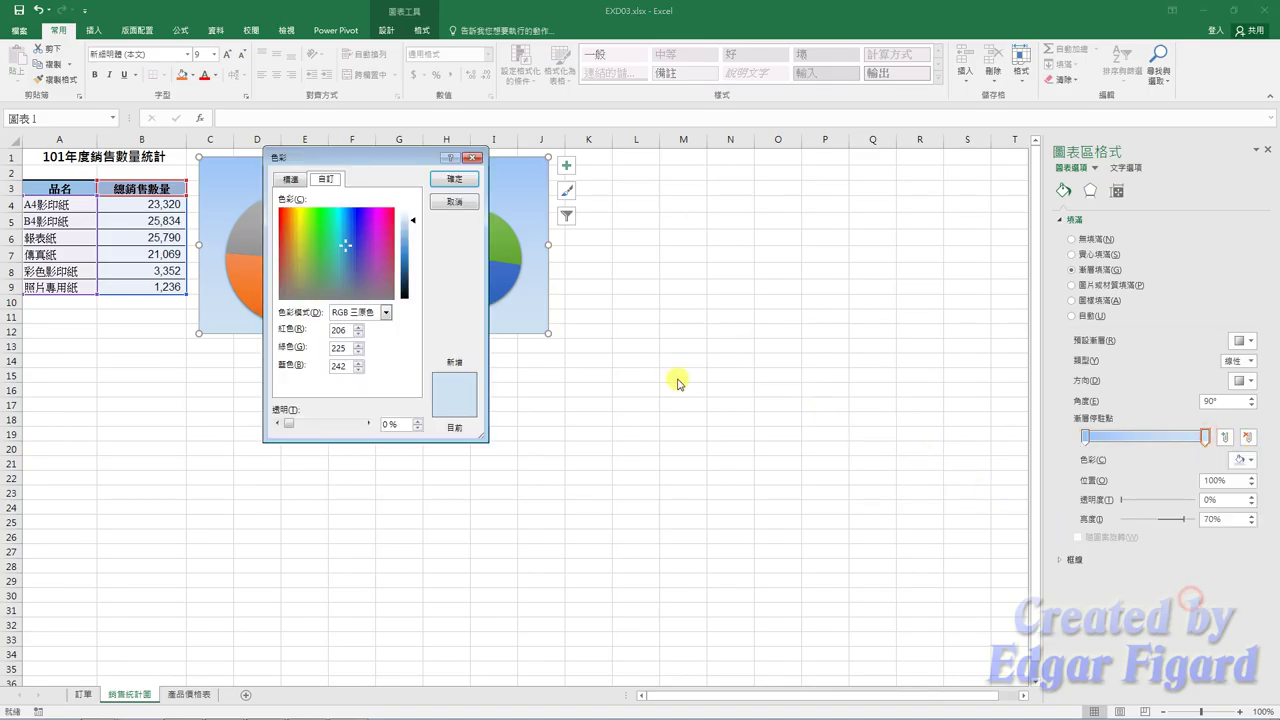
{"action": "left_click_drag", "start_coordinate": [346, 331], "coordinate": [304, 332]}
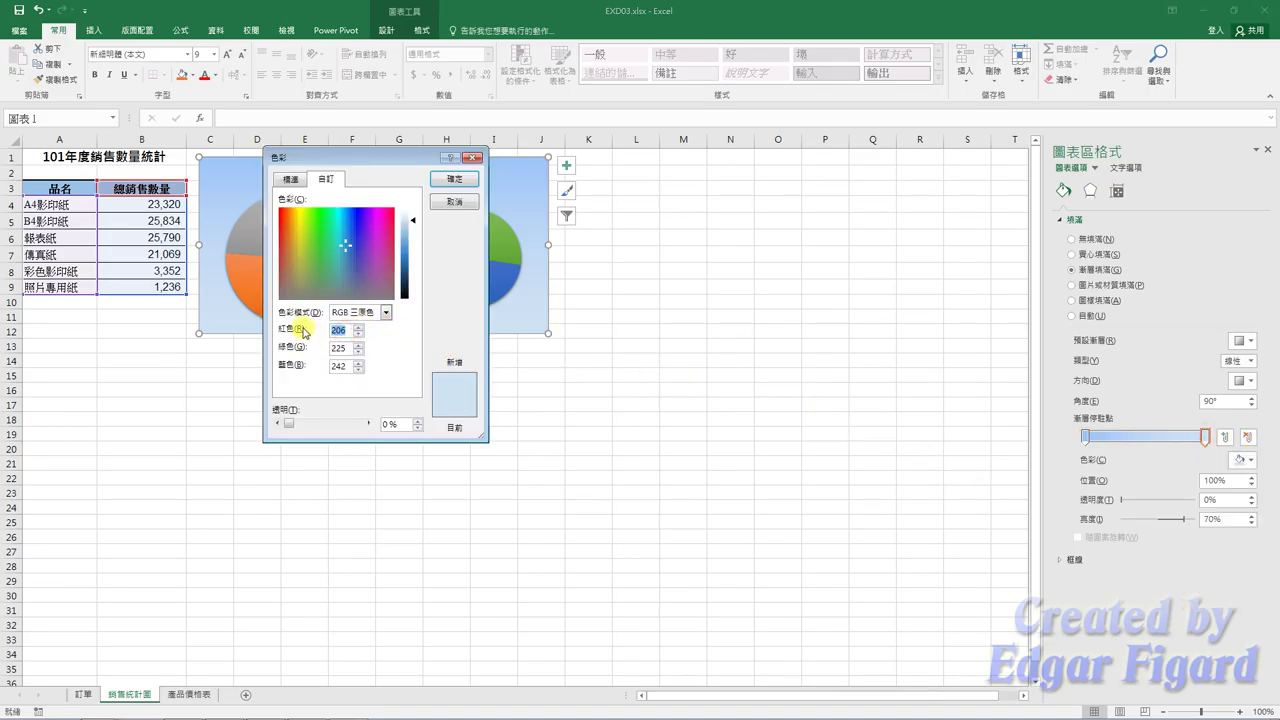
{"action": "type", "text": "225"}
{"action": "key", "text": "Tab"}
{"action": "type", "text": "236"}
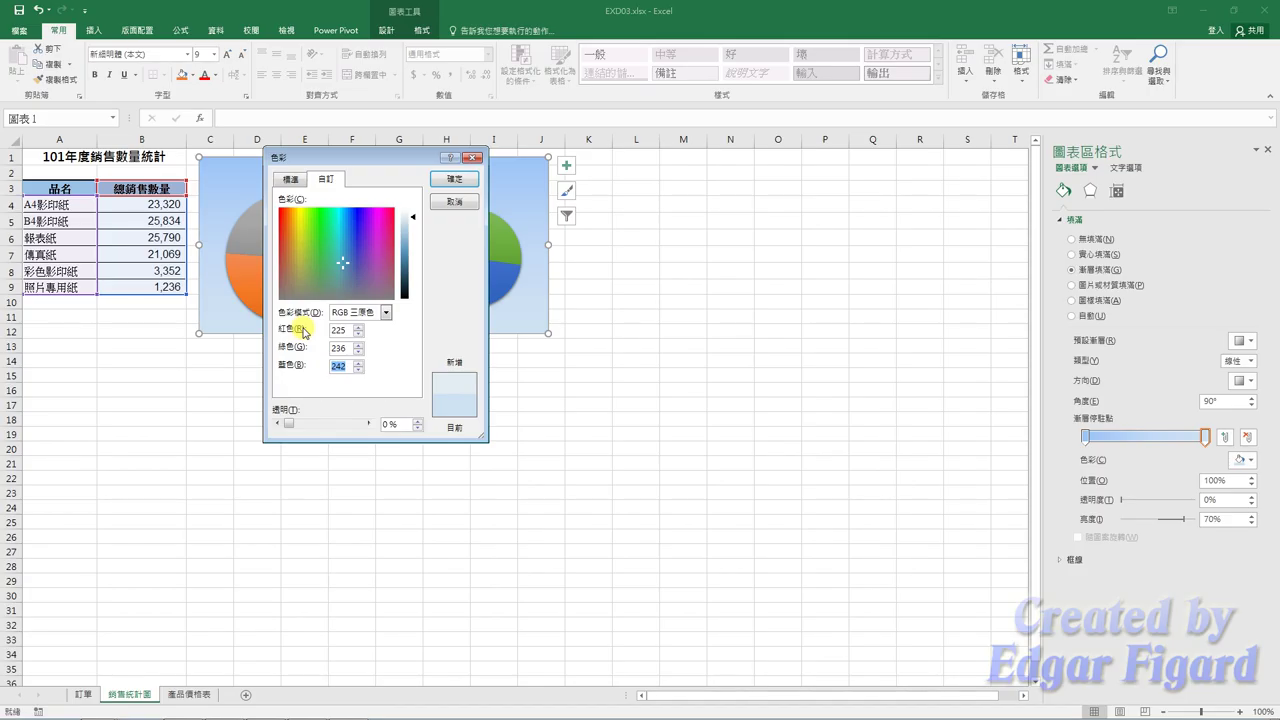
{"action": "type", "text": "251"}
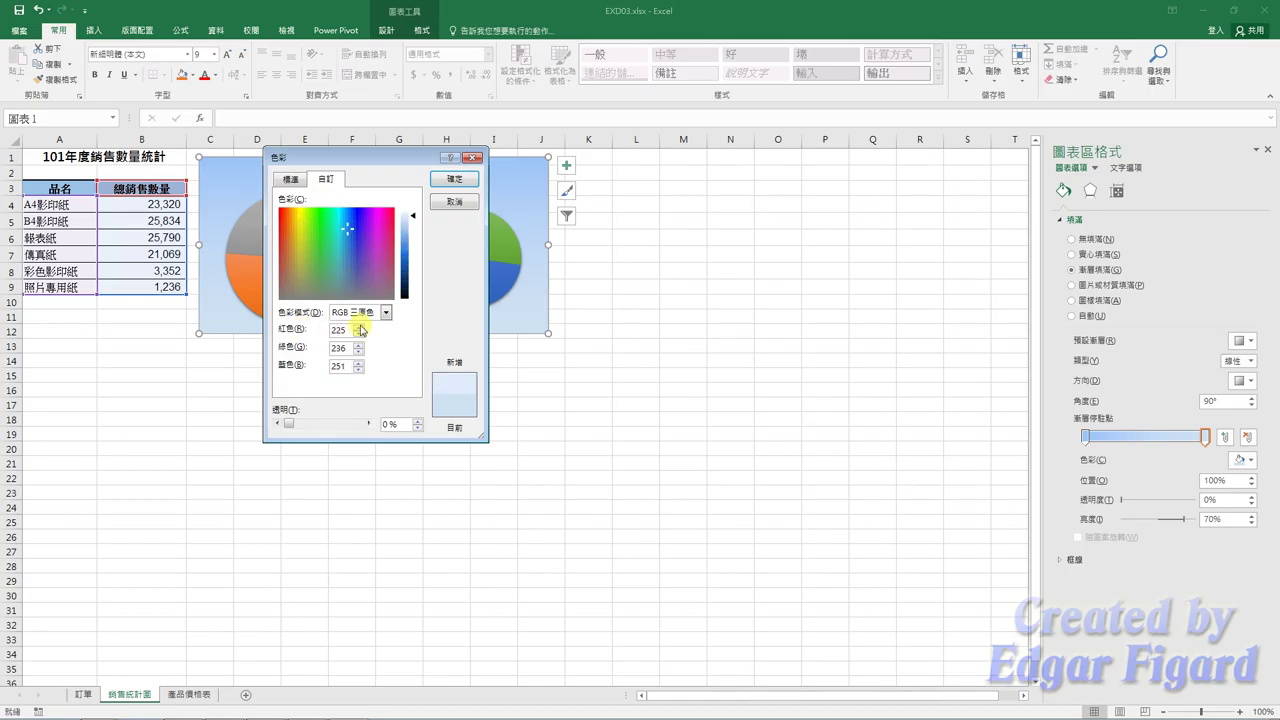
{"action": "left_click", "coordinate": [455, 178]}
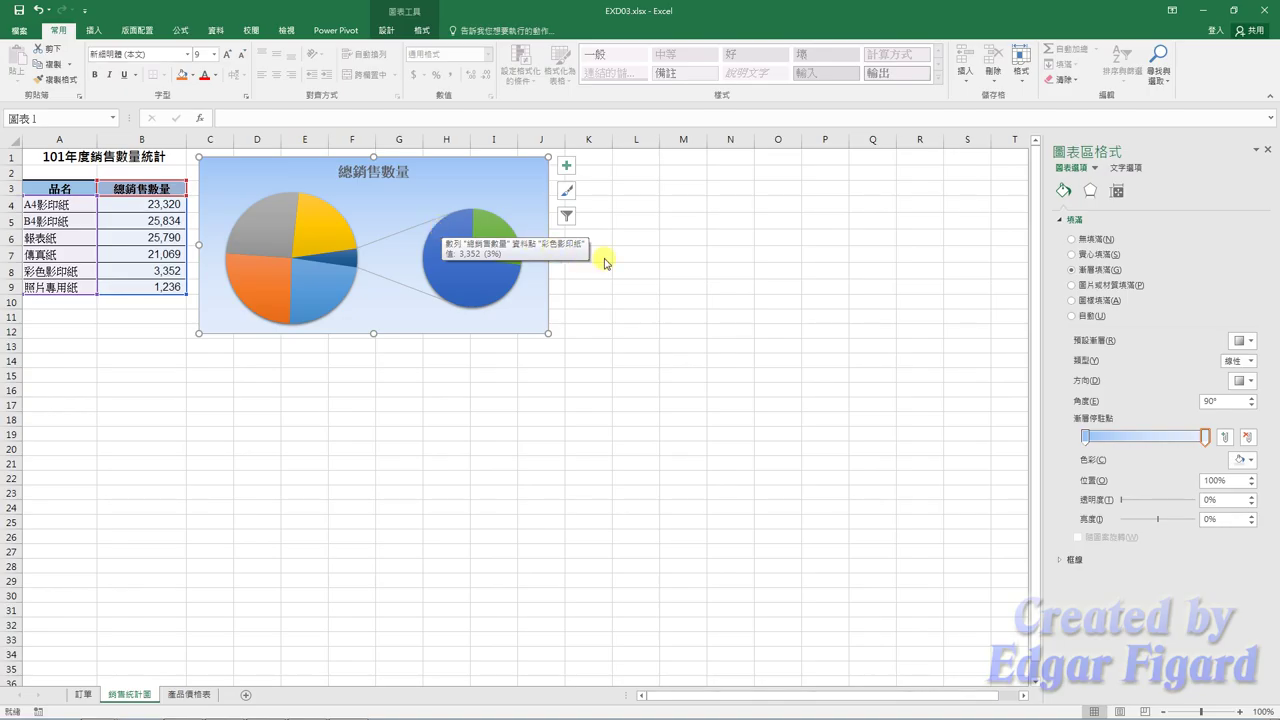
Add a 50% gradient stop coloured RGB 193, 216, 248 and collapse the Fill section.
{"action": "left_click", "coordinate": [1229, 438]}
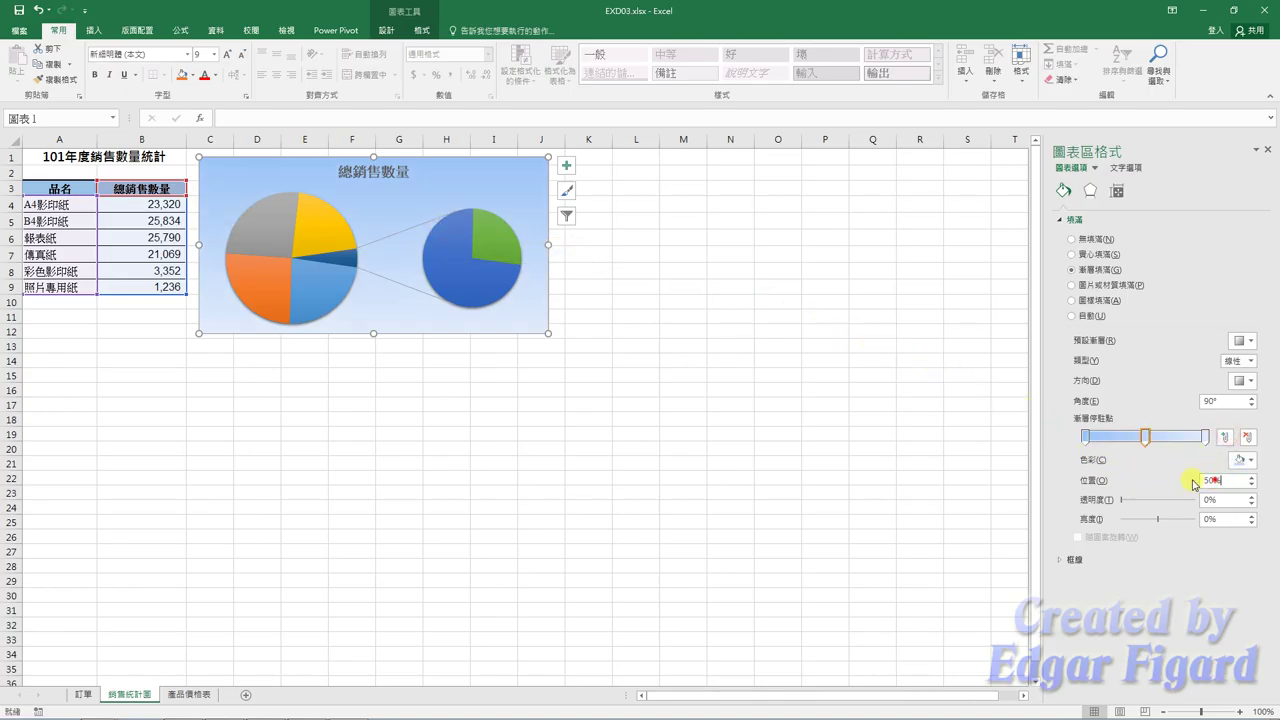
{"action": "left_click", "coordinate": [1250, 459]}
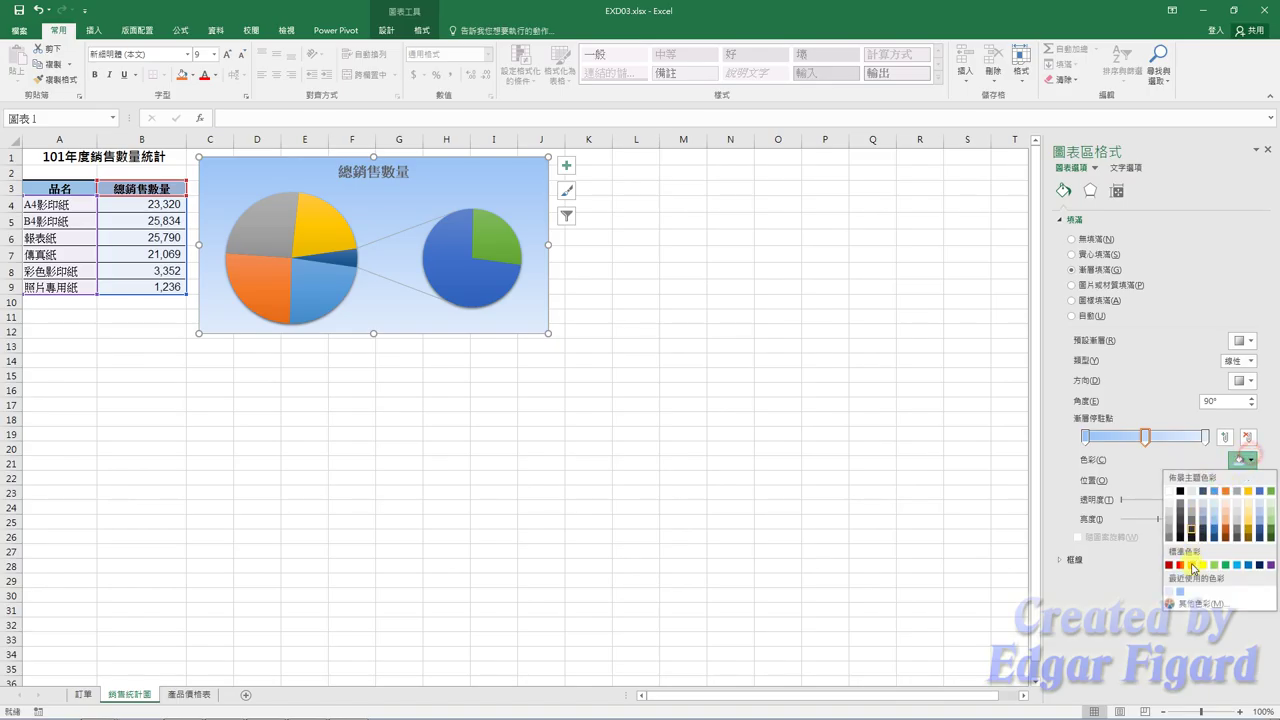
{"action": "left_click", "coordinate": [1200, 604]}
{"action": "left_click_drag", "start_coordinate": [345, 330], "coordinate": [318, 332]}
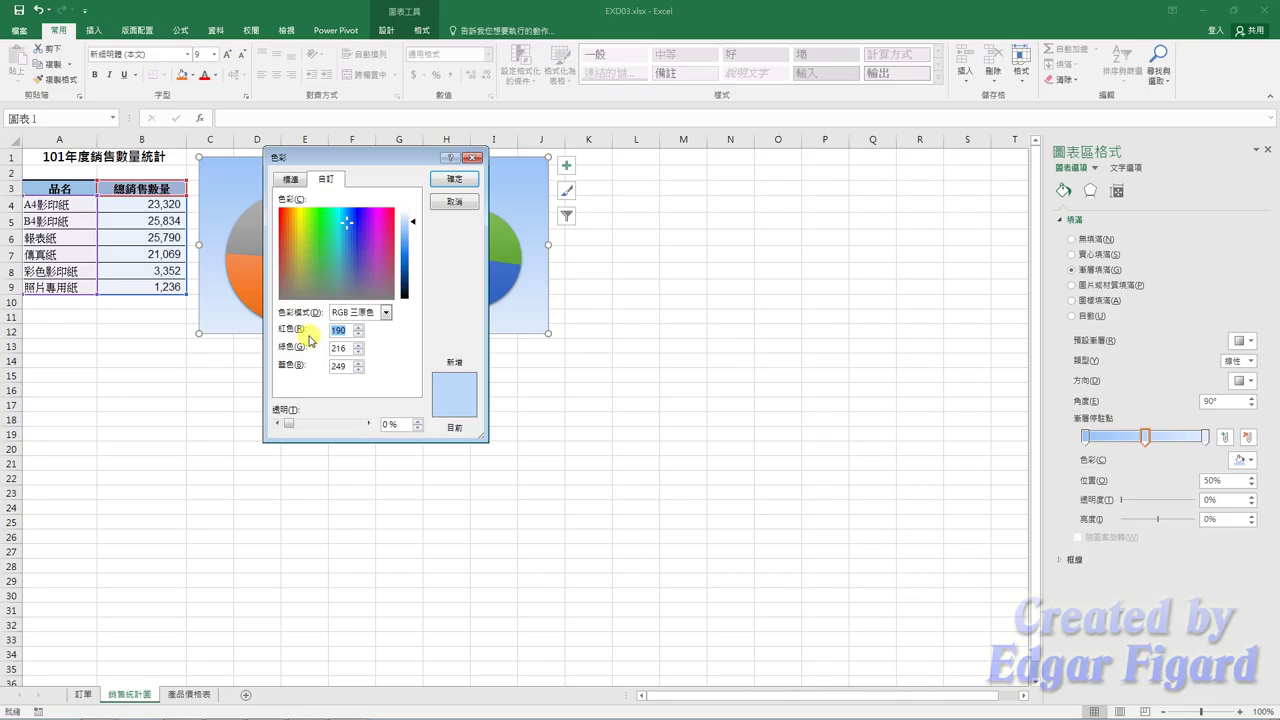
{"action": "type", "text": "13"}
{"action": "type", "text": "21"}
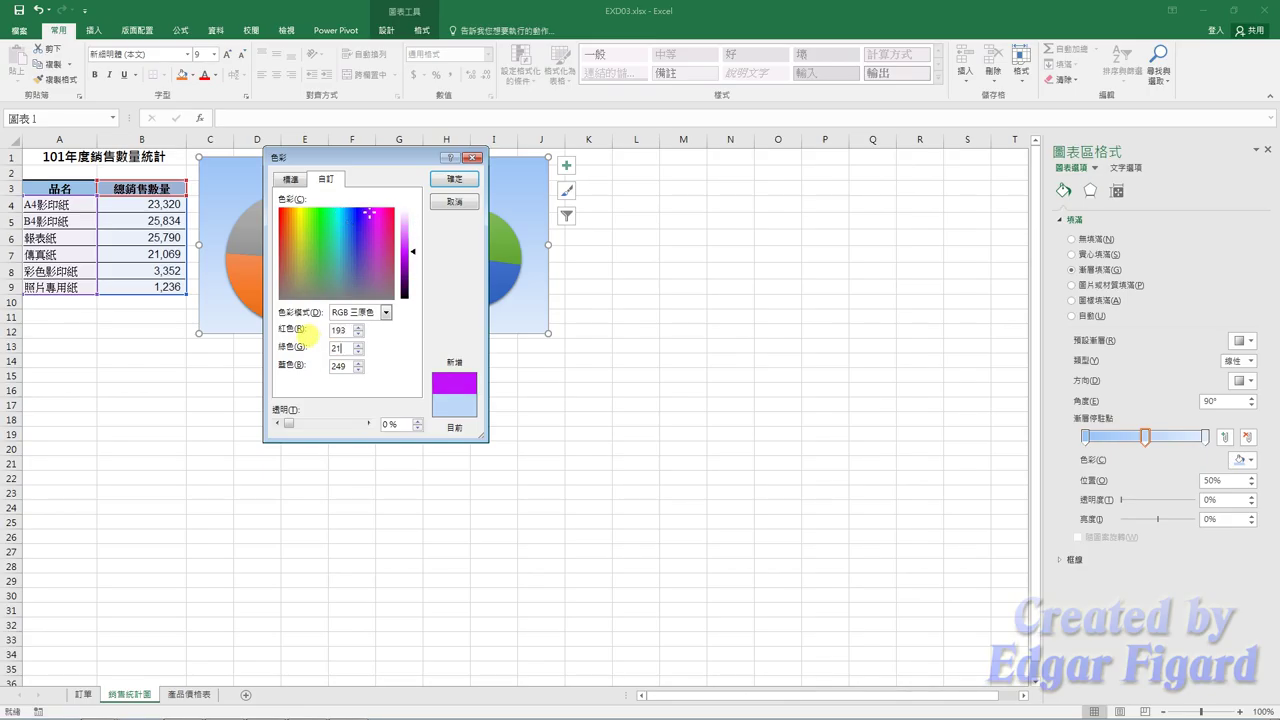
{"action": "type", "text": "6"}
{"action": "type", "text": "2"}
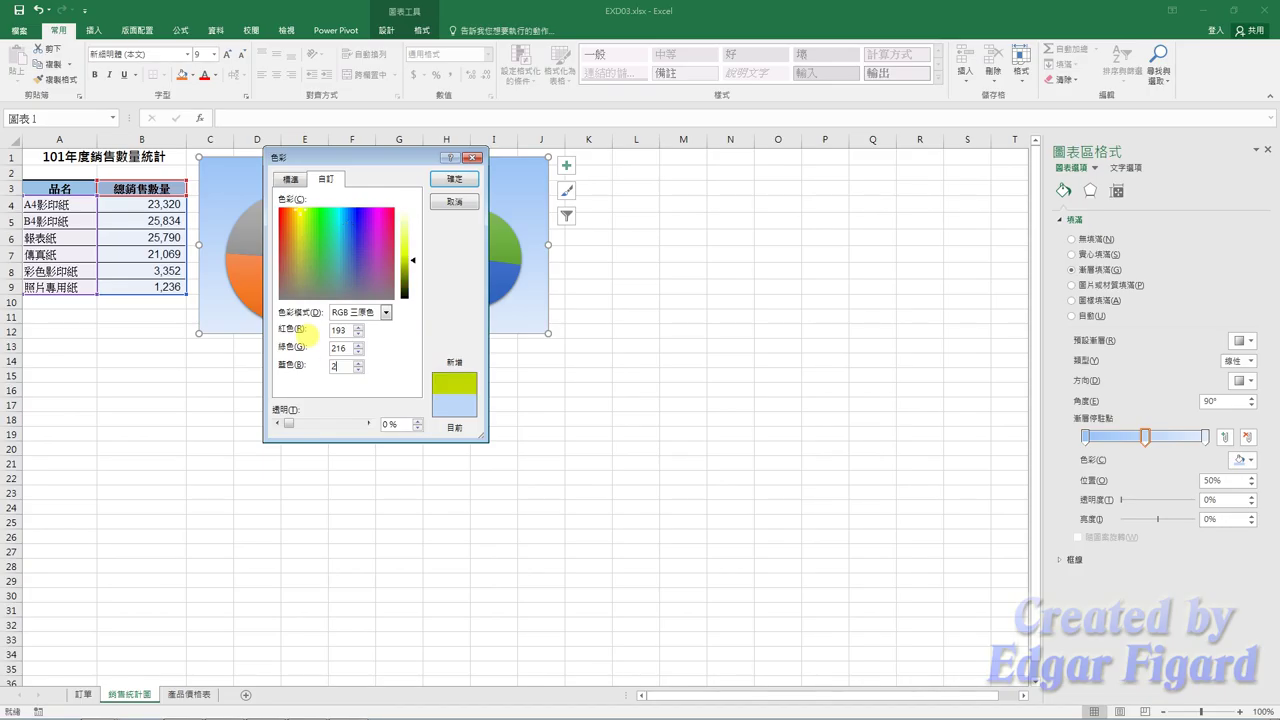
{"action": "type", "text": "48"}
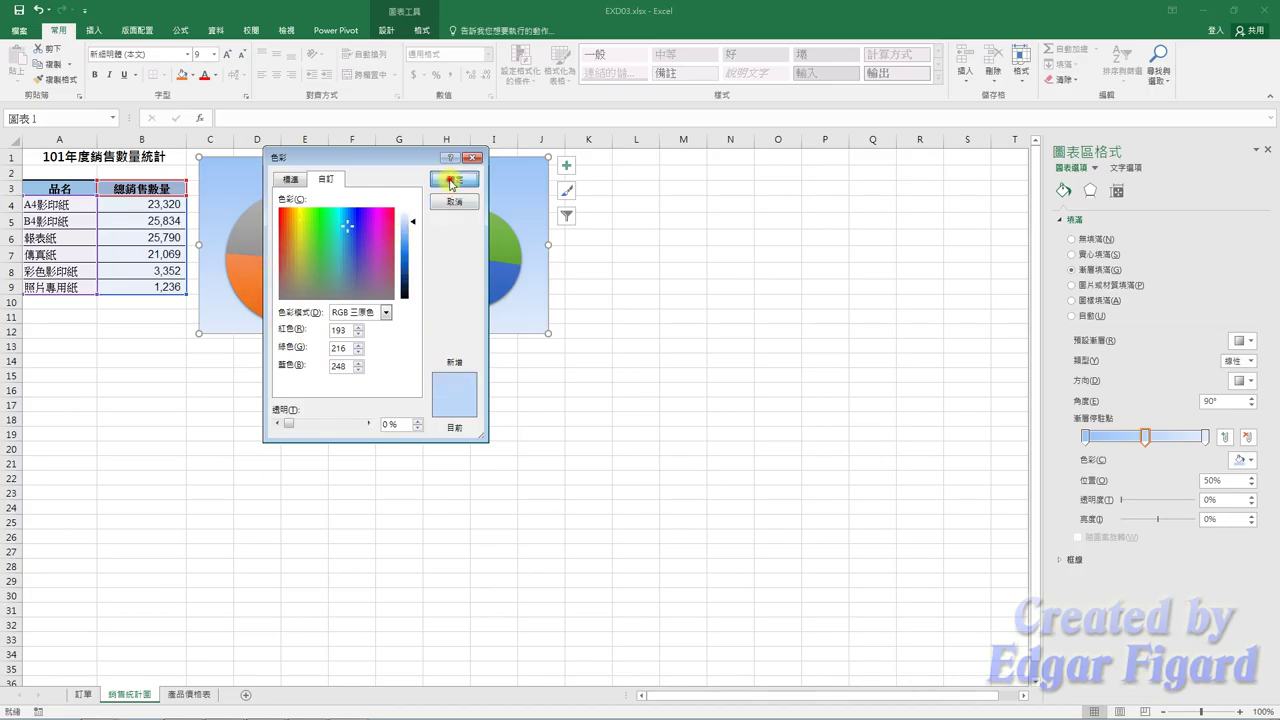
{"action": "left_click", "coordinate": [449, 178]}
{"action": "mouse_move", "coordinate": [510, 256]}
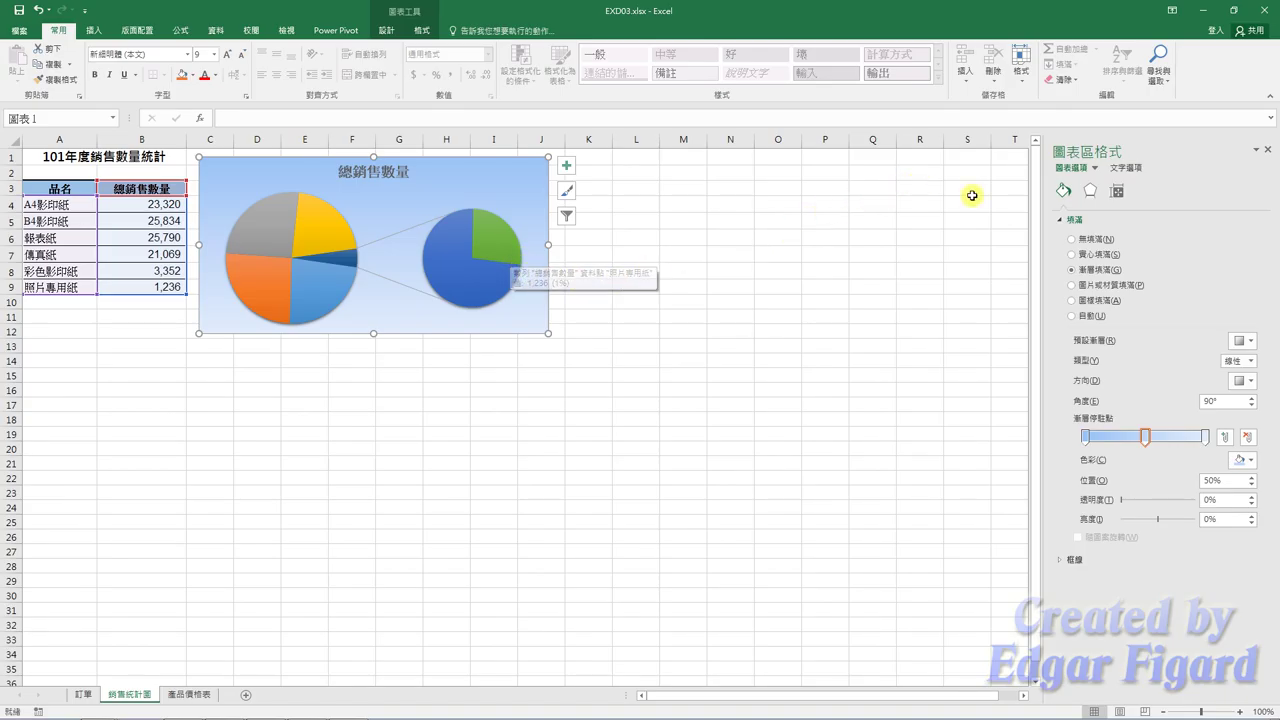
{"action": "left_click", "coordinate": [1063, 220]}
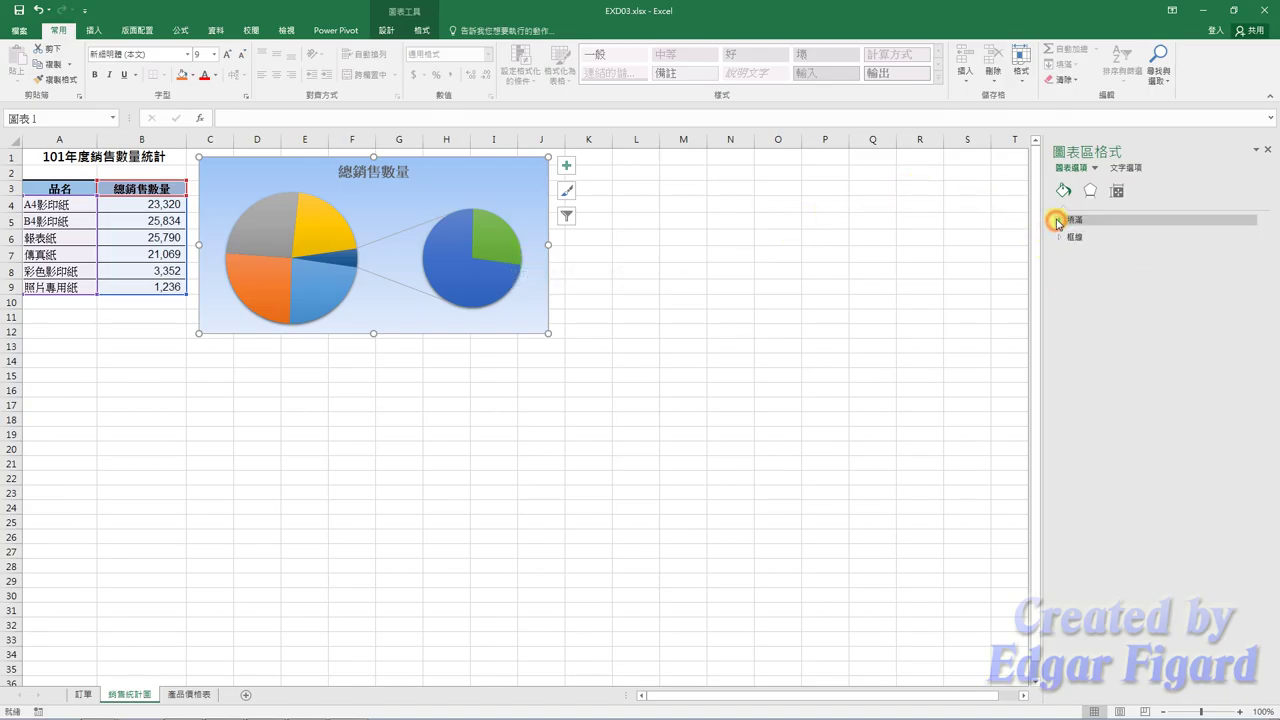
Give the chart area a dark blue, 3 pt solid border with rounded corners.
{"action": "left_click", "coordinate": [1063, 238]}
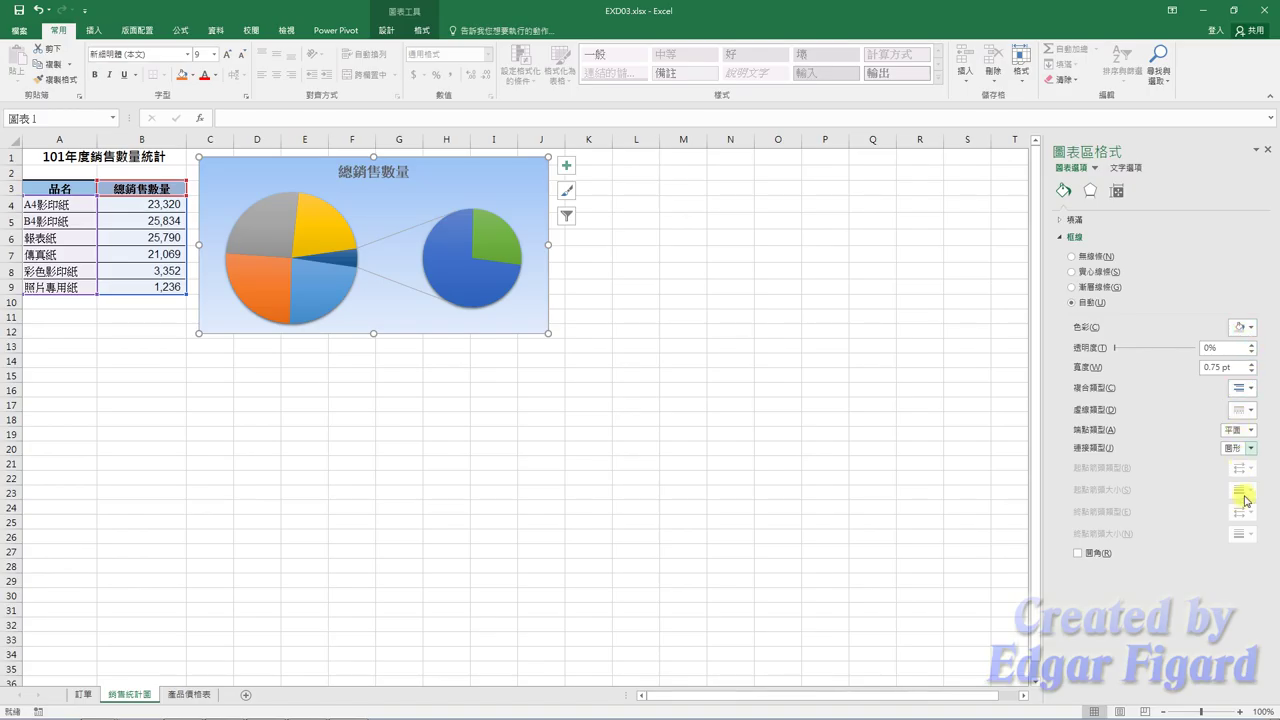
{"action": "left_click", "coordinate": [1080, 554]}
{"action": "left_click", "coordinate": [1243, 327]}
{"action": "left_click", "coordinate": [1262, 432]}
{"action": "left_click_drag", "start_coordinate": [1220, 368], "coordinate": [1179, 371]}
{"action": "type", "text": "3"}
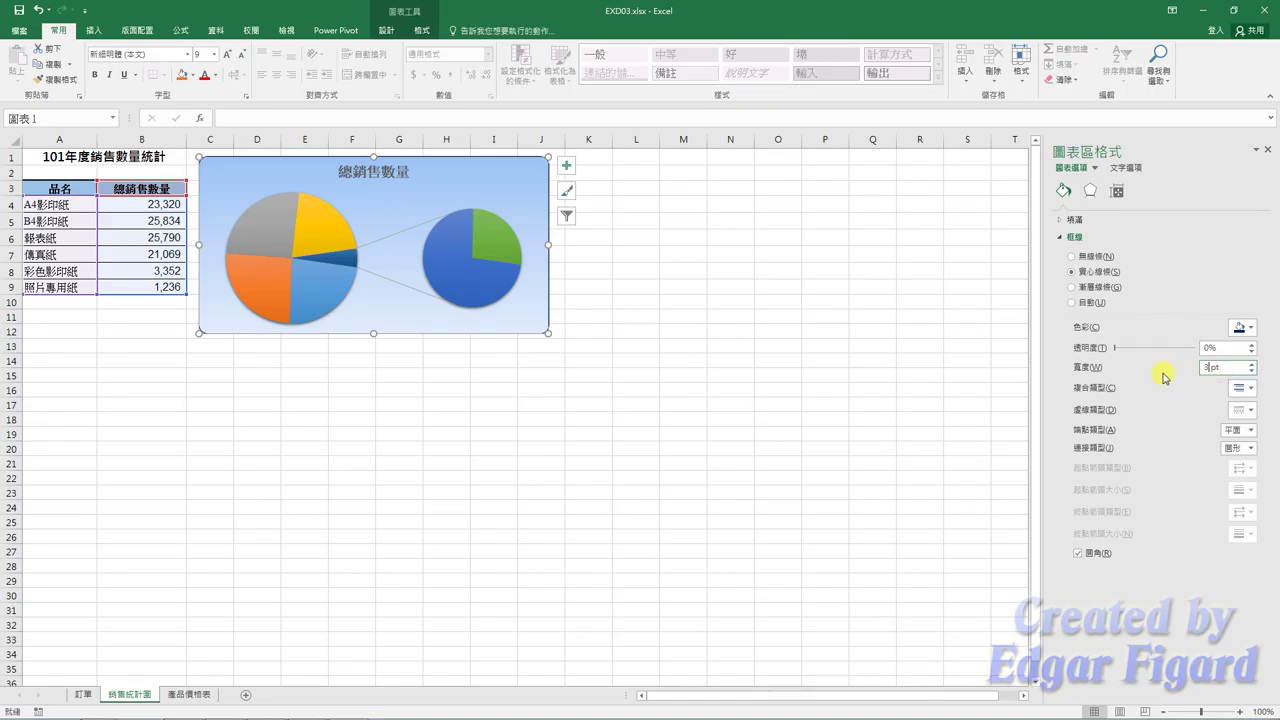
{"action": "key", "text": "Return"}
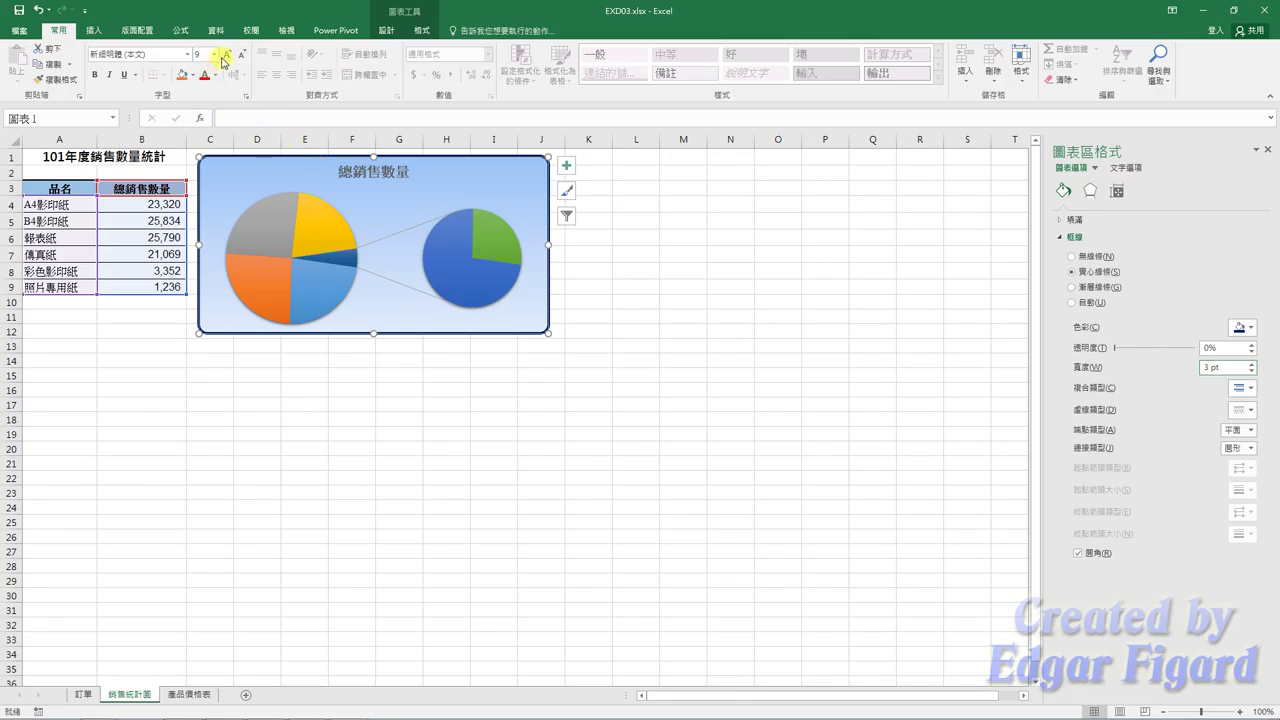
Add Inside End data labels to the pie-of-pie chart.
{"action": "left_click", "coordinate": [386, 30]}
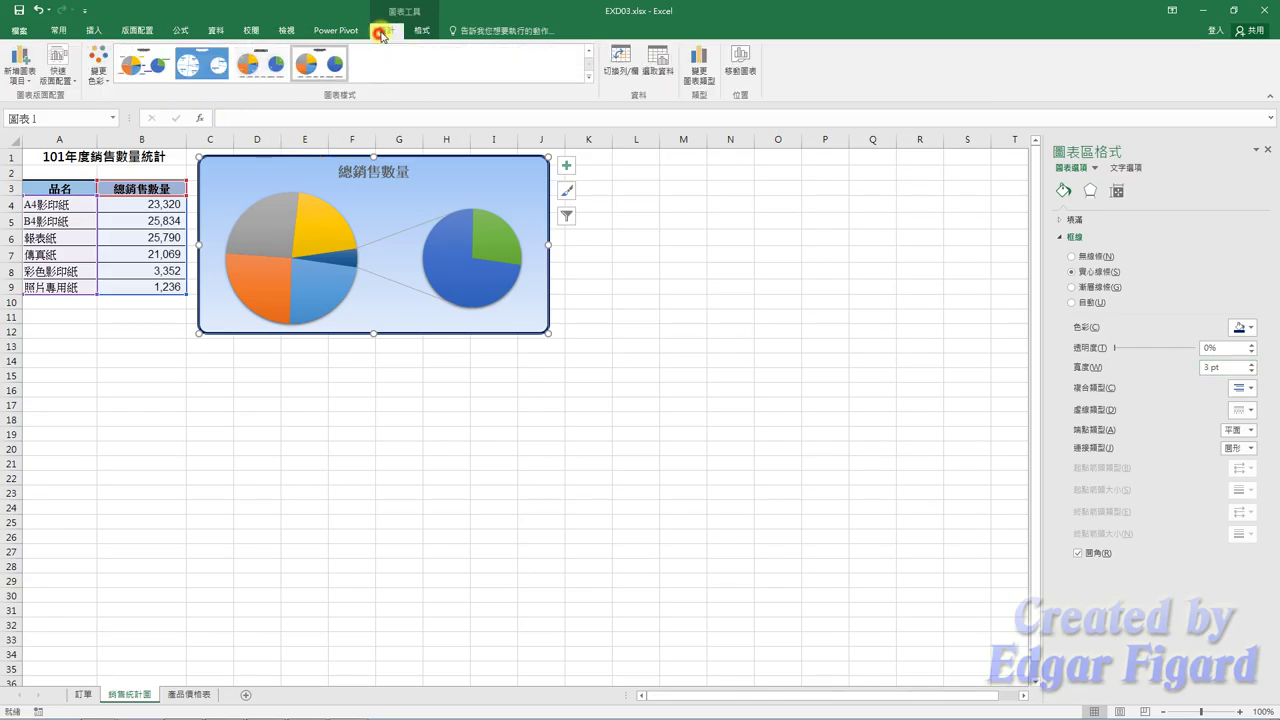
{"action": "left_click", "coordinate": [25, 70]}
{"action": "mouse_move", "coordinate": [38, 116]}
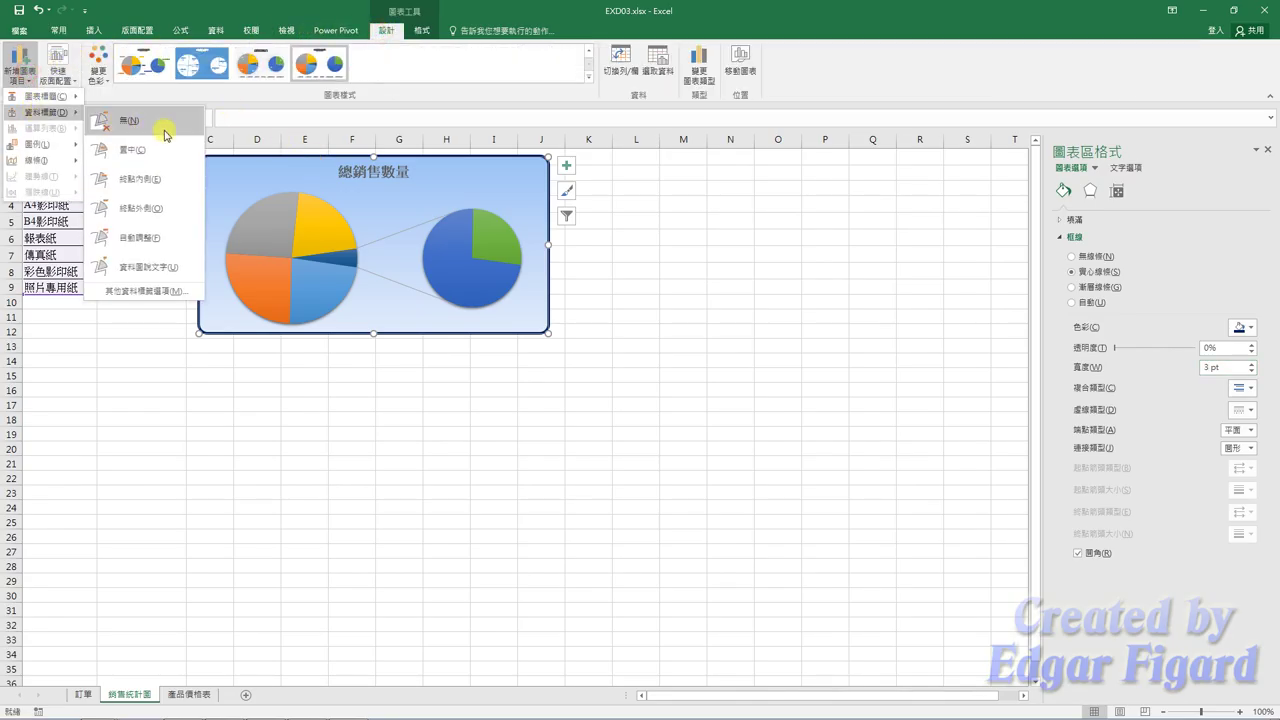
{"action": "left_click", "coordinate": [169, 183]}
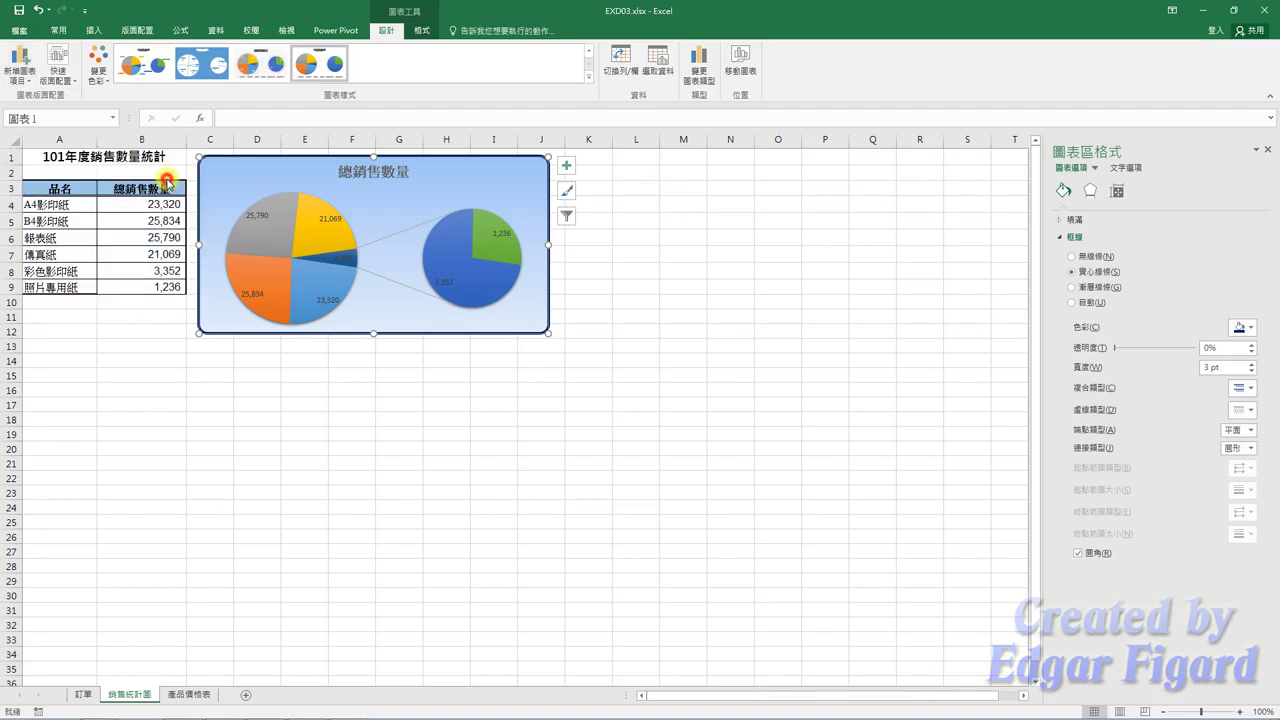
Make the data labels show Category Name with a (New Line) separator.
{"action": "left_click", "coordinate": [264, 220]}
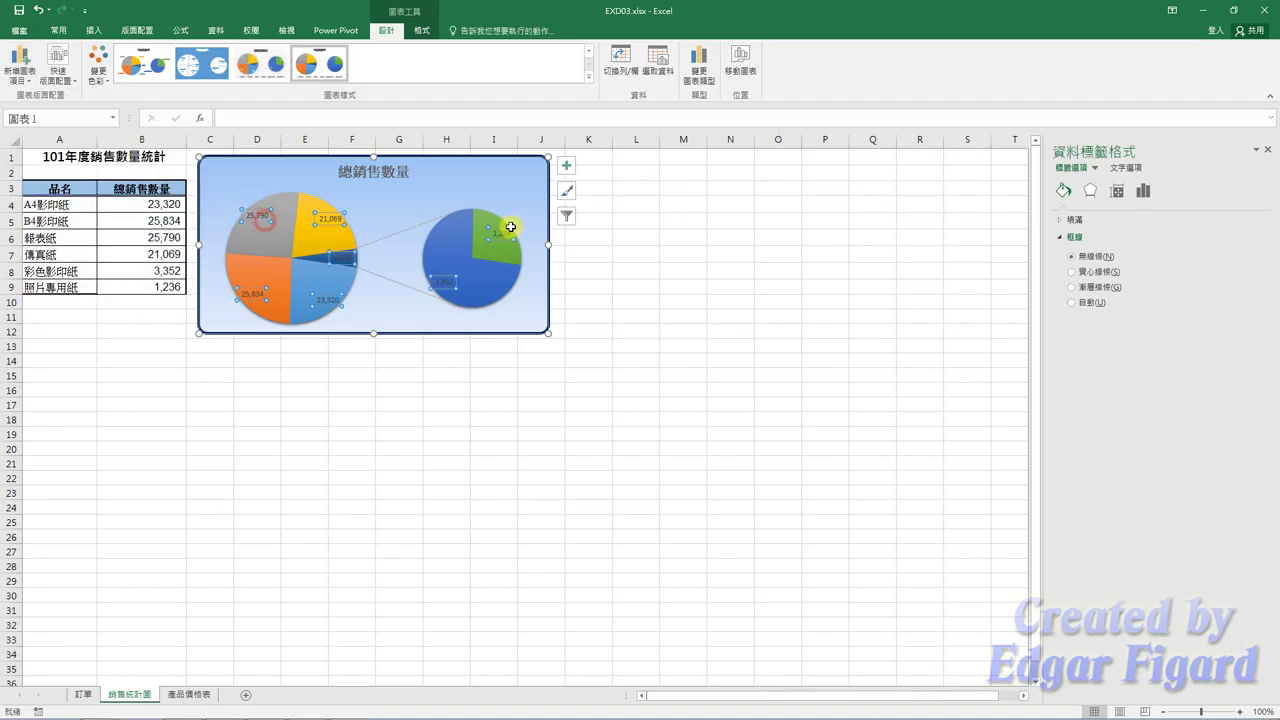
{"action": "left_click", "coordinate": [1143, 192]}
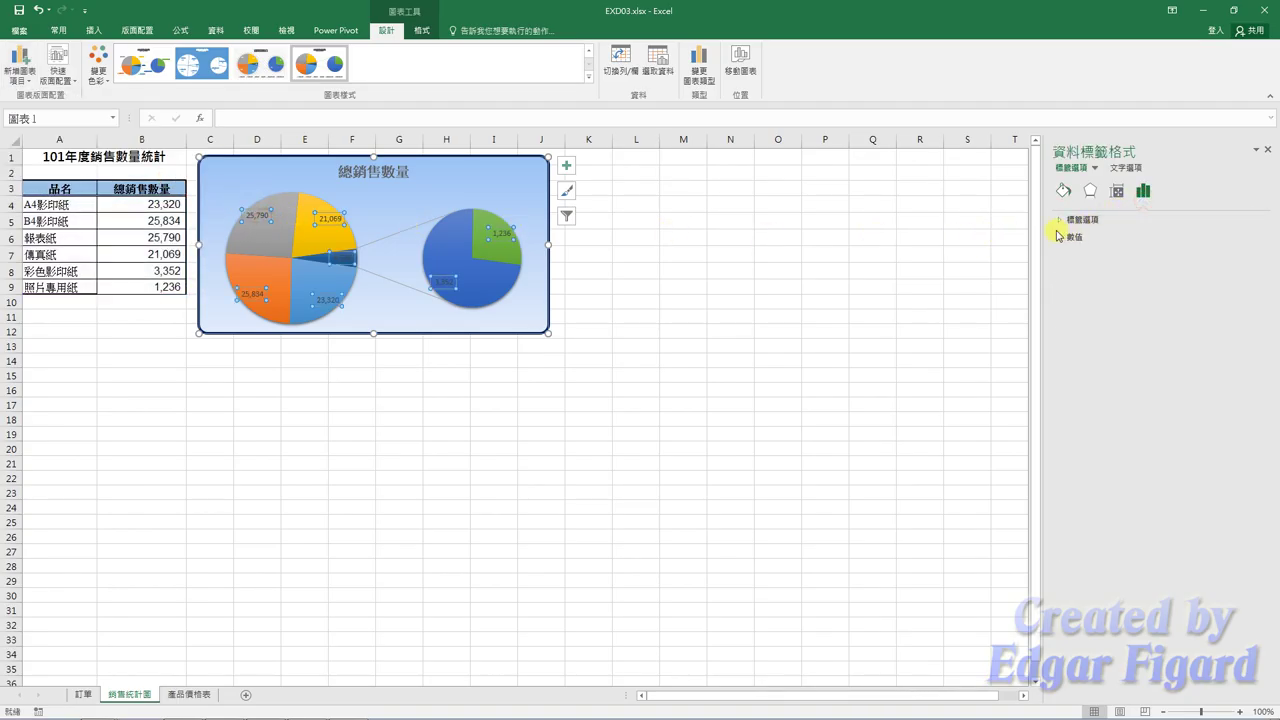
{"action": "left_click", "coordinate": [1057, 222]}
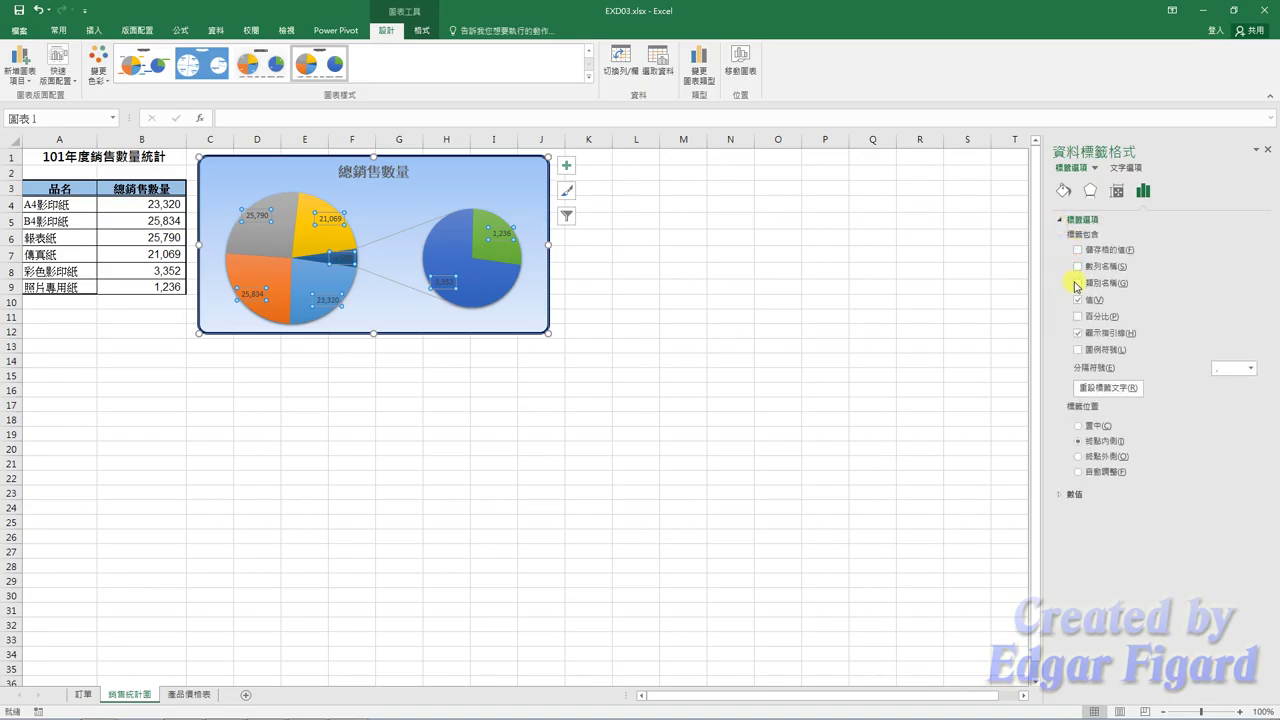
{"action": "left_click", "coordinate": [1076, 284]}
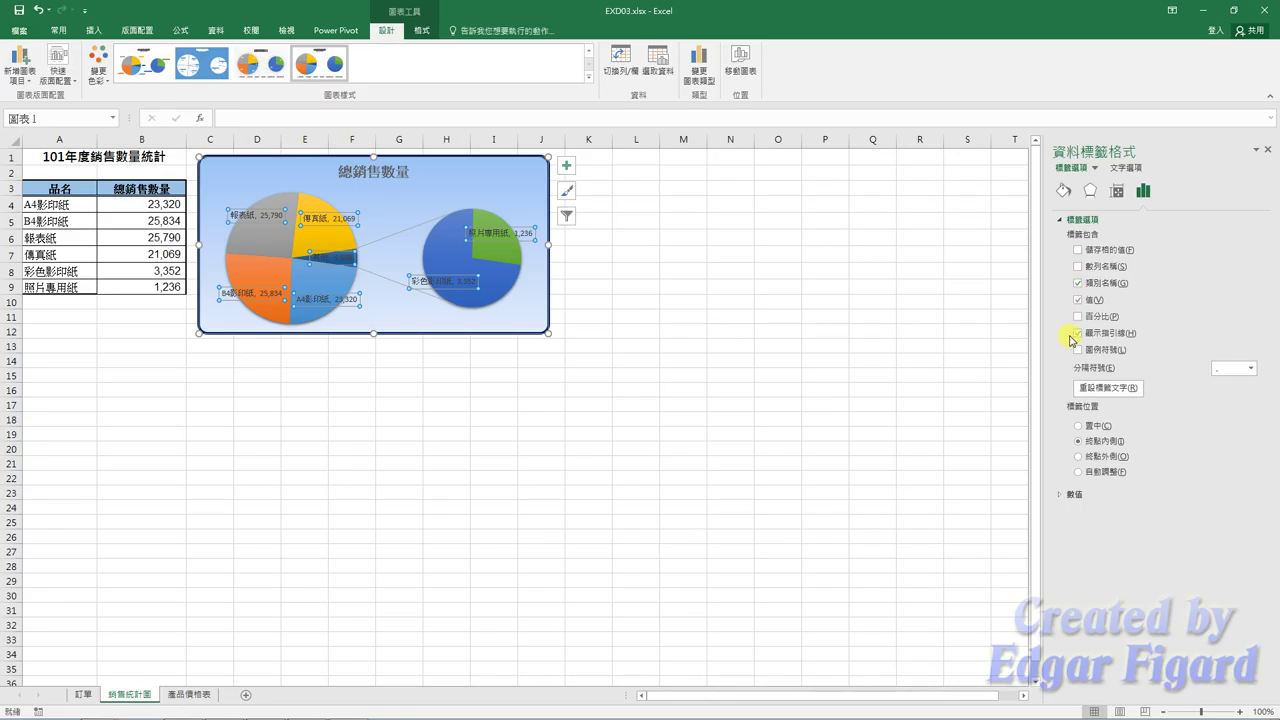
{"action": "left_click", "coordinate": [1250, 368]}
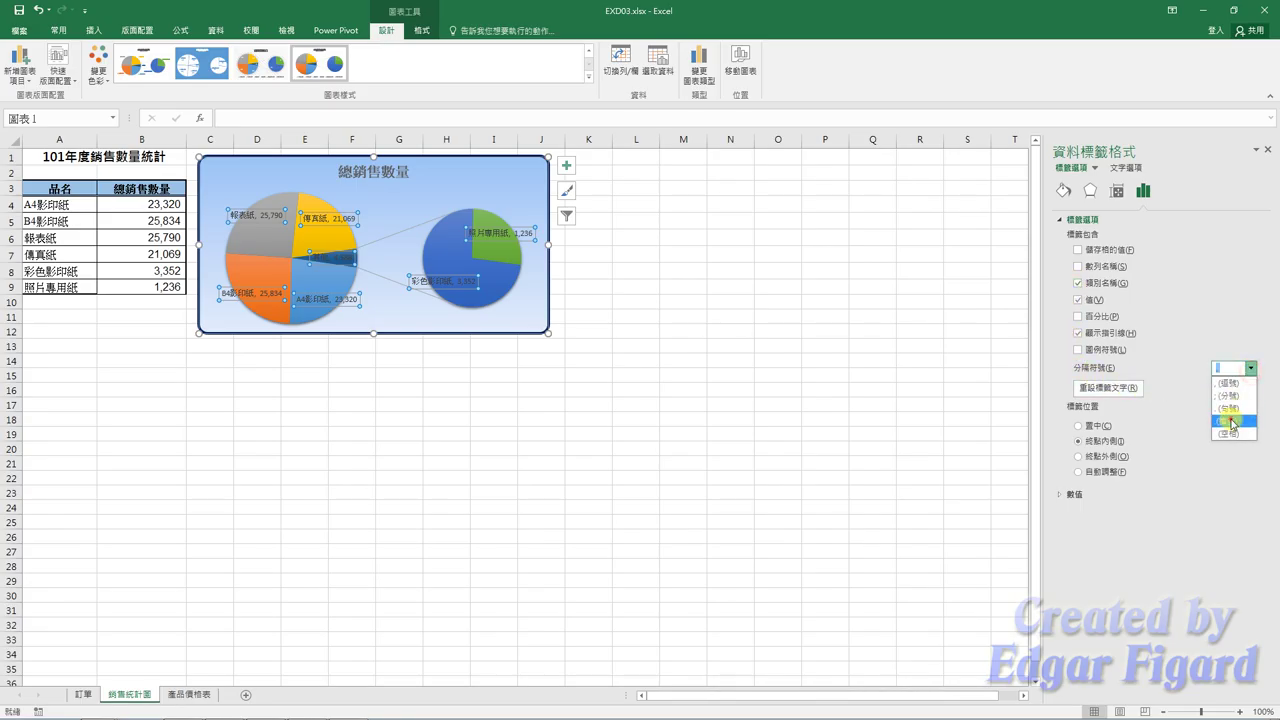
{"action": "left_click", "coordinate": [1232, 422]}
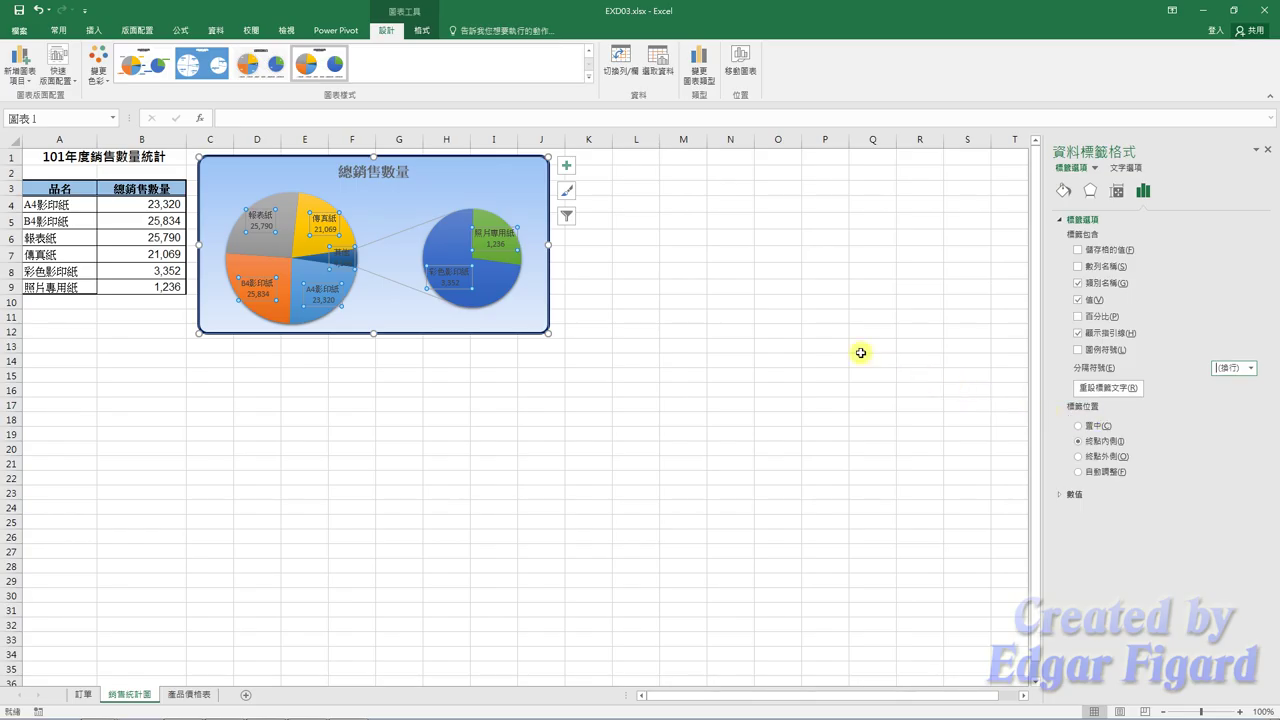
{"action": "left_click", "coordinate": [60, 30]}
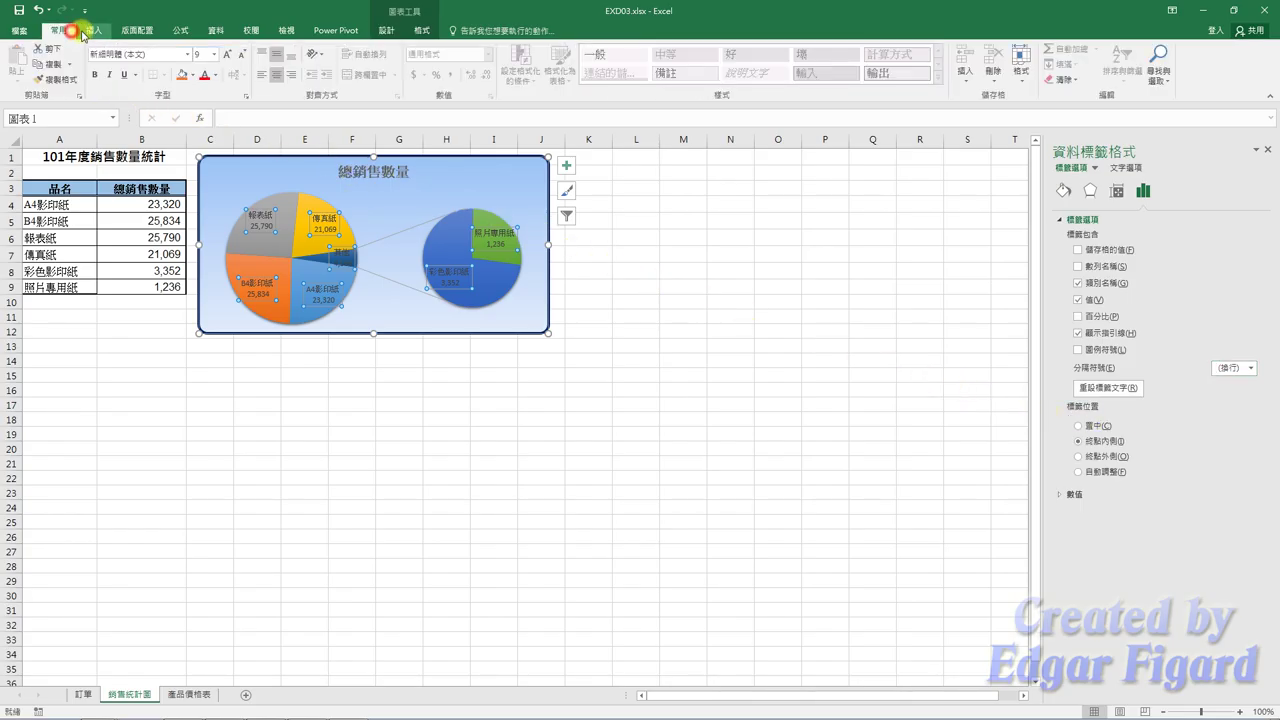
Bold the data labels and apply a Circle top bevel to the pie series.
{"action": "left_click", "coordinate": [95, 75]}
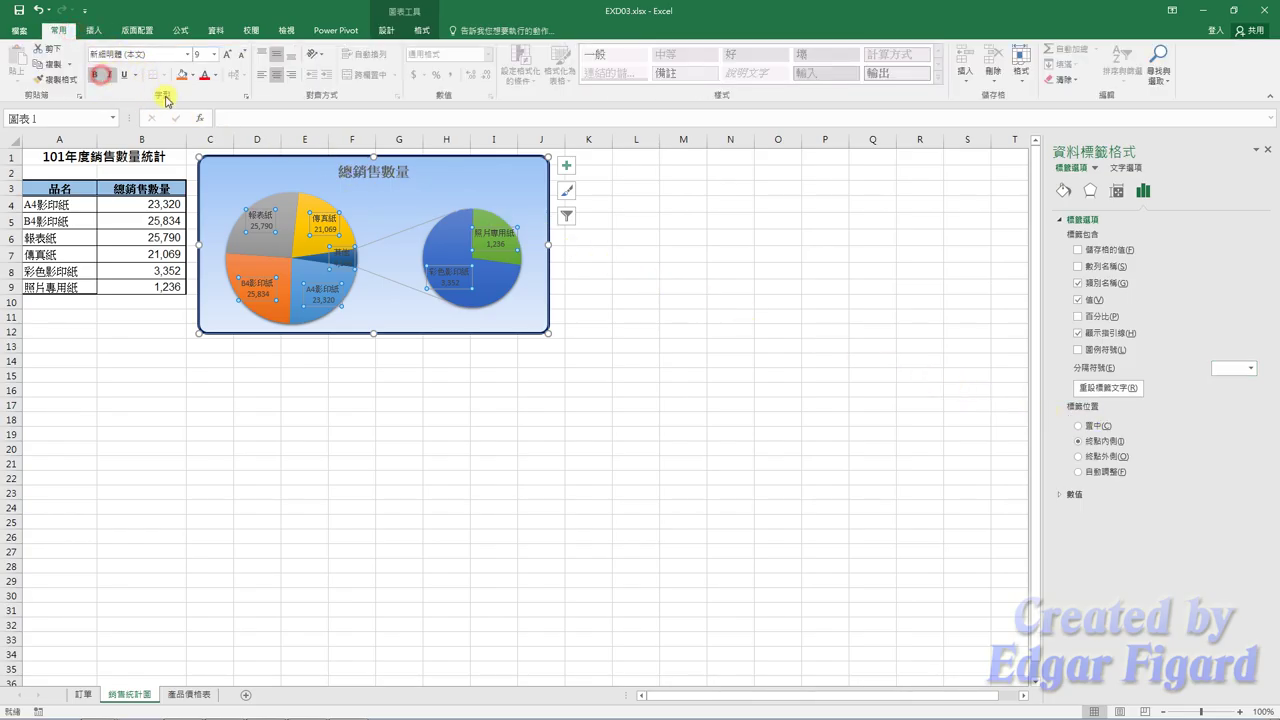
{"action": "left_click", "coordinate": [293, 199]}
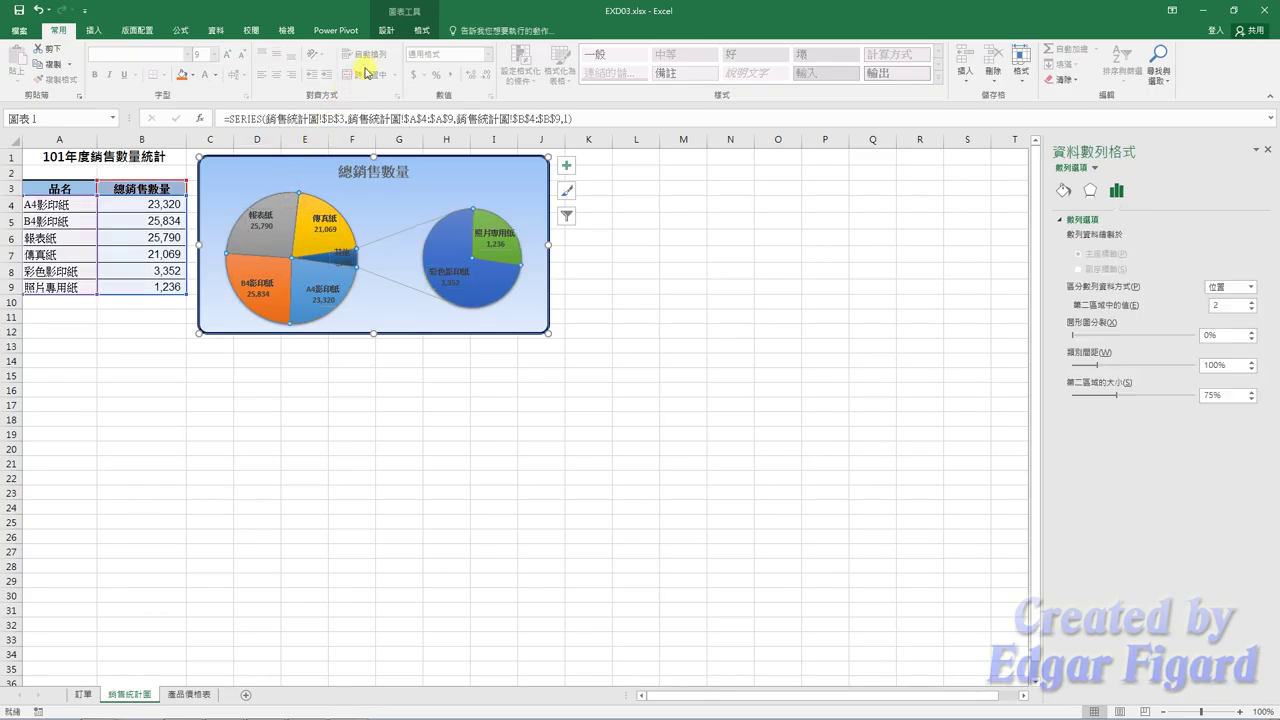
{"action": "left_click", "coordinate": [395, 31]}
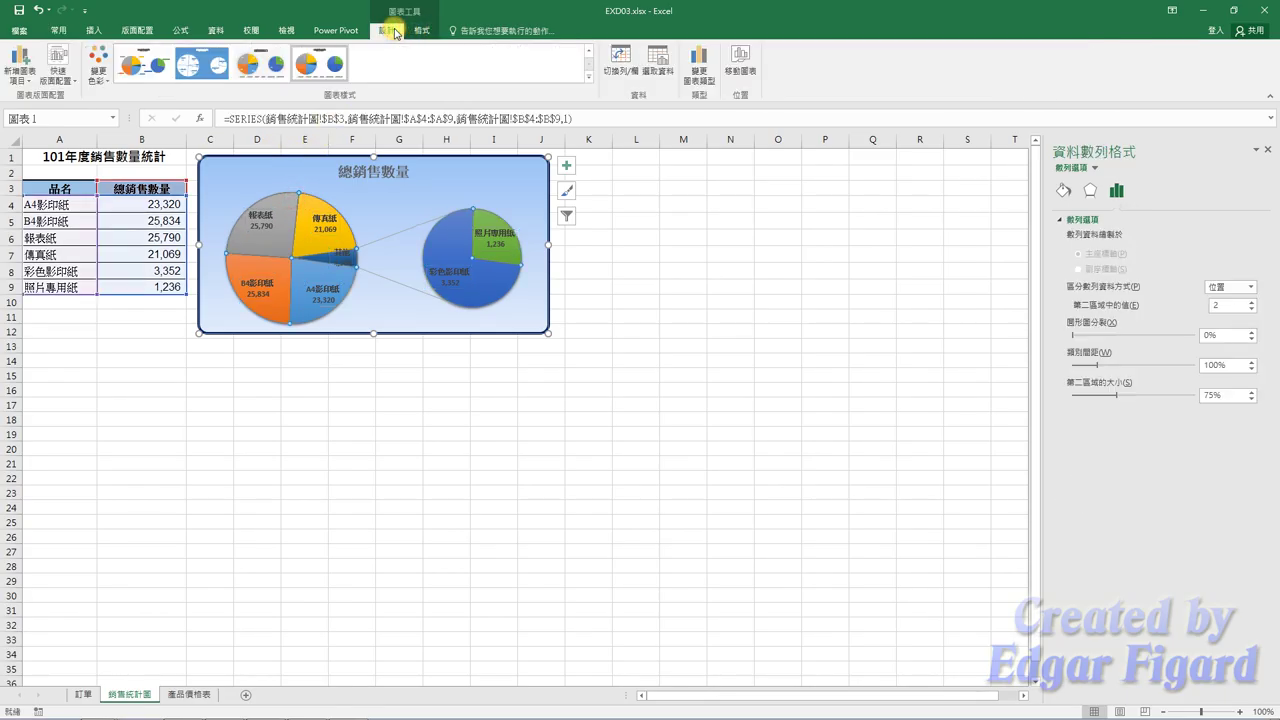
{"action": "left_click", "coordinate": [1064, 192]}
{"action": "left_click", "coordinate": [1090, 190]}
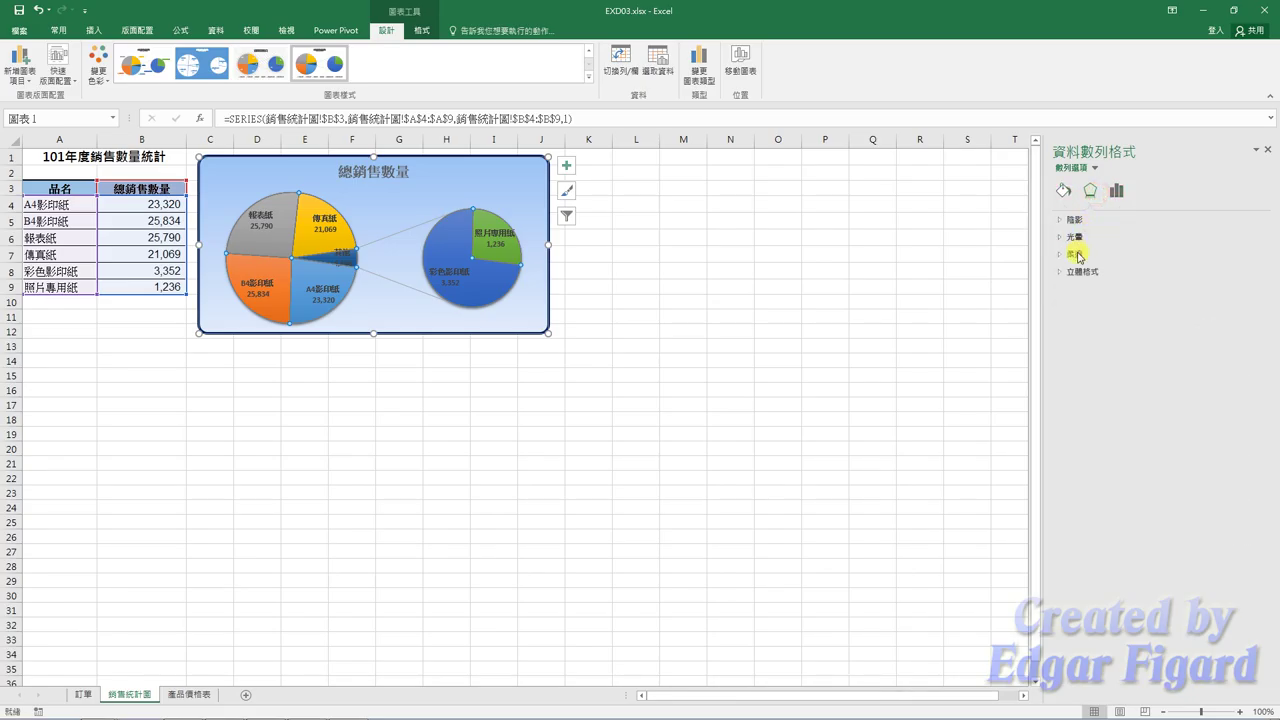
{"action": "left_click", "coordinate": [1060, 271]}
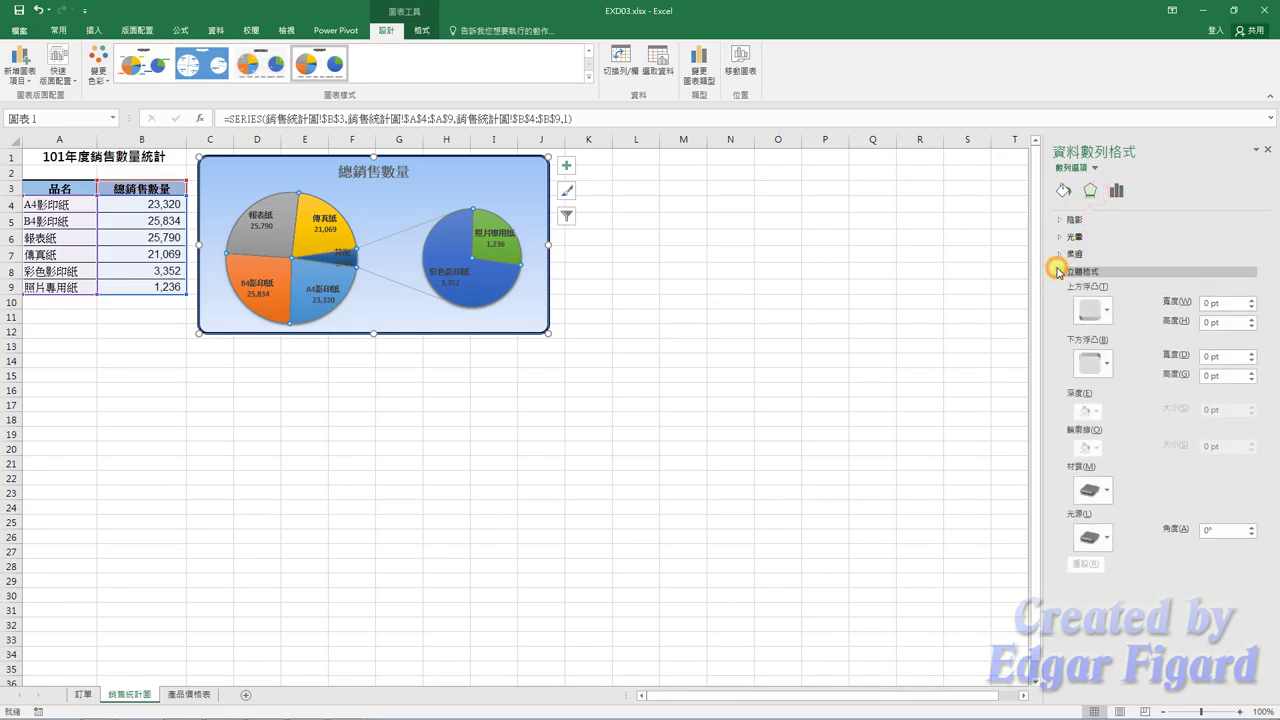
{"action": "left_click", "coordinate": [1092, 310]}
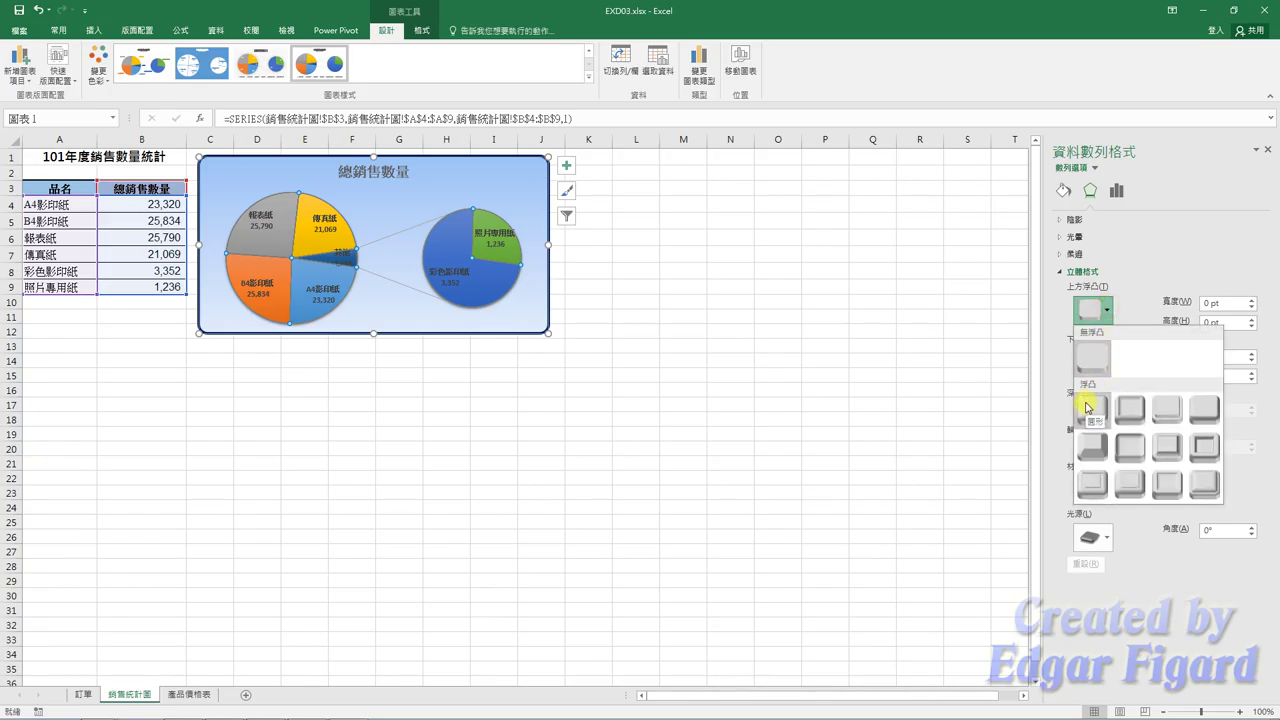
{"action": "left_click", "coordinate": [1087, 408]}
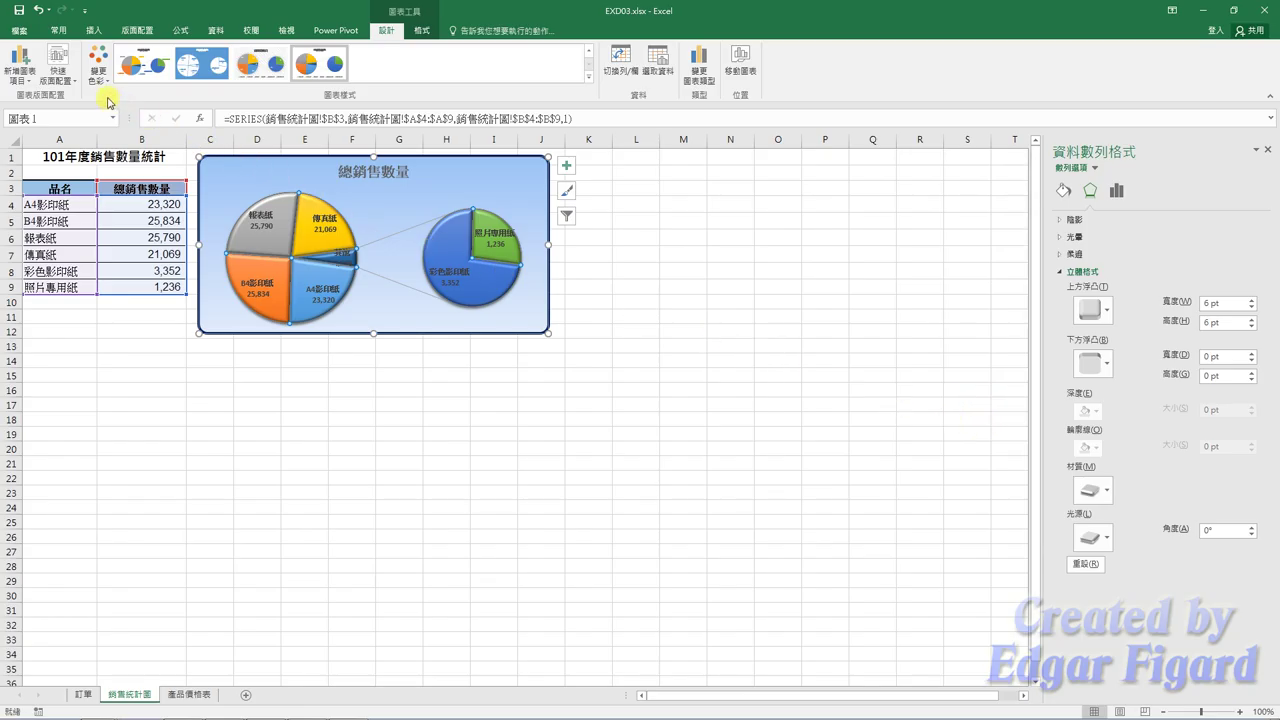
Save As EXa03.xlsx in the EX03 folder, then exit Excel.
{"action": "left_click", "coordinate": [19, 30]}
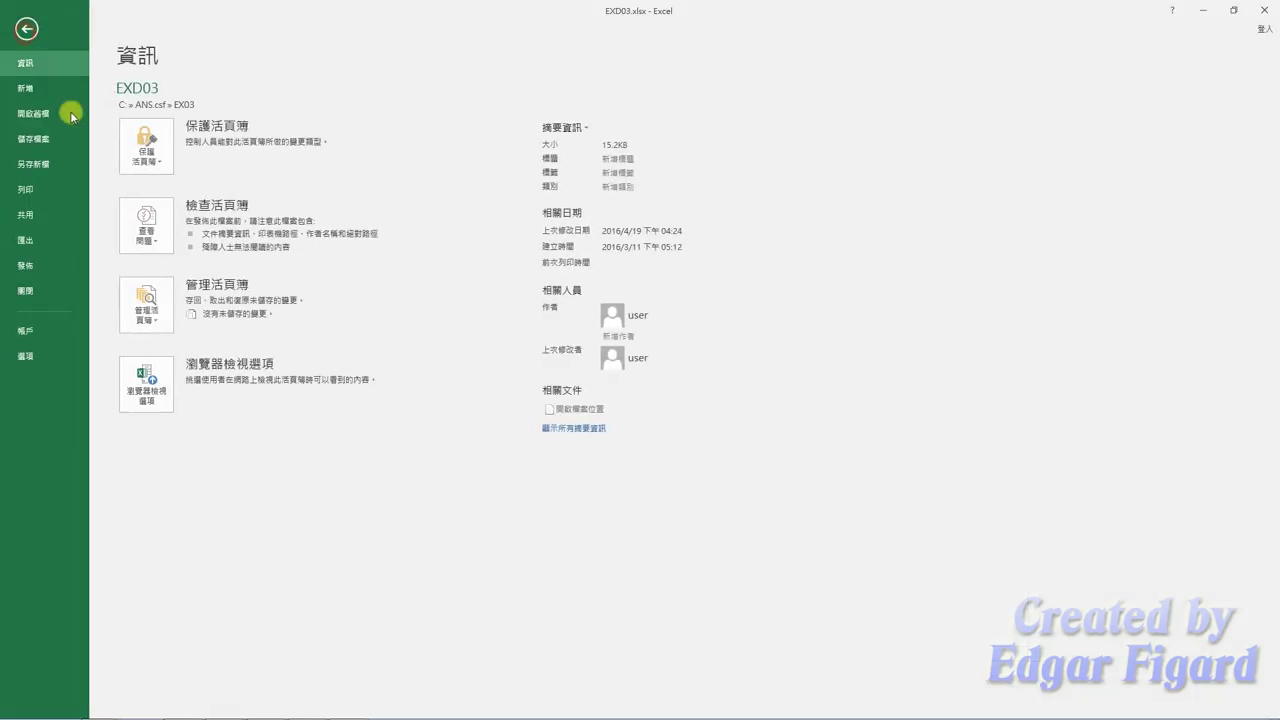
{"action": "left_click", "coordinate": [55, 164]}
{"action": "left_click", "coordinate": [365, 122]}
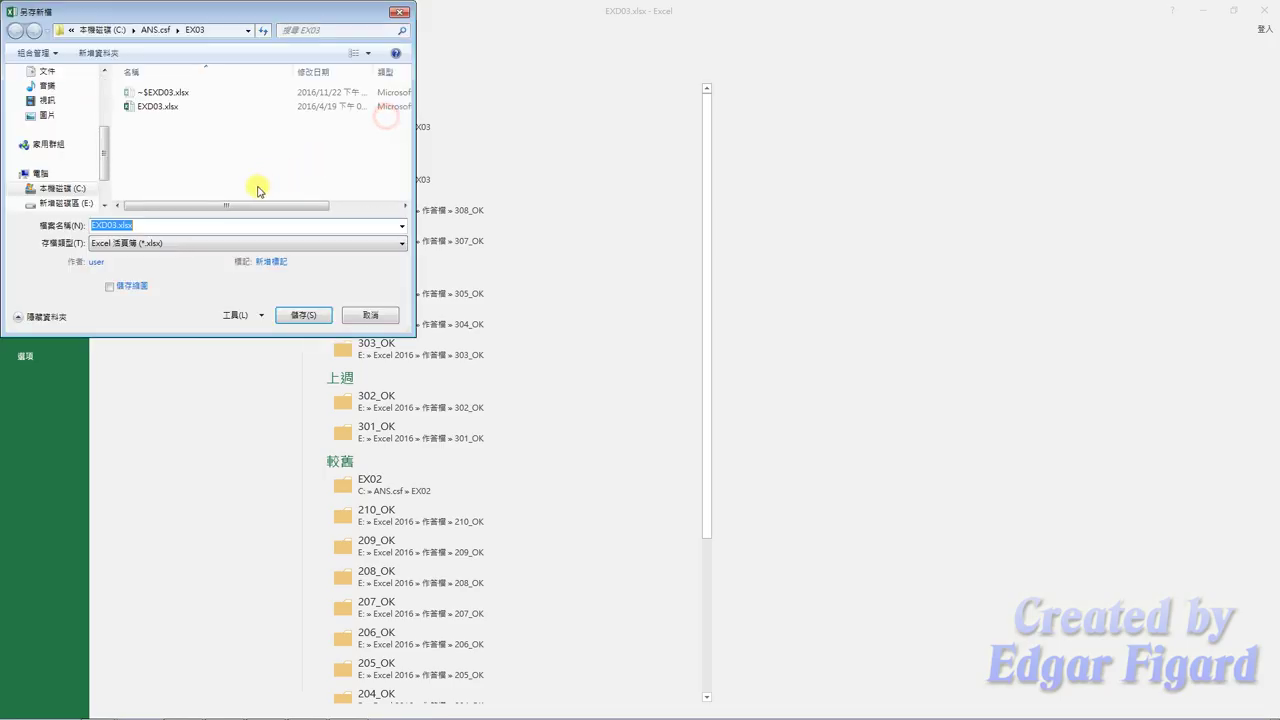
{"action": "left_click", "coordinate": [112, 222]}
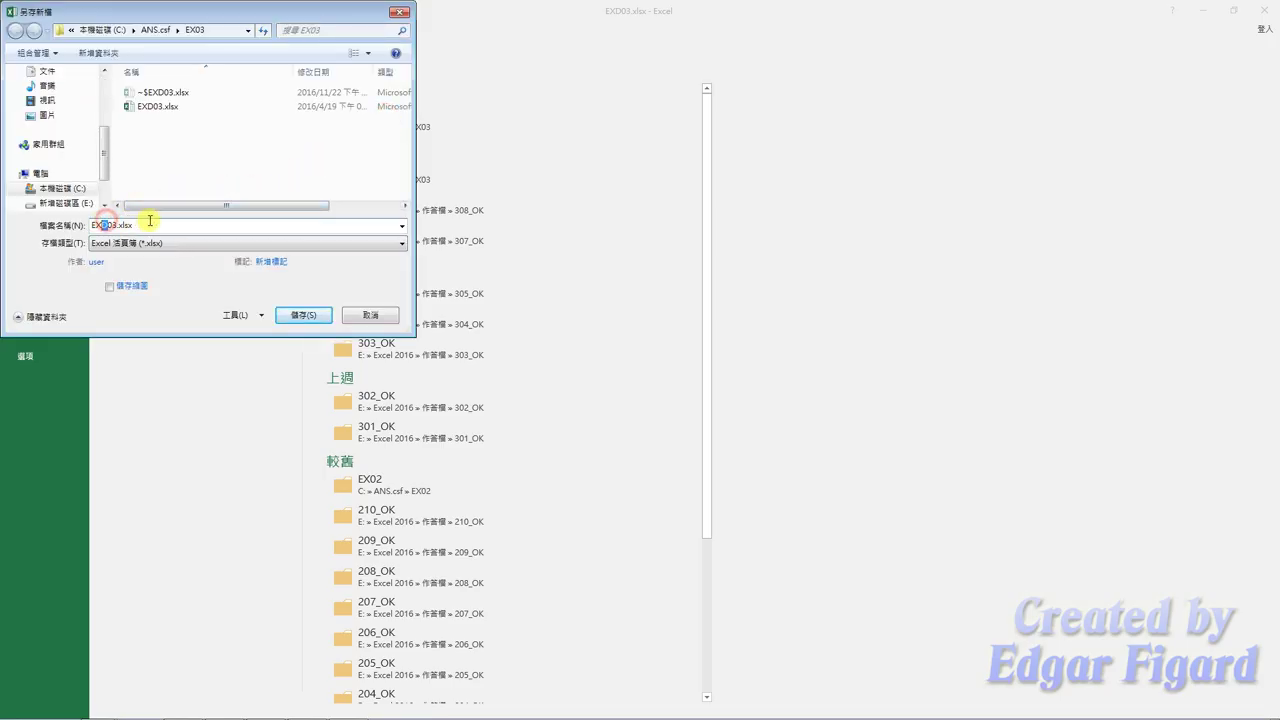
{"action": "type", "text": "a"}
{"action": "left_click", "coordinate": [304, 315]}
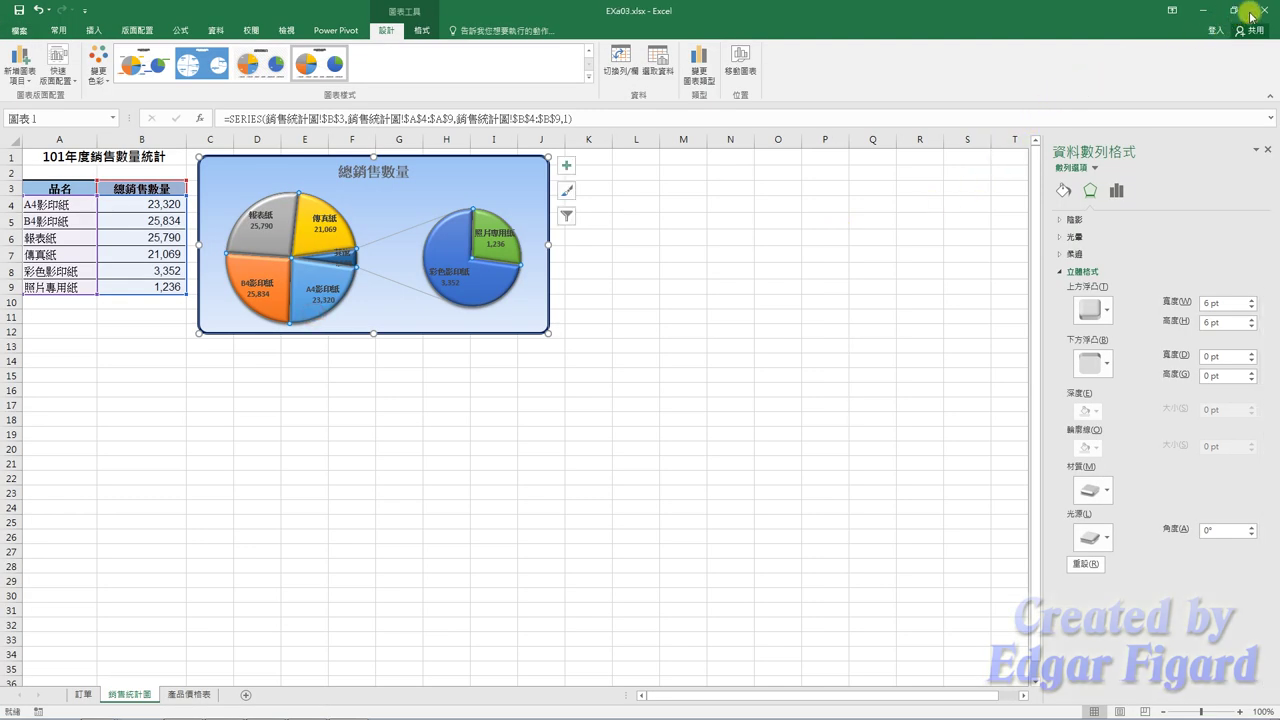
{"action": "left_click", "coordinate": [1265, 10]}
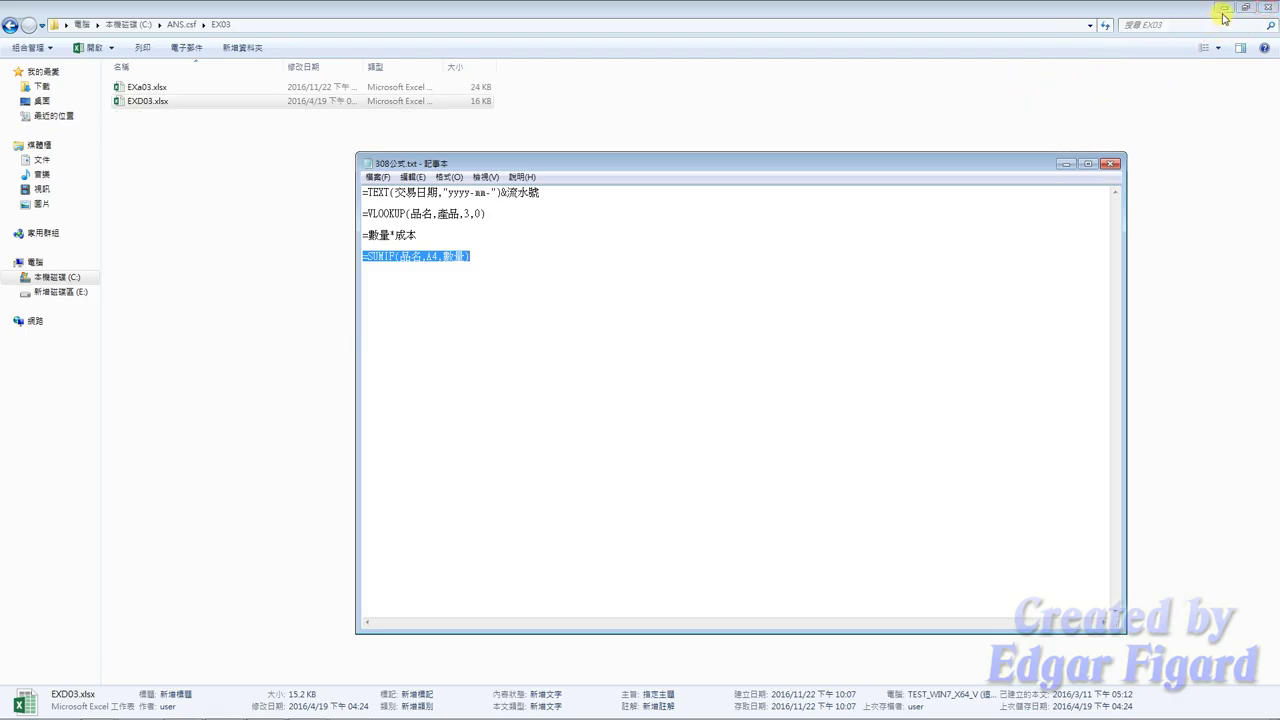
Grade Excel question 308 from the TQC practice system's 術科評分 tab.
{"action": "left_click", "coordinate": [1223, 8]}
{"action": "left_click", "coordinate": [645, 110]}
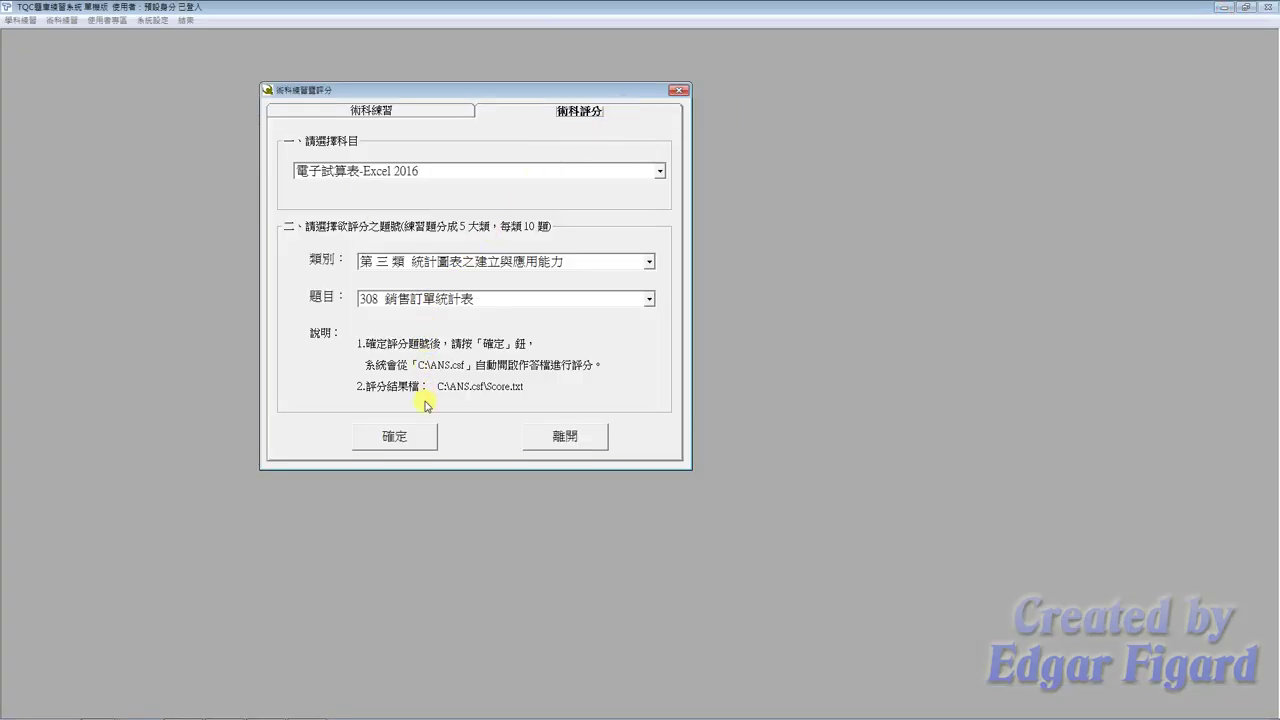
{"action": "left_click", "coordinate": [415, 435]}
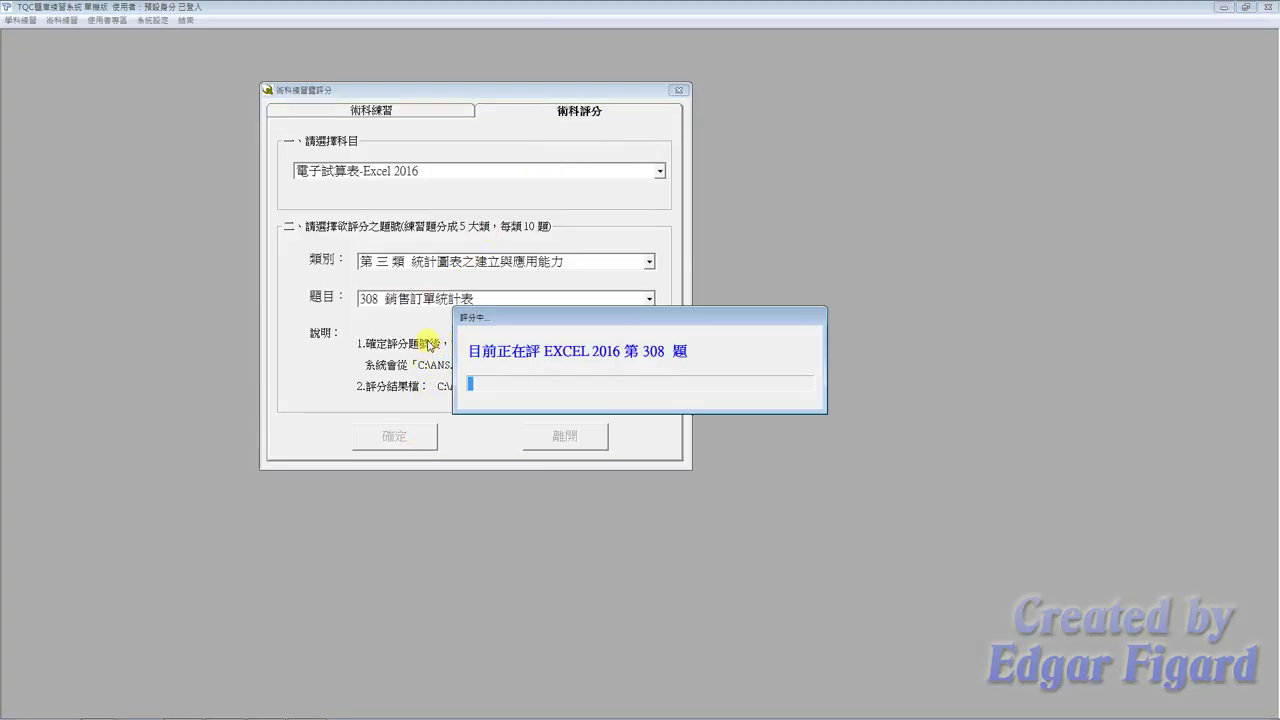